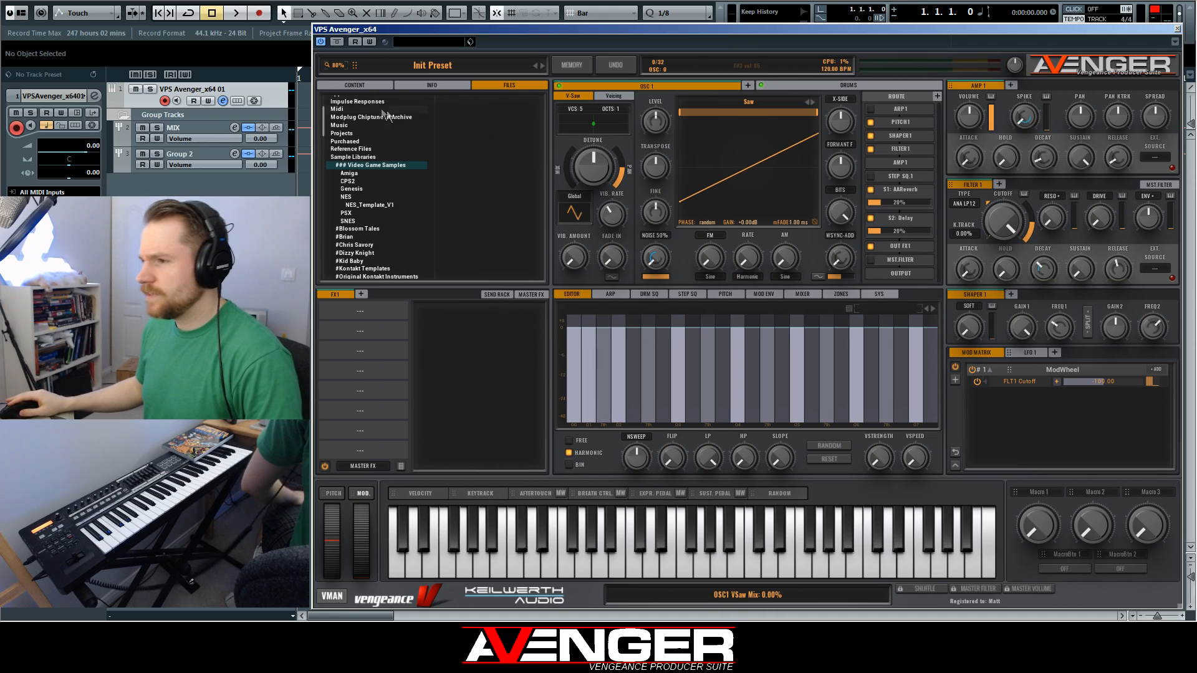
Browse the preset content library and look through the Factory bank's list of Arp presets
click(361, 85)
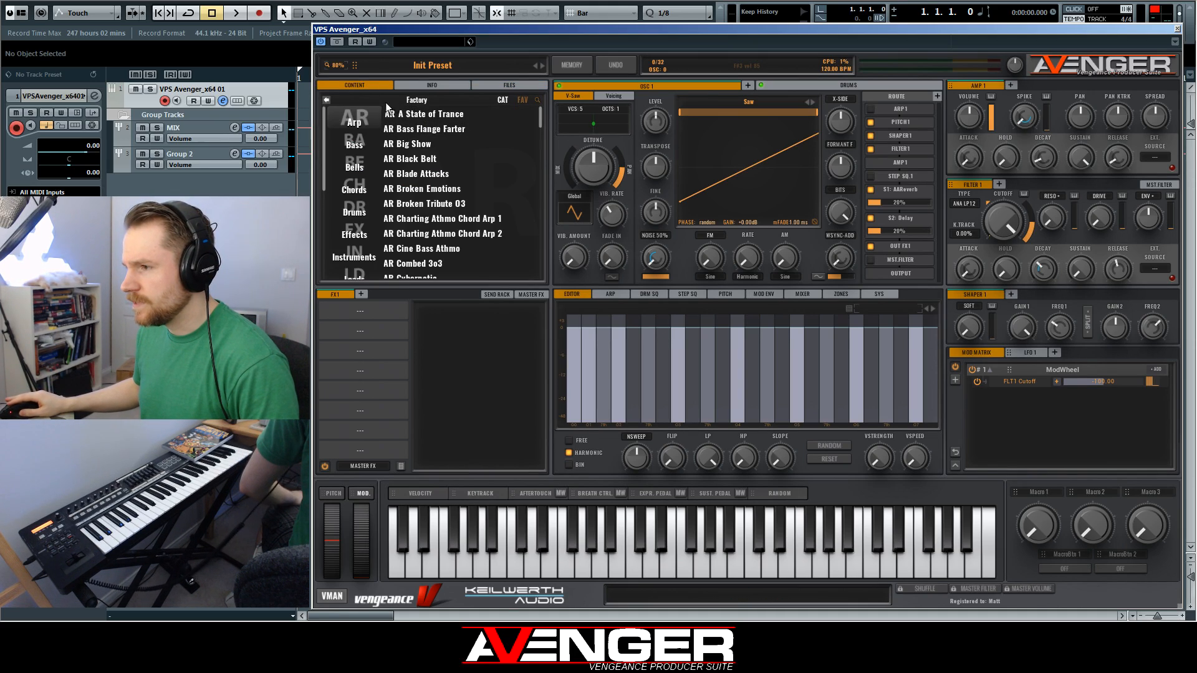
click(327, 99)
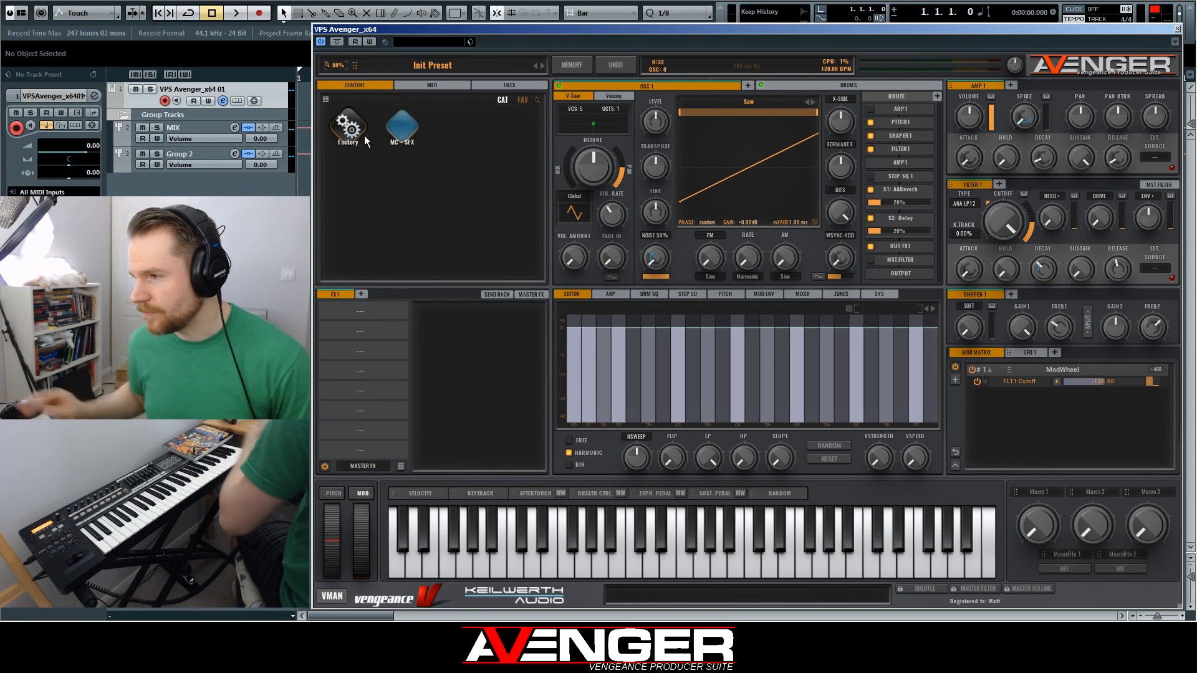
double_click(358, 136)
scroll(450, 149, down, 20)
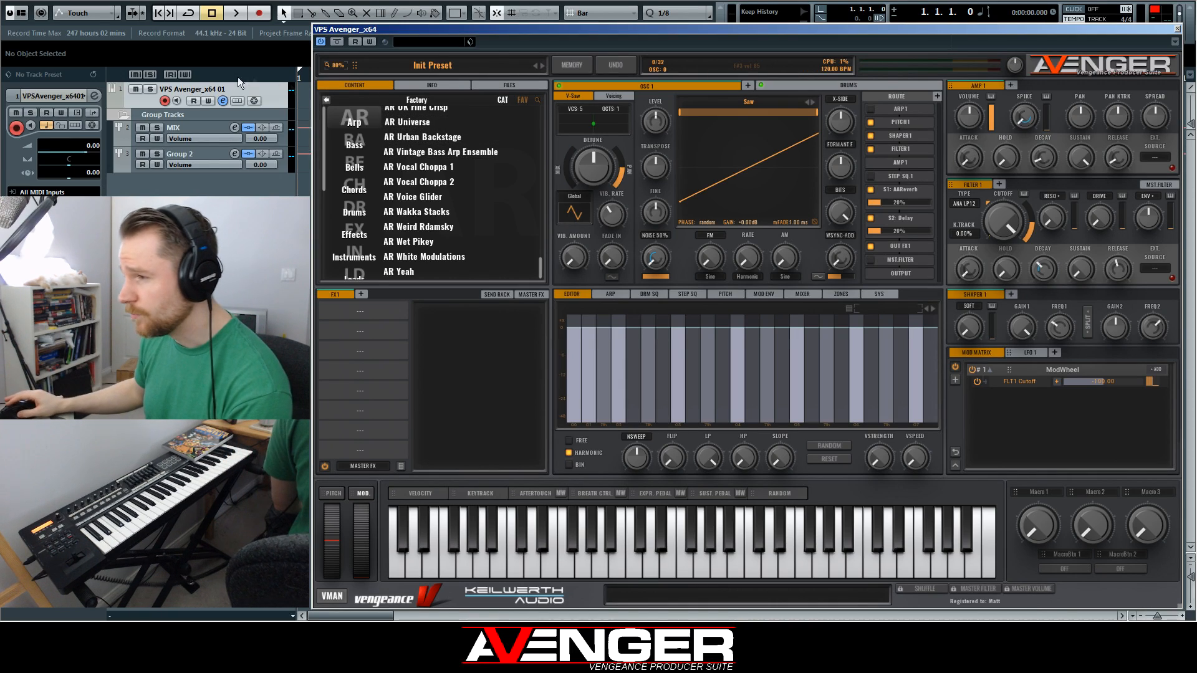
scroll(468, 124, up, 20)
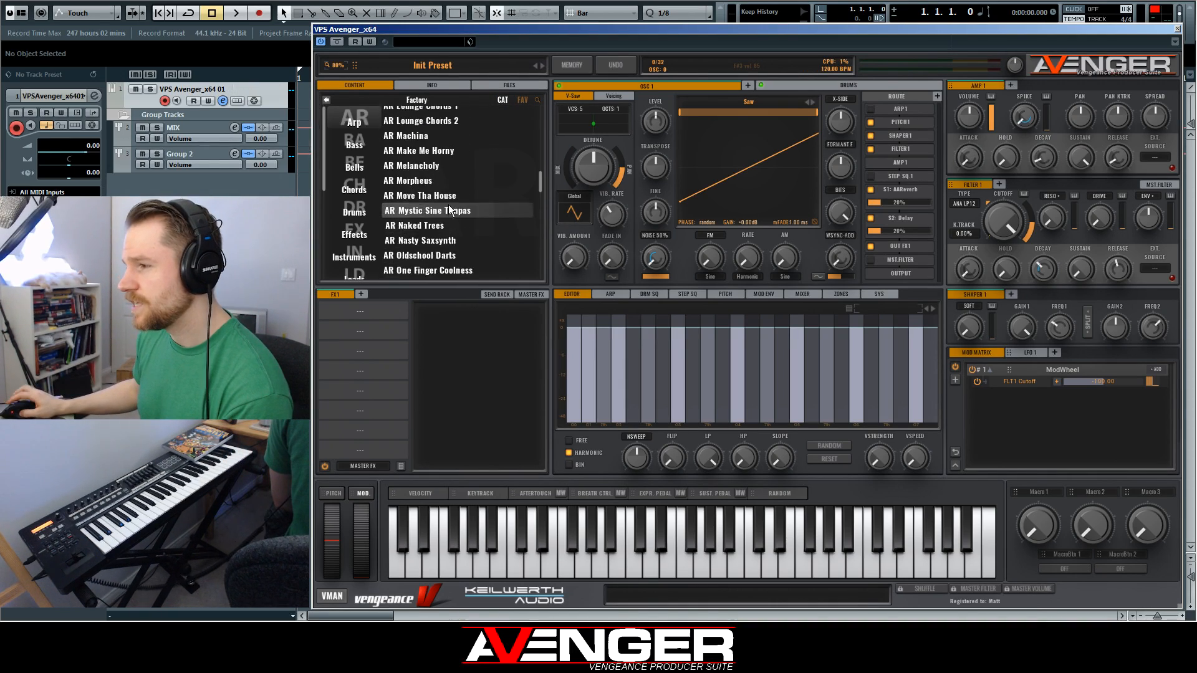
scroll(464, 208, up, 4)
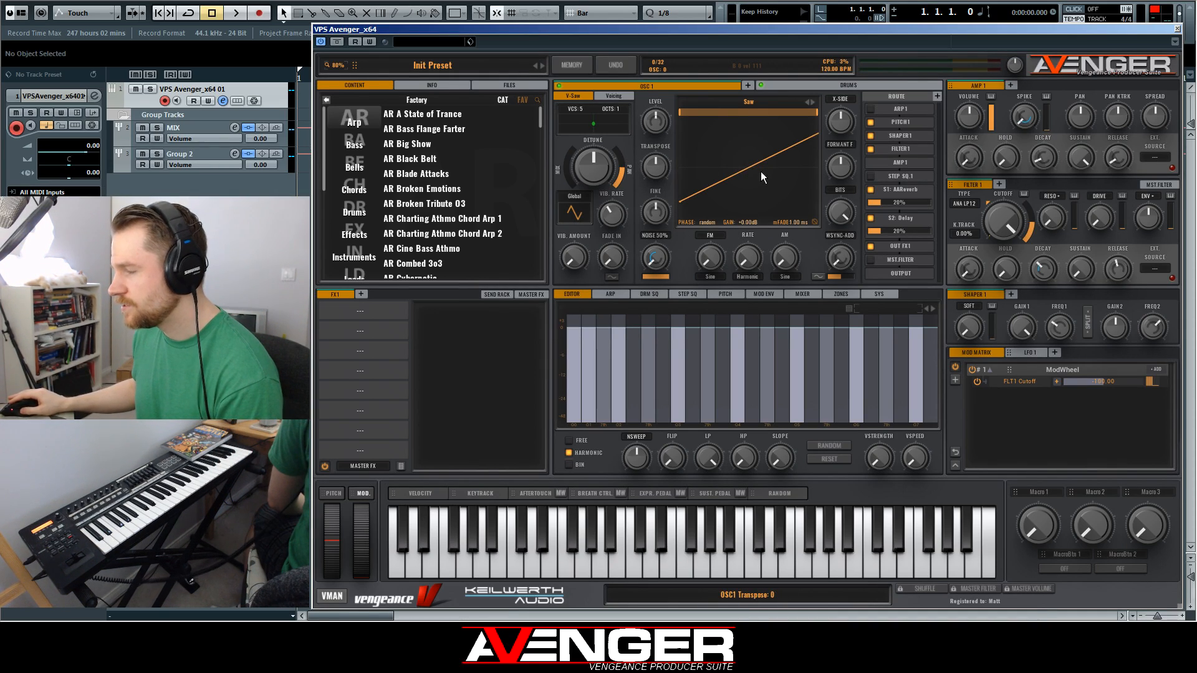
View the shape categories available for oscillator 1, then close the shape browser with the saw shape kept
click(754, 102)
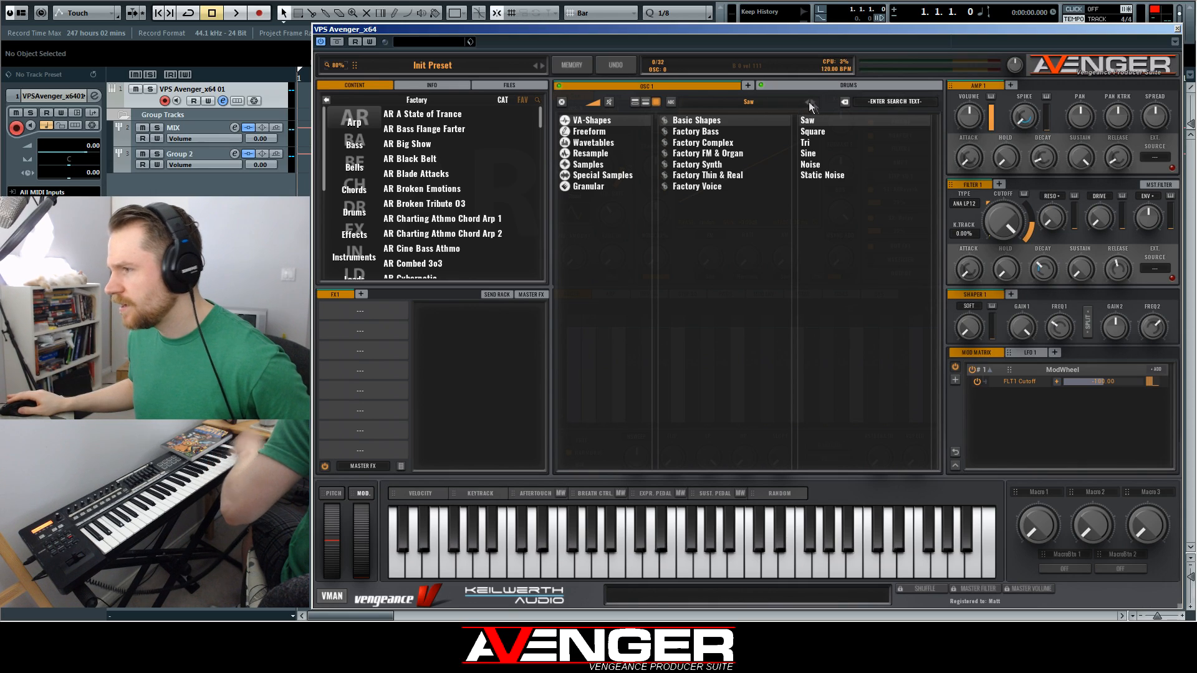
click(562, 103)
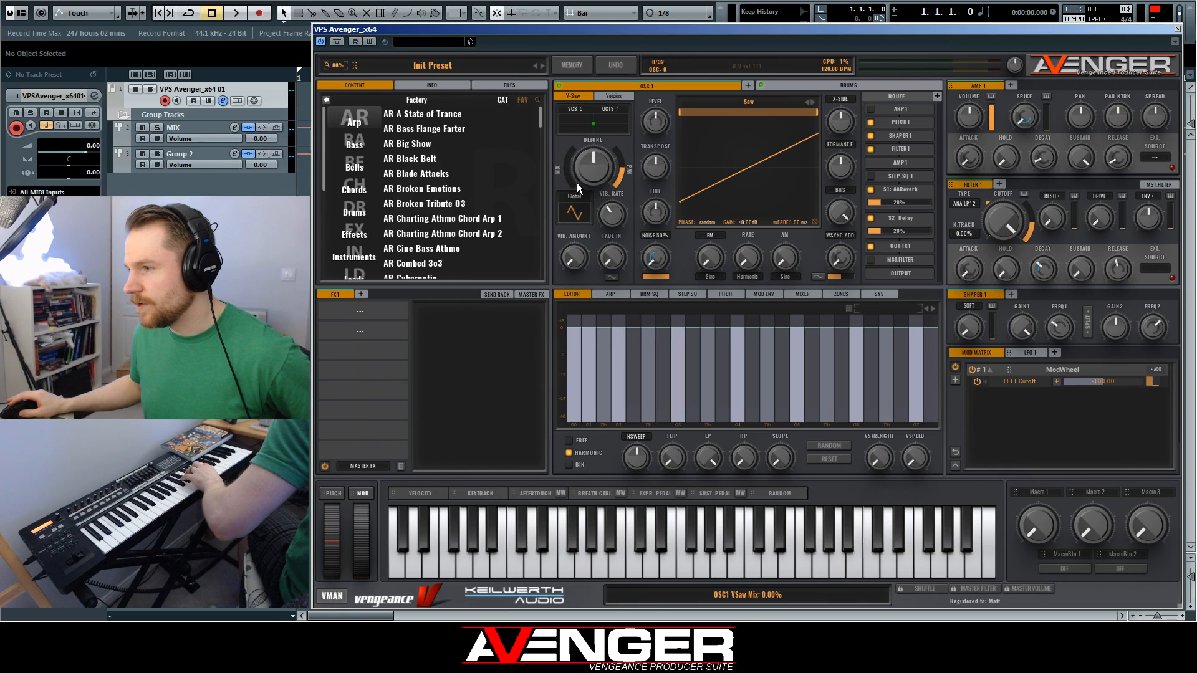
Set oscillator 1's V-Saw mix to 71.92%, add a little Independent vibrato and reduce the detune slightly
drag(585, 191, 565, 157)
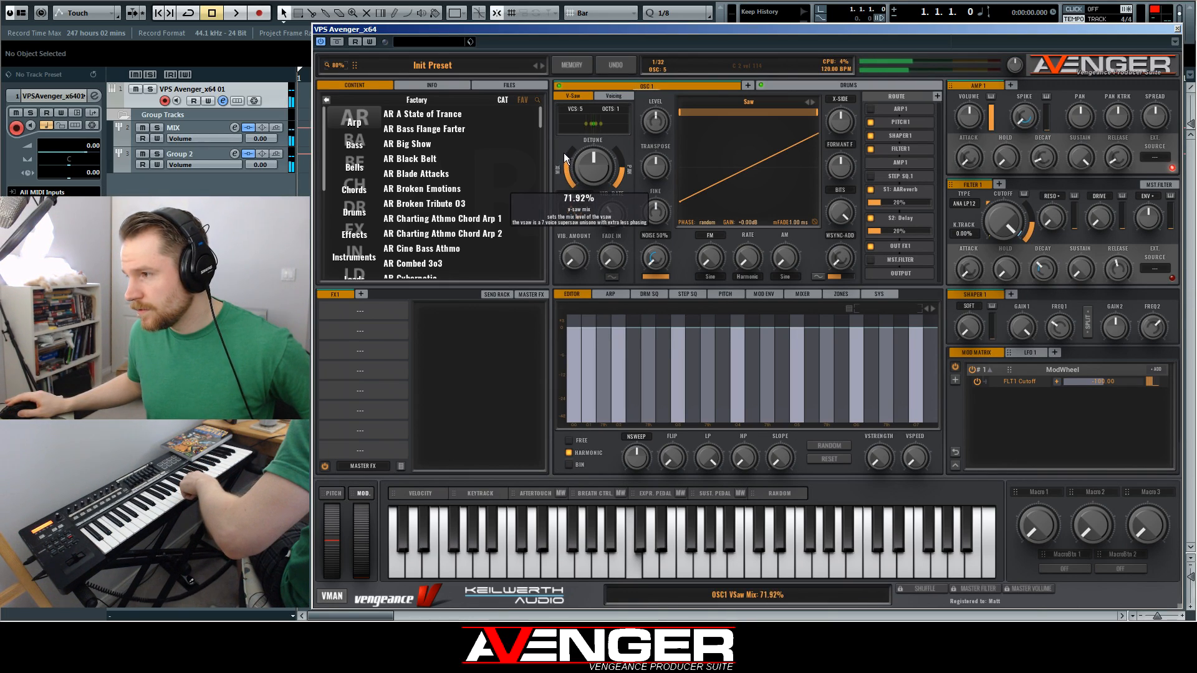
mouse_move(575, 254)
mouse_down()
mouse_move(577, 242)
mouse_move(568, 251)
mouse_up()
click(575, 195)
click(577, 217)
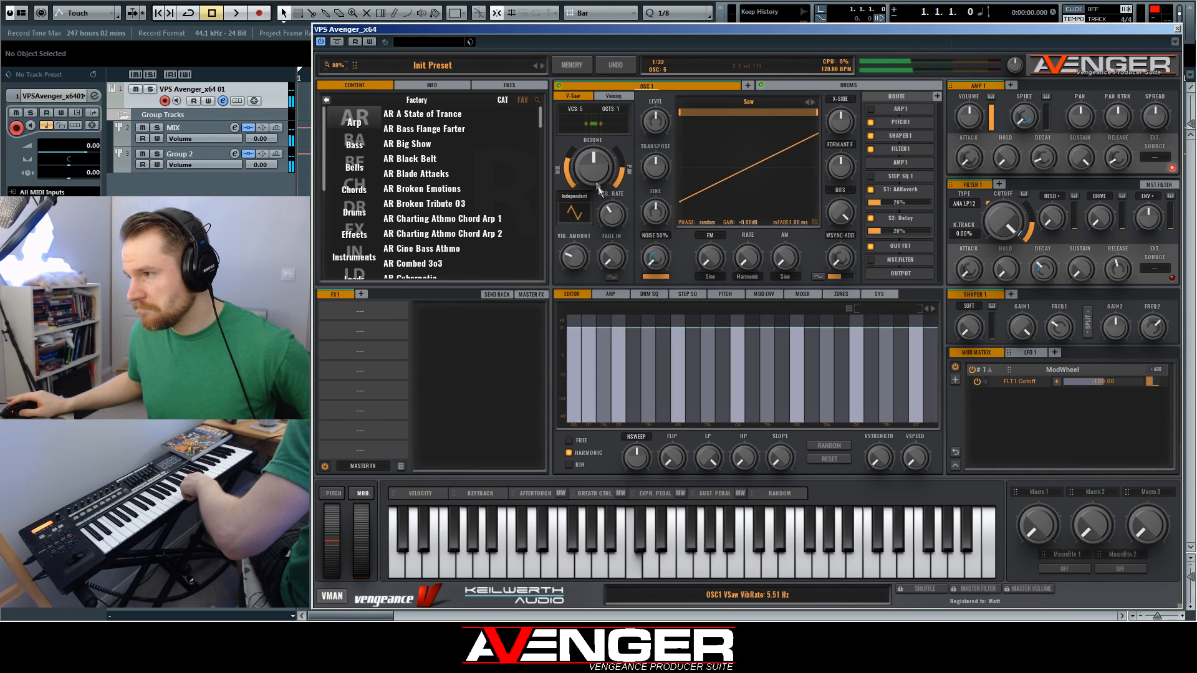
drag(598, 169, 597, 174)
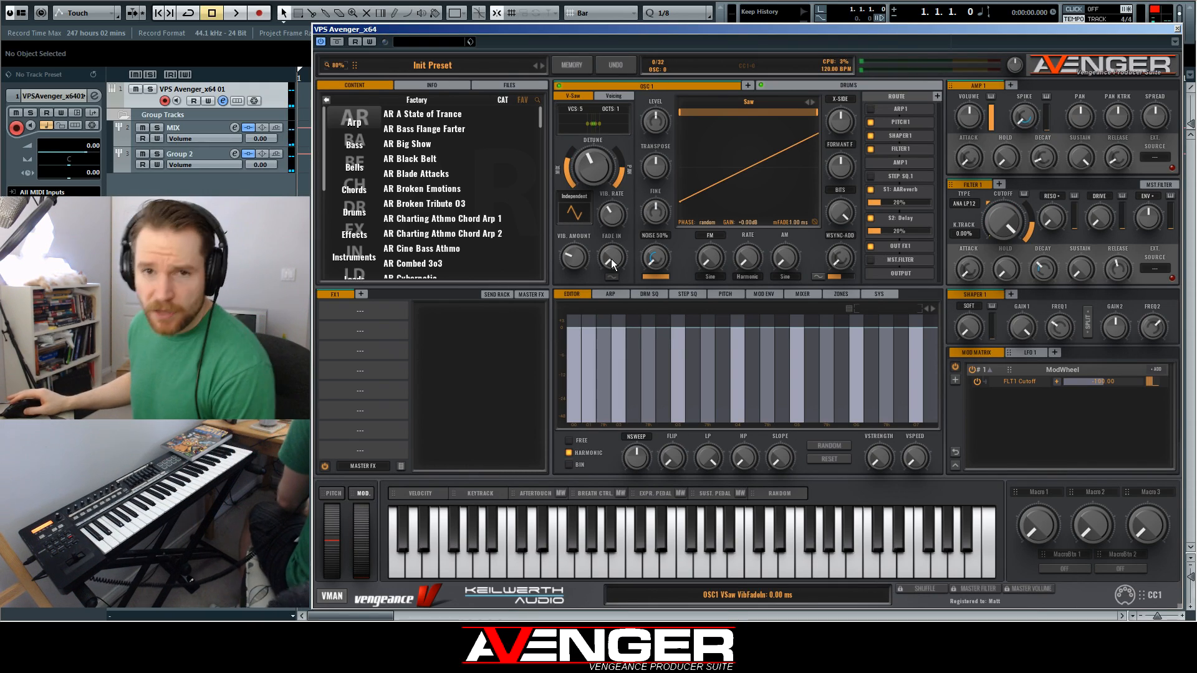
Turn oscillator 1's V-Saw mix fully down and switch its vibrato mode to Global
drag(572, 166, 578, 235)
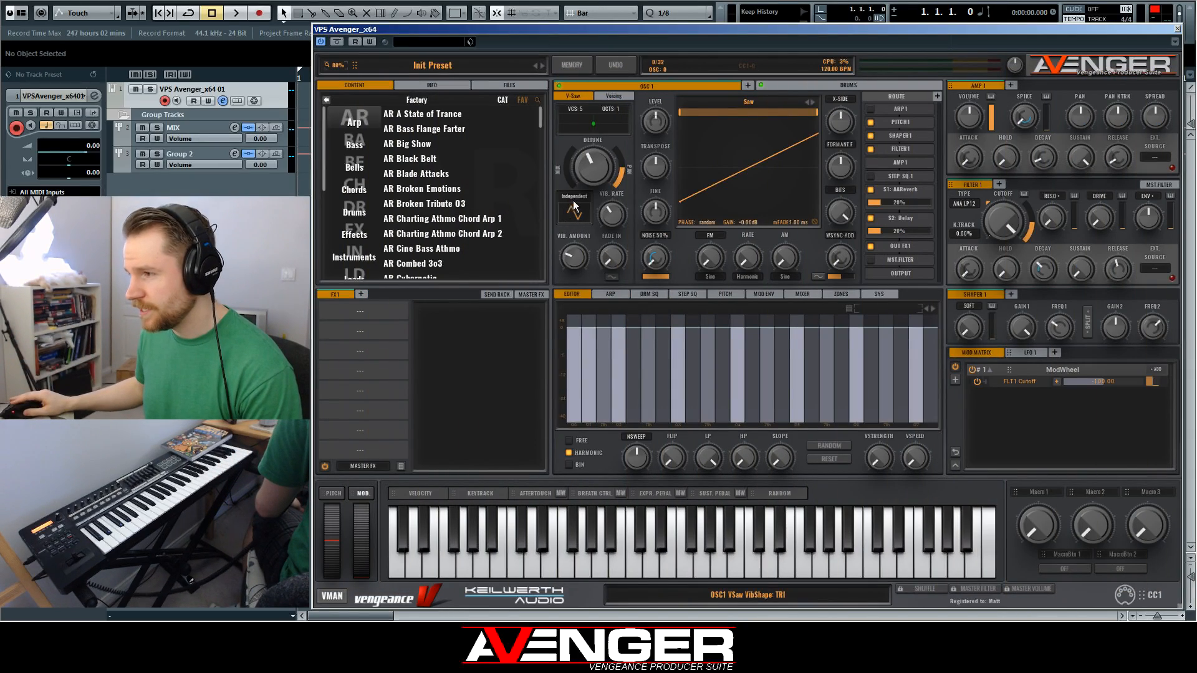
click(576, 209)
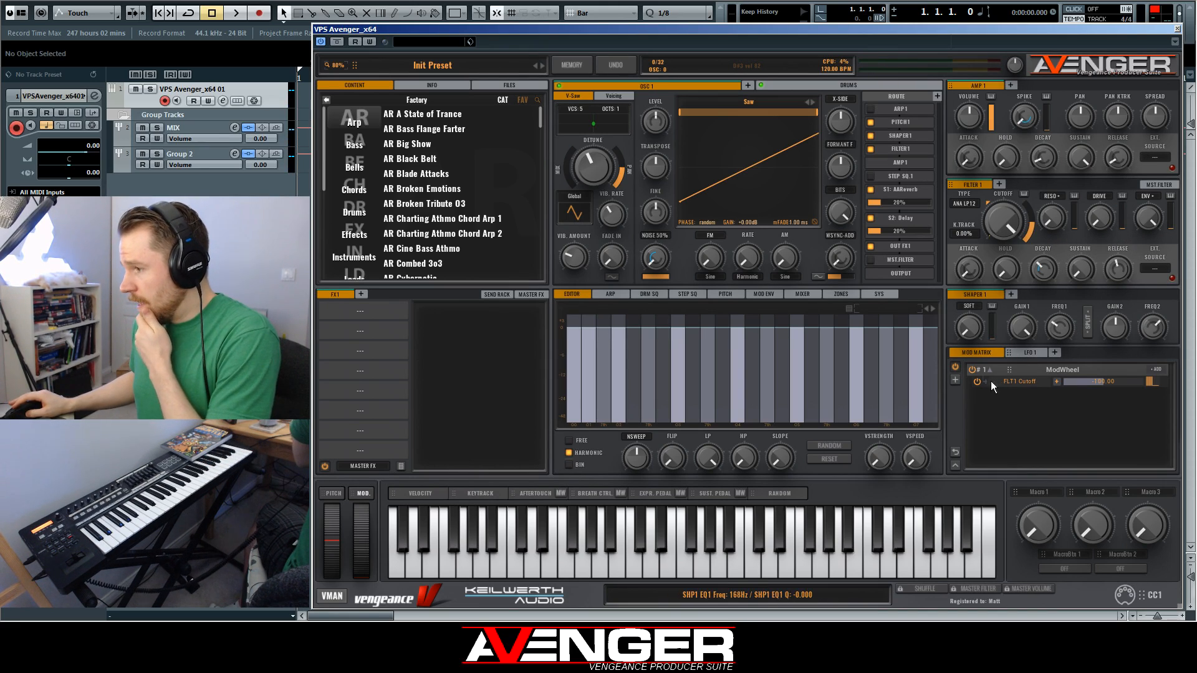
Add Midi Velocity as a mod matrix source and assign it to the AMP 1 envelope attack
click(955, 380)
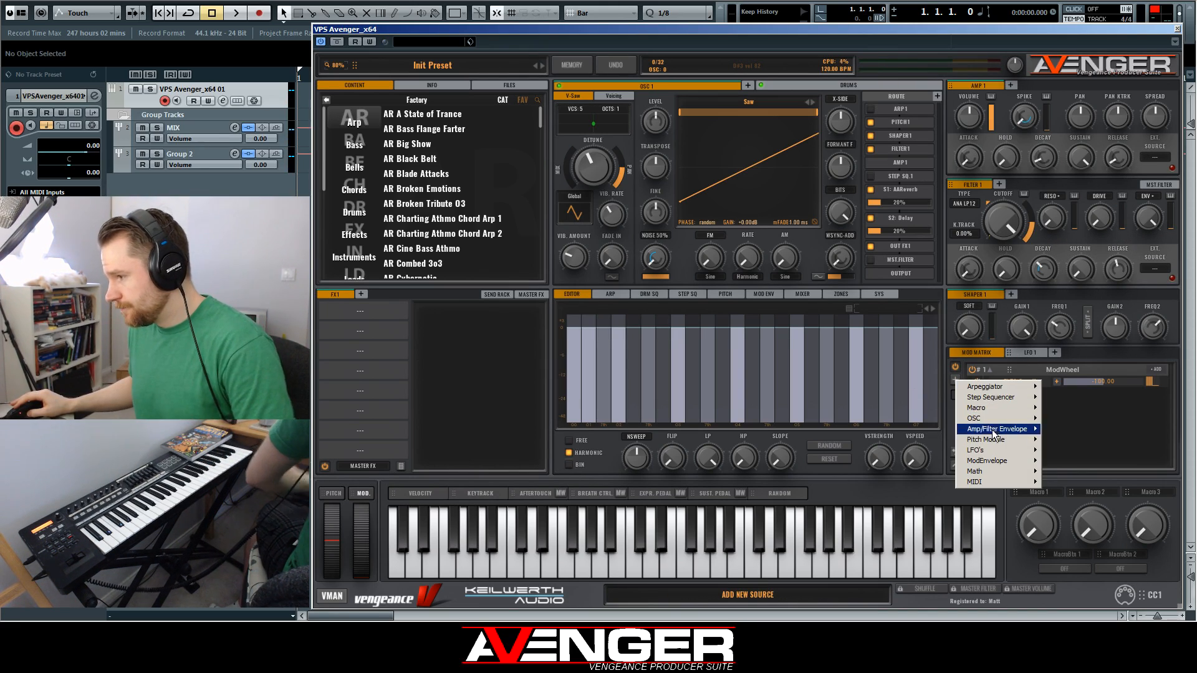
mouse_move(995, 483)
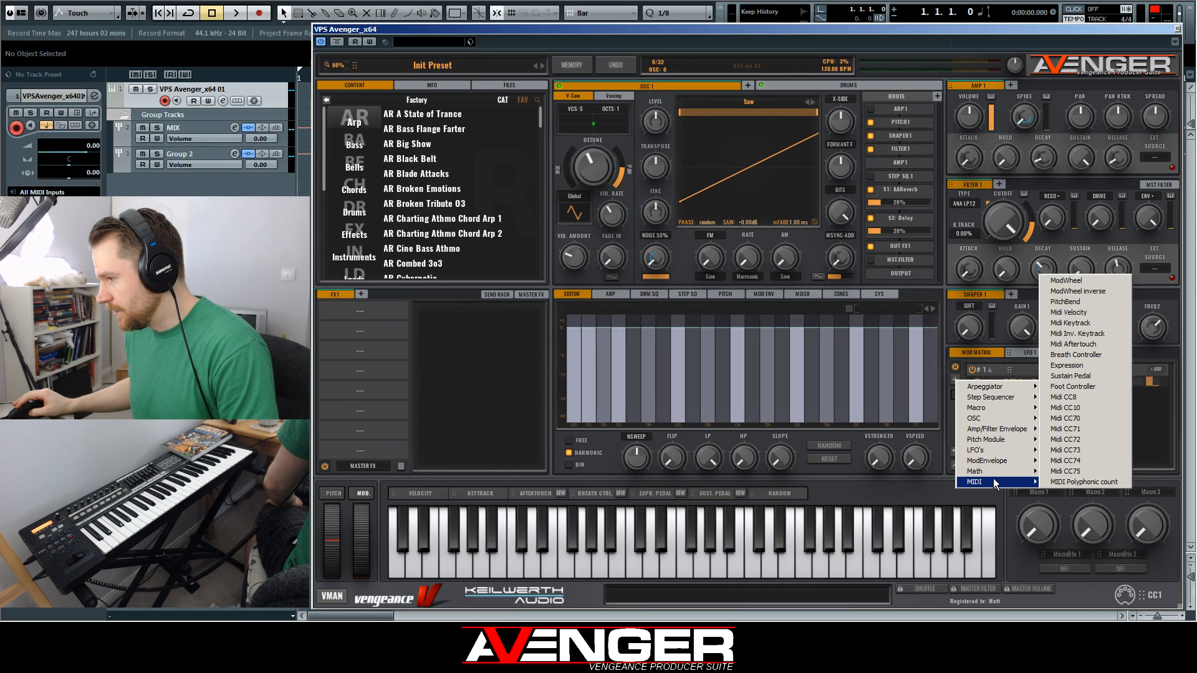
click(1091, 314)
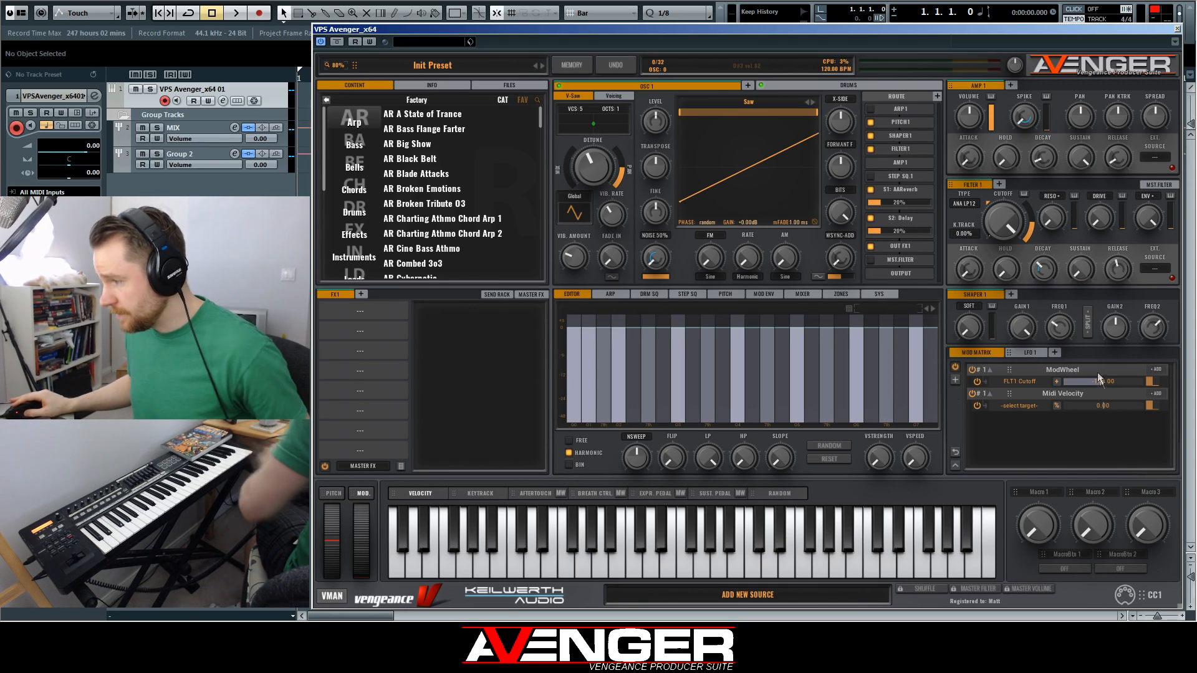
drag(1127, 406, 1175, 403)
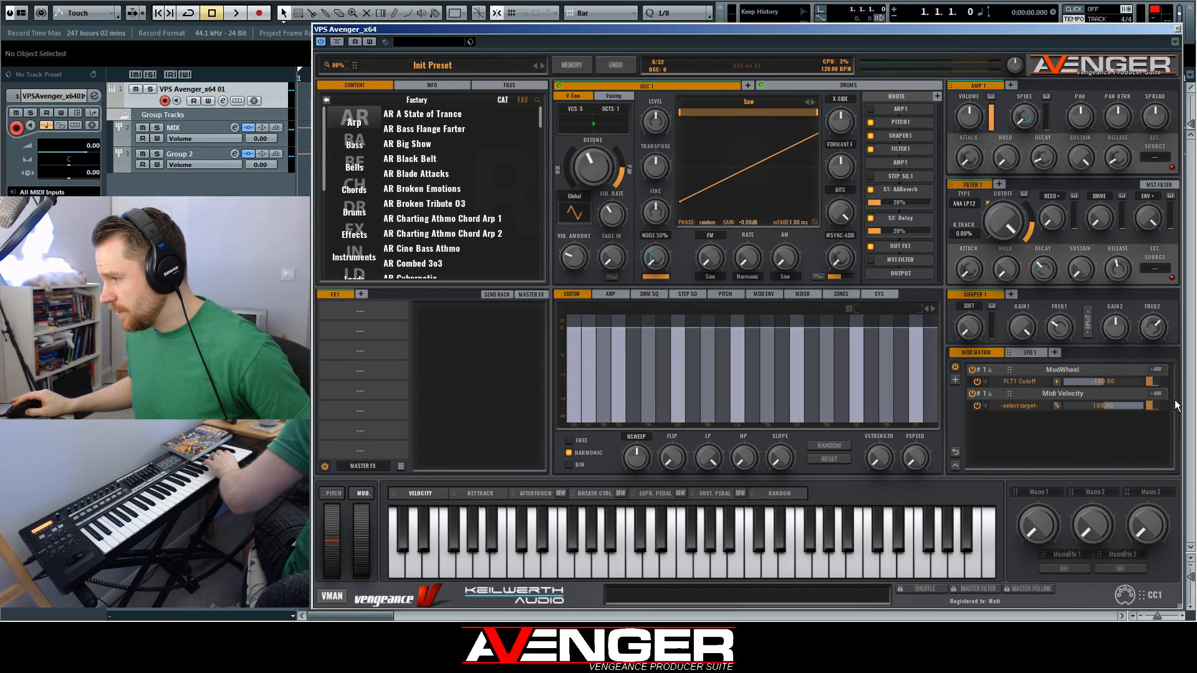
drag(1010, 393, 970, 161)
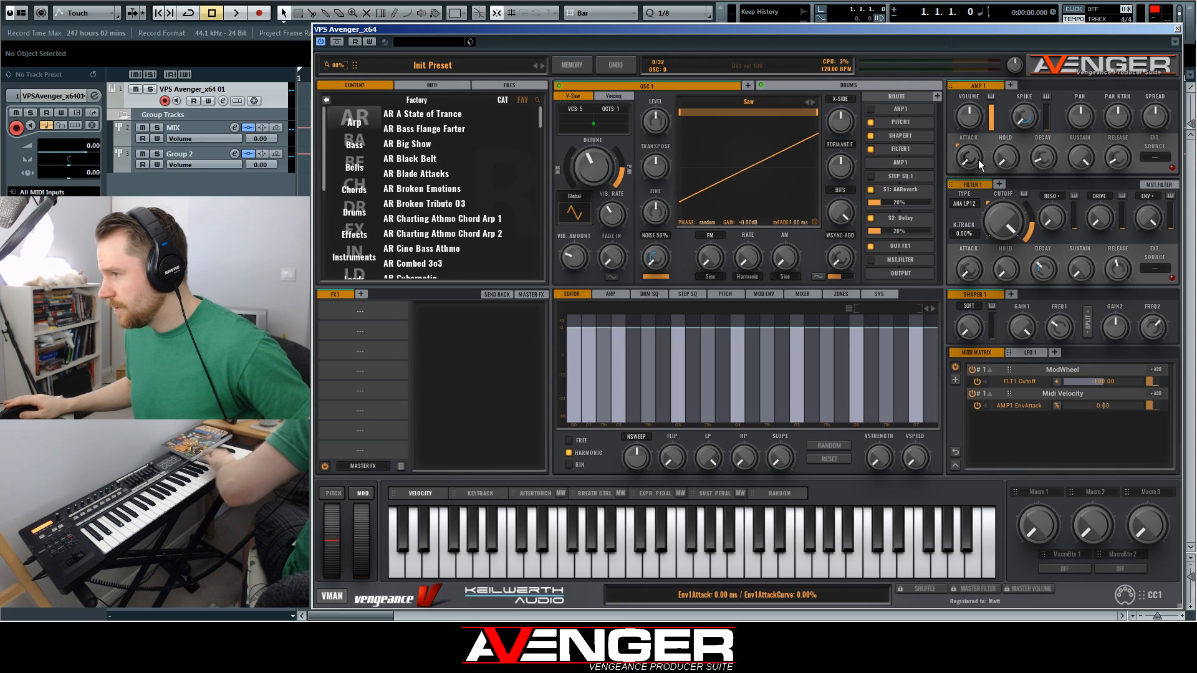
Raise the AMP 1 envelope's attack and release, with the velocity modulation of the attack set to -100
drag(970, 163, 966, 141)
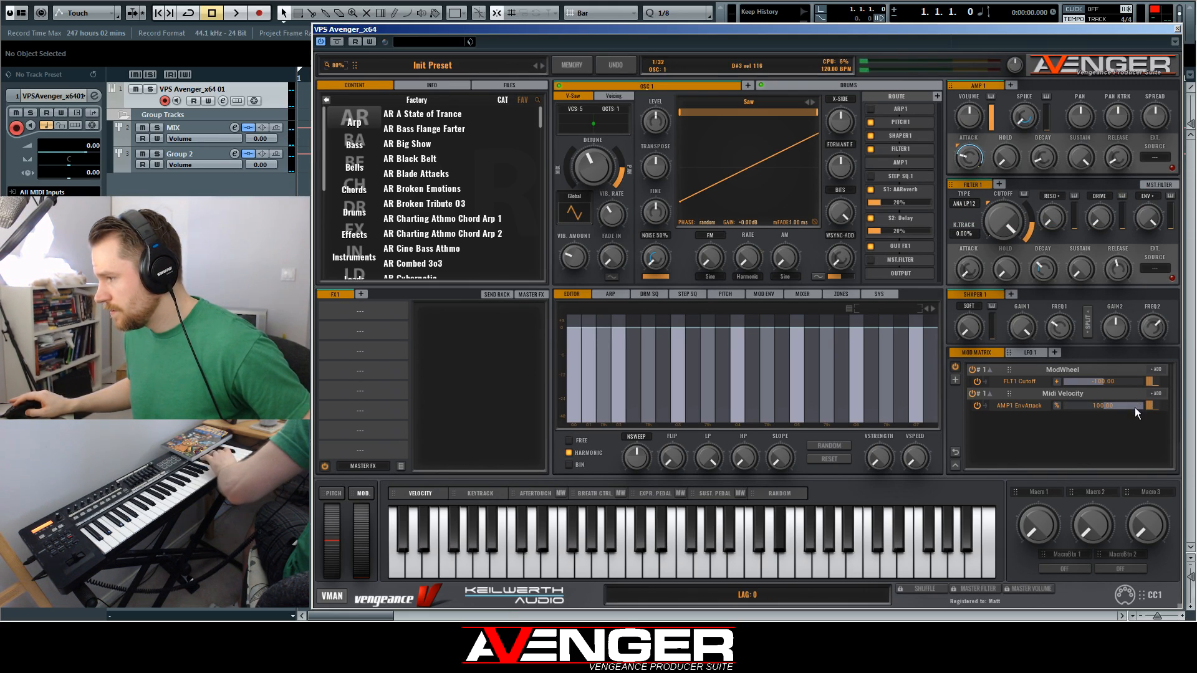
drag(1135, 406, 1027, 409)
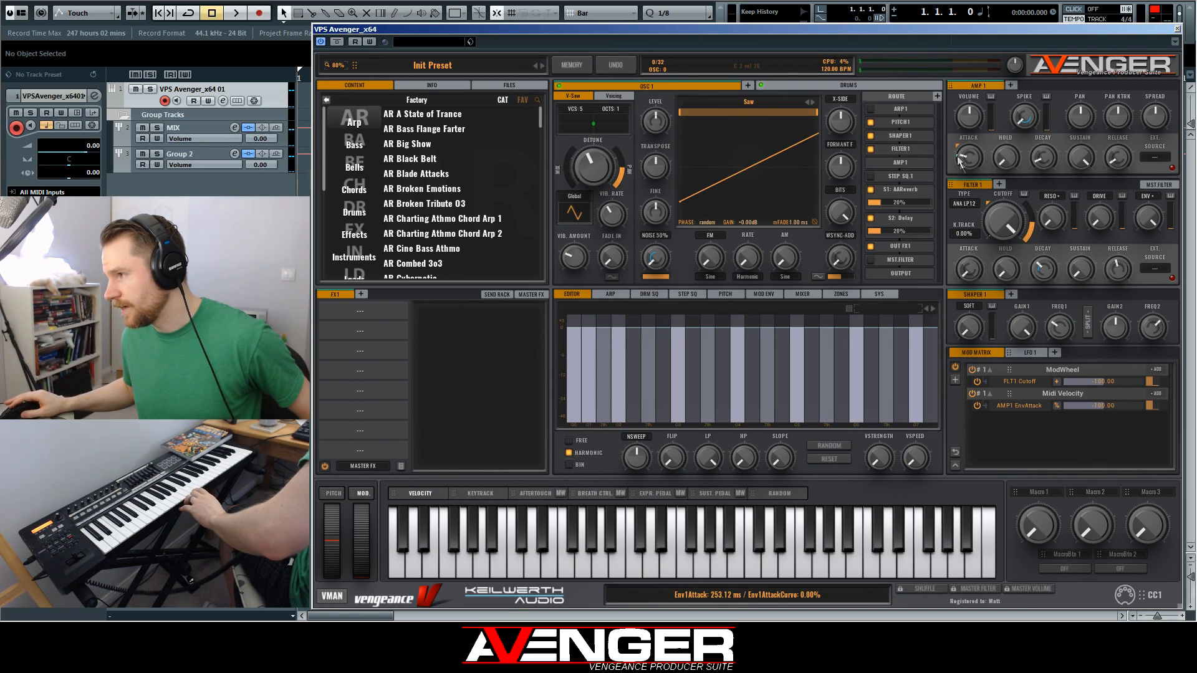
drag(968, 163, 973, 132)
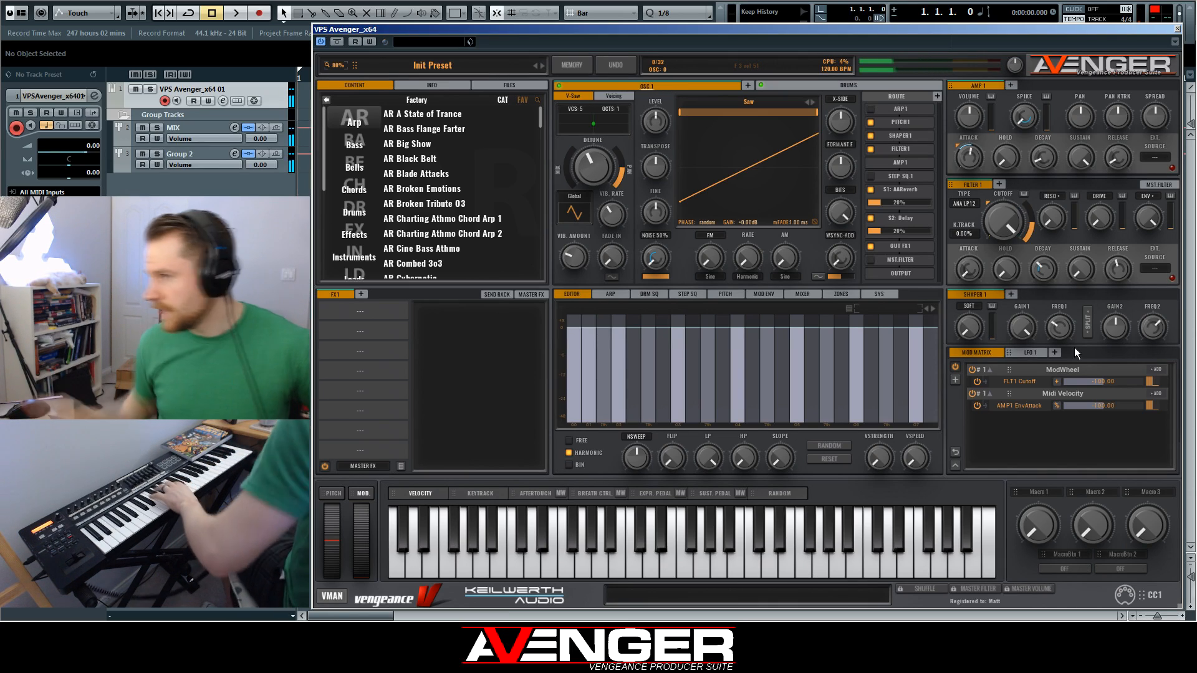
drag(1114, 157, 1114, 99)
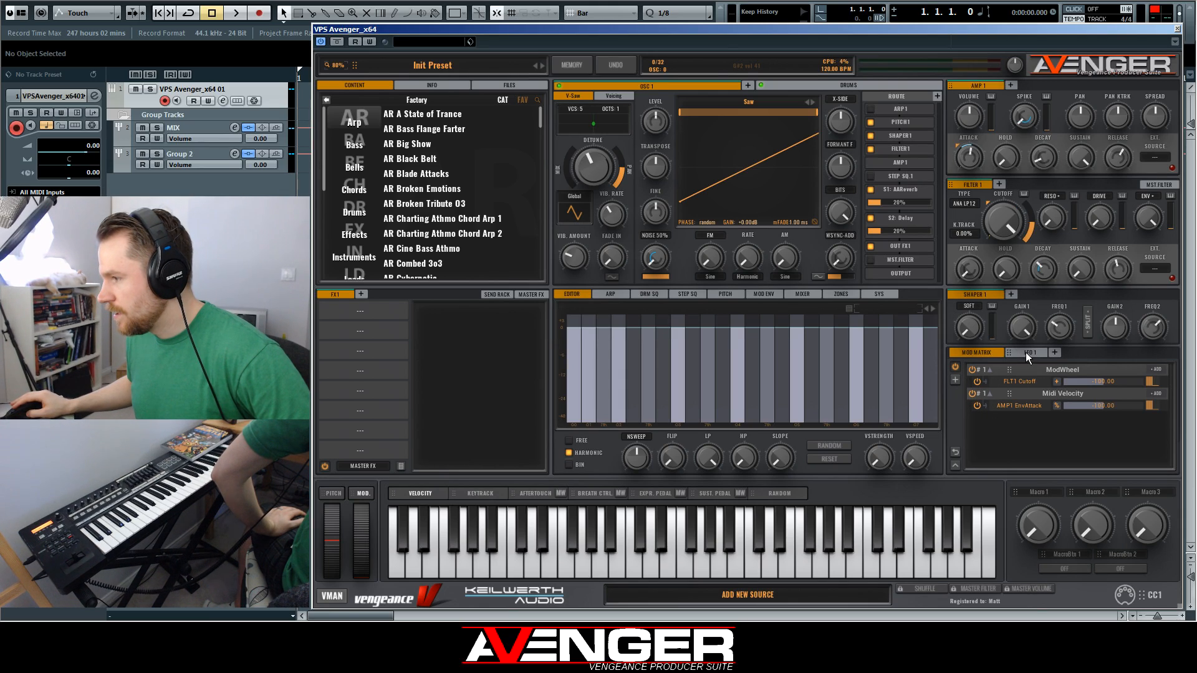
Add a second LFO and compare its page with the mod matrix
click(1054, 353)
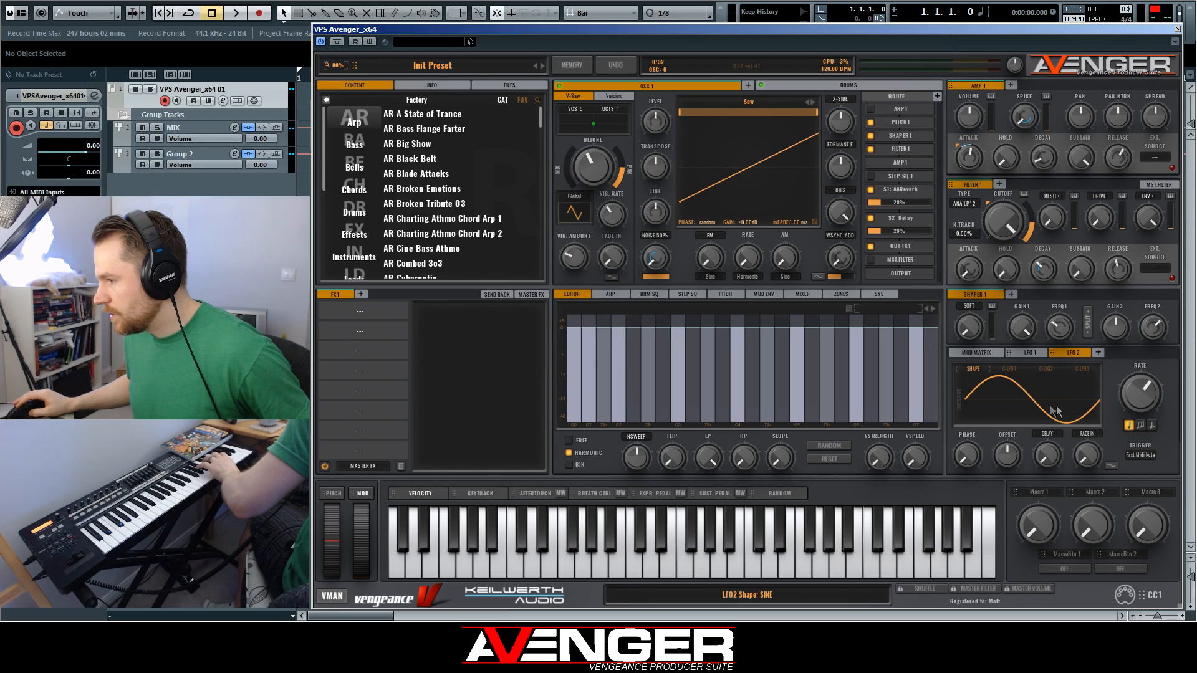
click(991, 352)
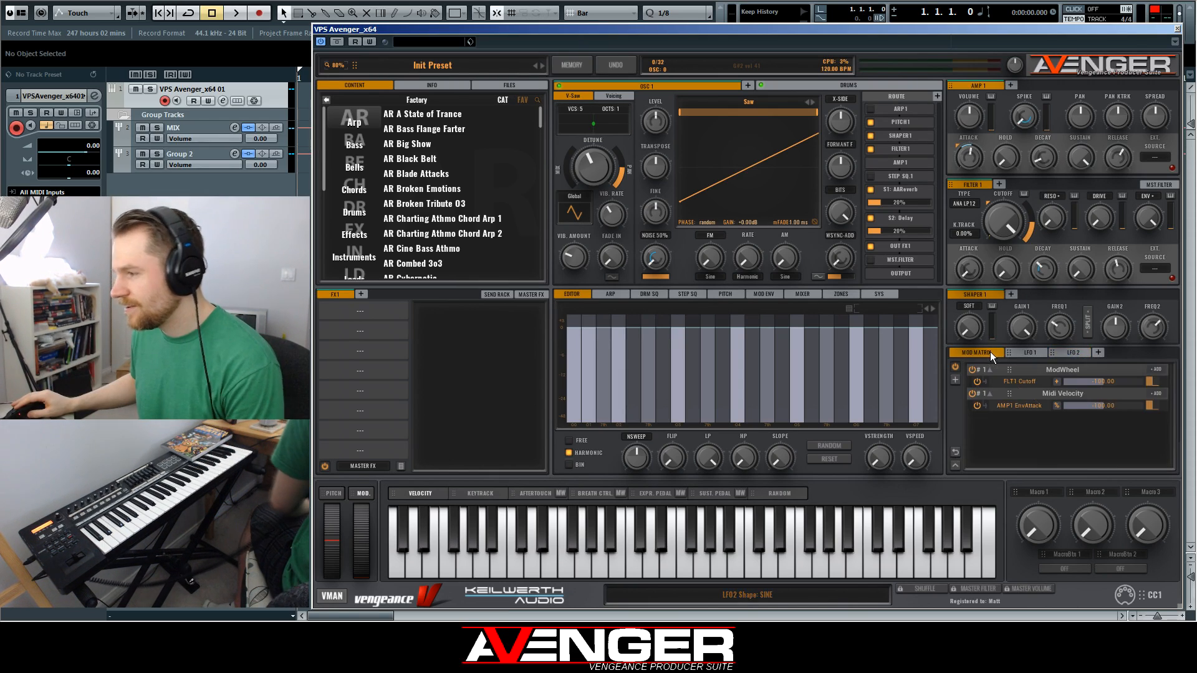
click(1038, 353)
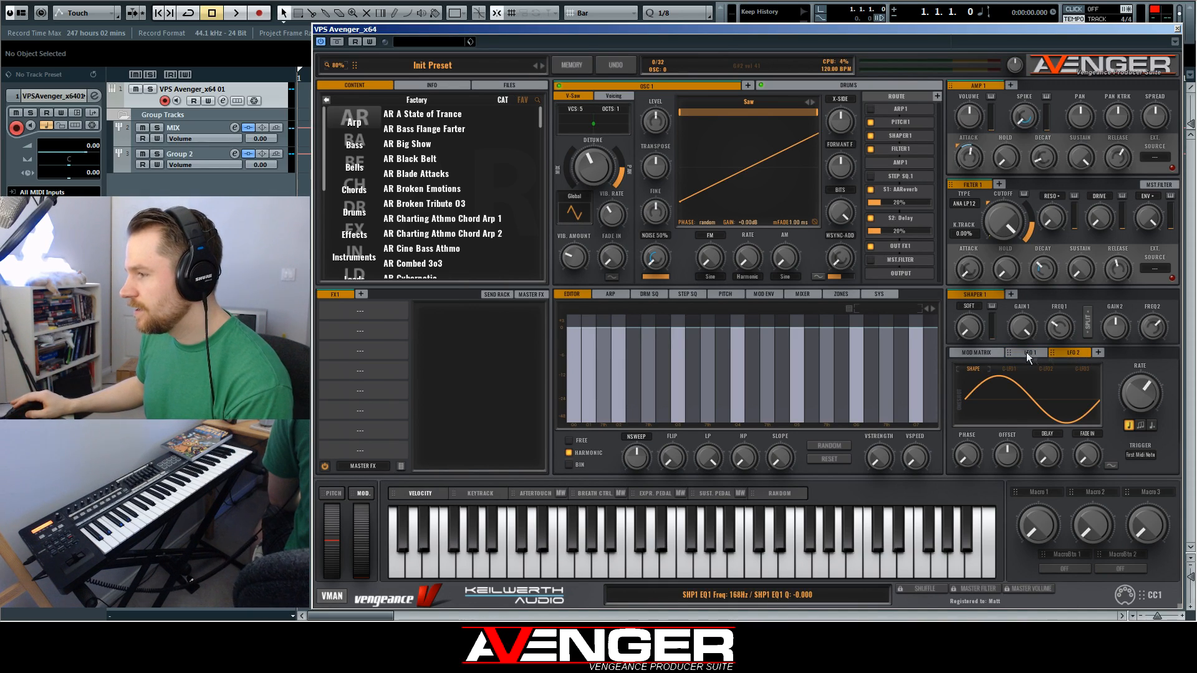
click(983, 353)
click(1045, 350)
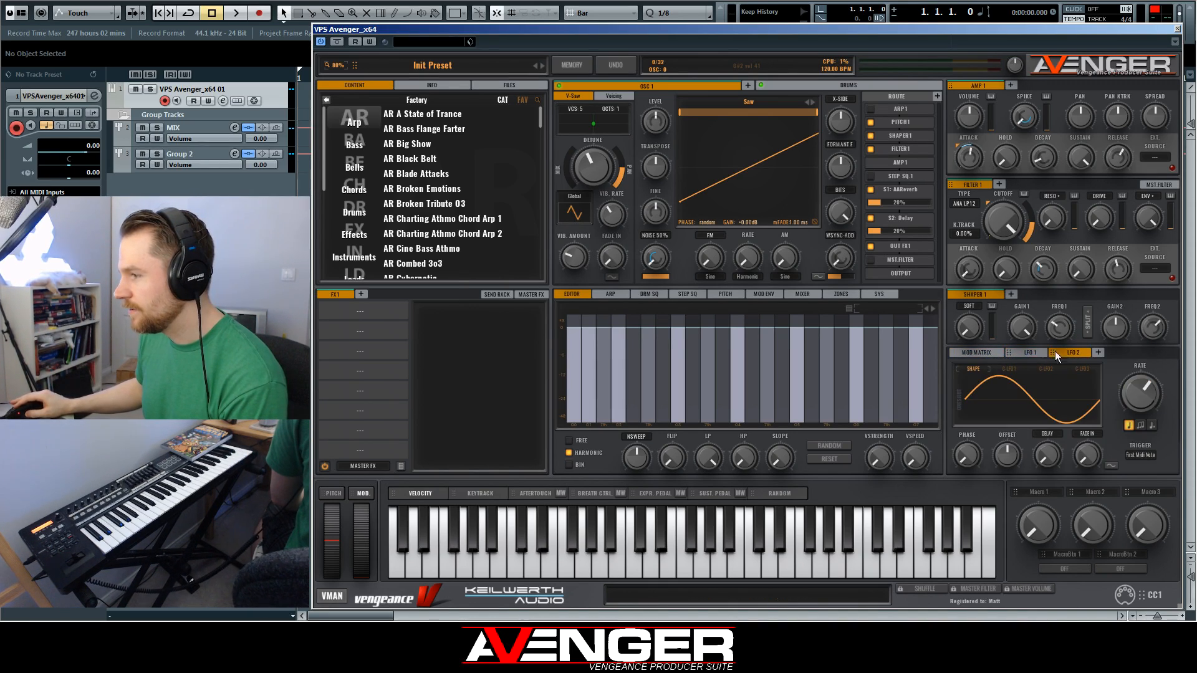
click(978, 350)
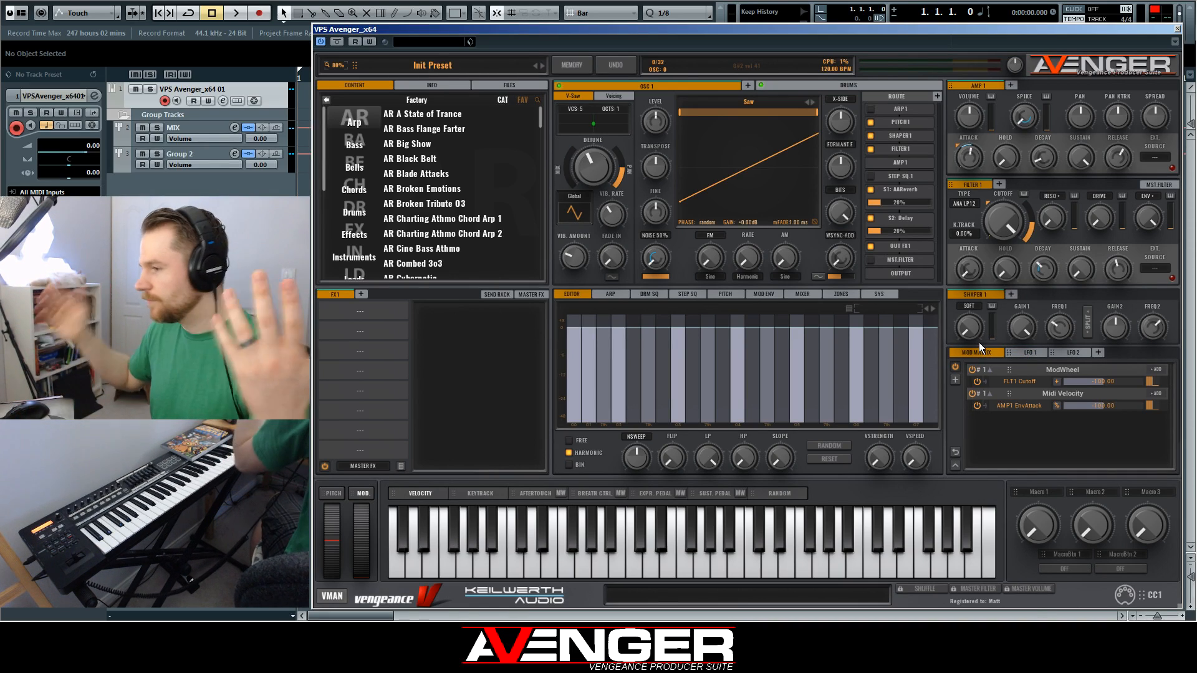
click(1073, 354)
Add LFO 2 as a mod matrix source and assign it to oscillator 1's transpose
click(987, 353)
click(955, 380)
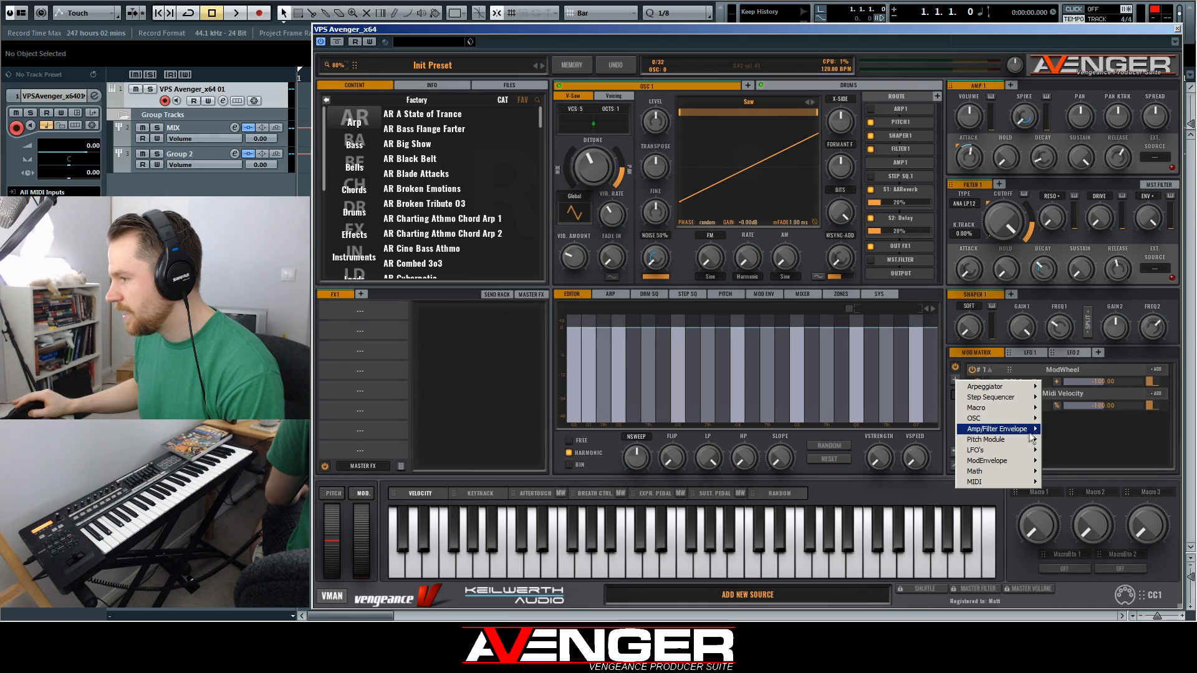
mouse_move(995, 450)
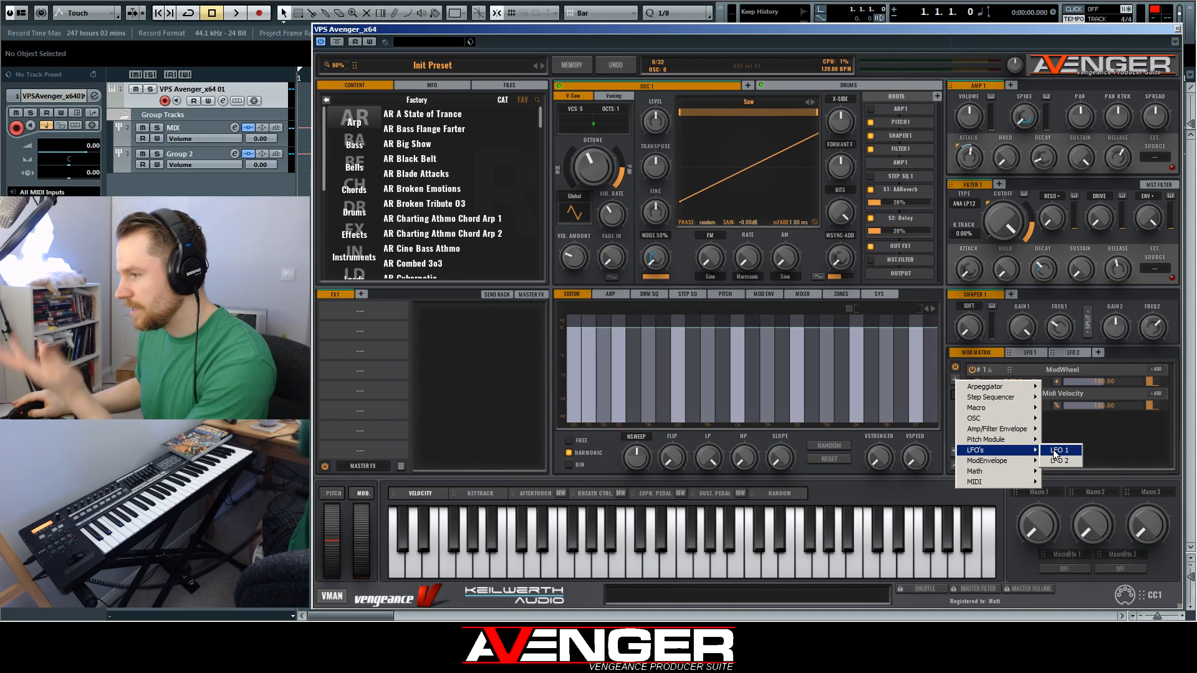
click(1055, 462)
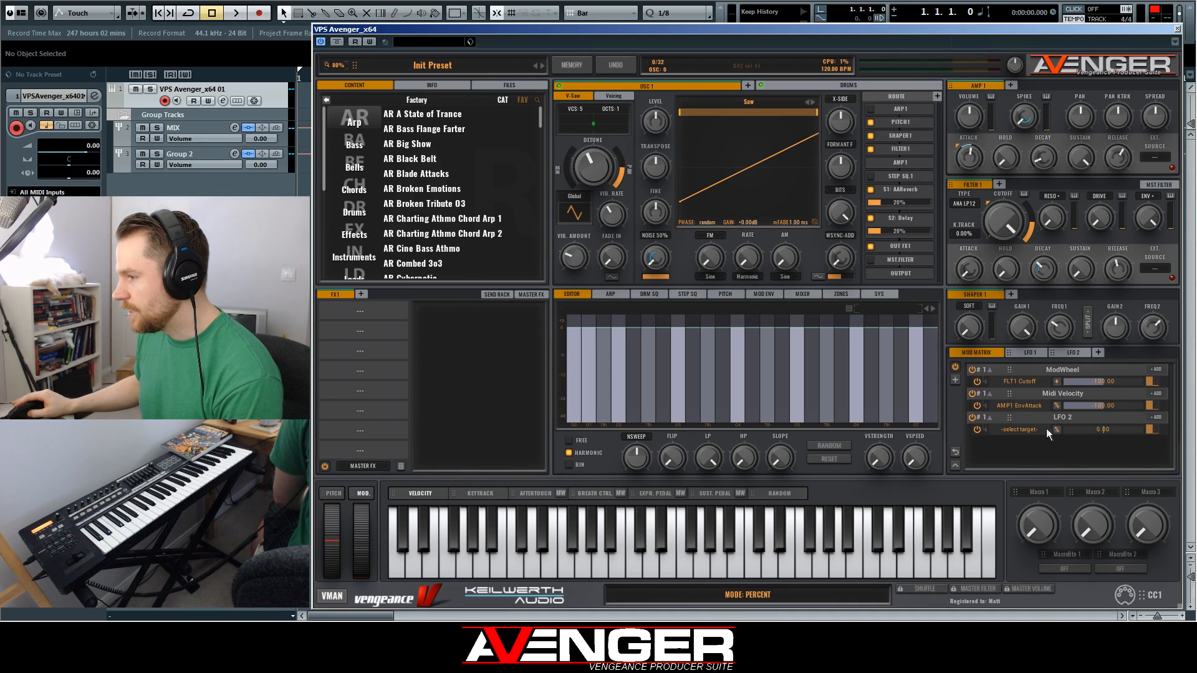
drag(1012, 424, 659, 170)
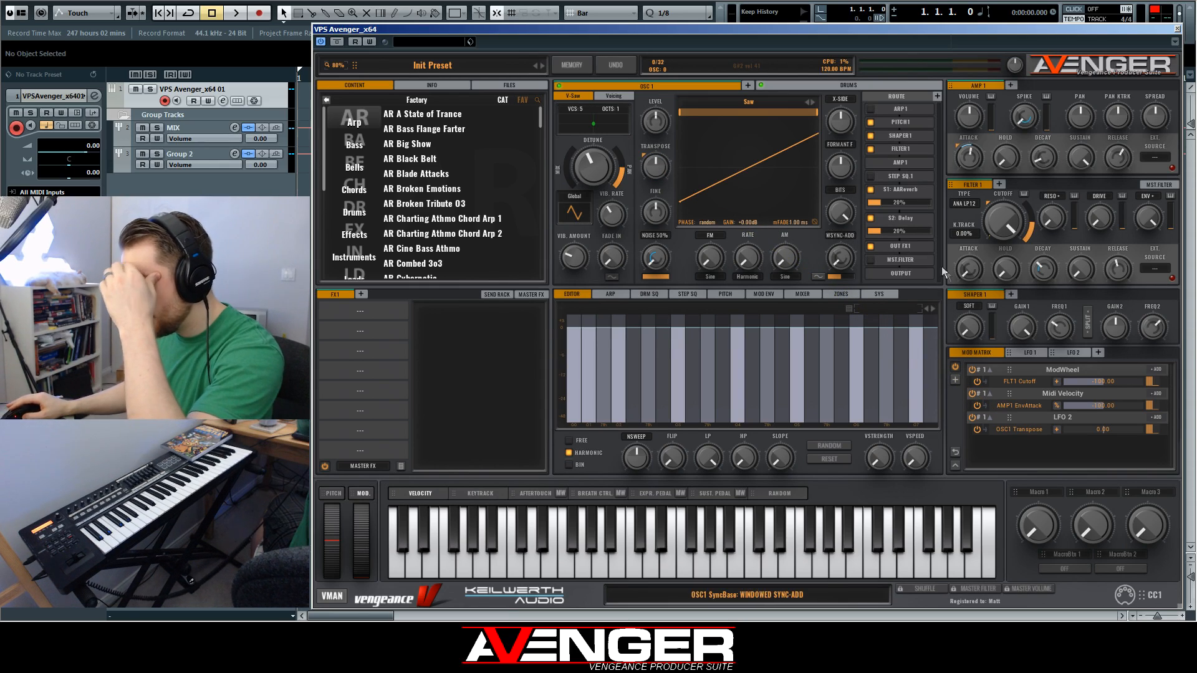
Slow down LFO 2's rate and change its shape to Random Square
click(1066, 353)
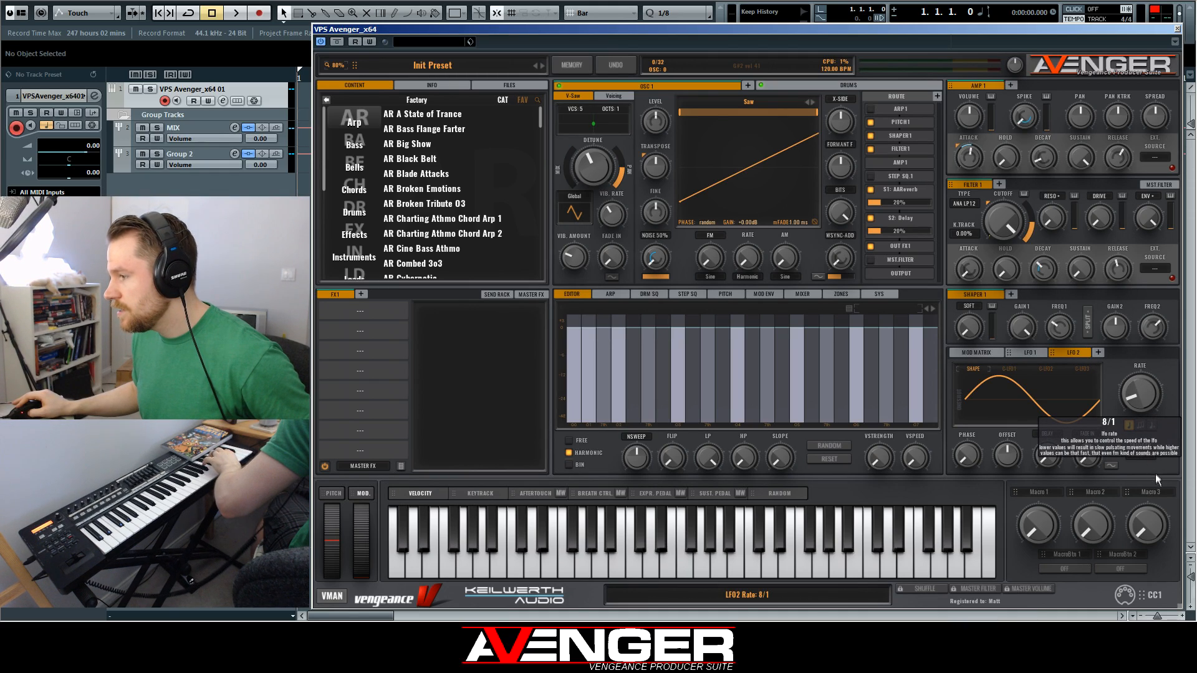
click(1047, 407)
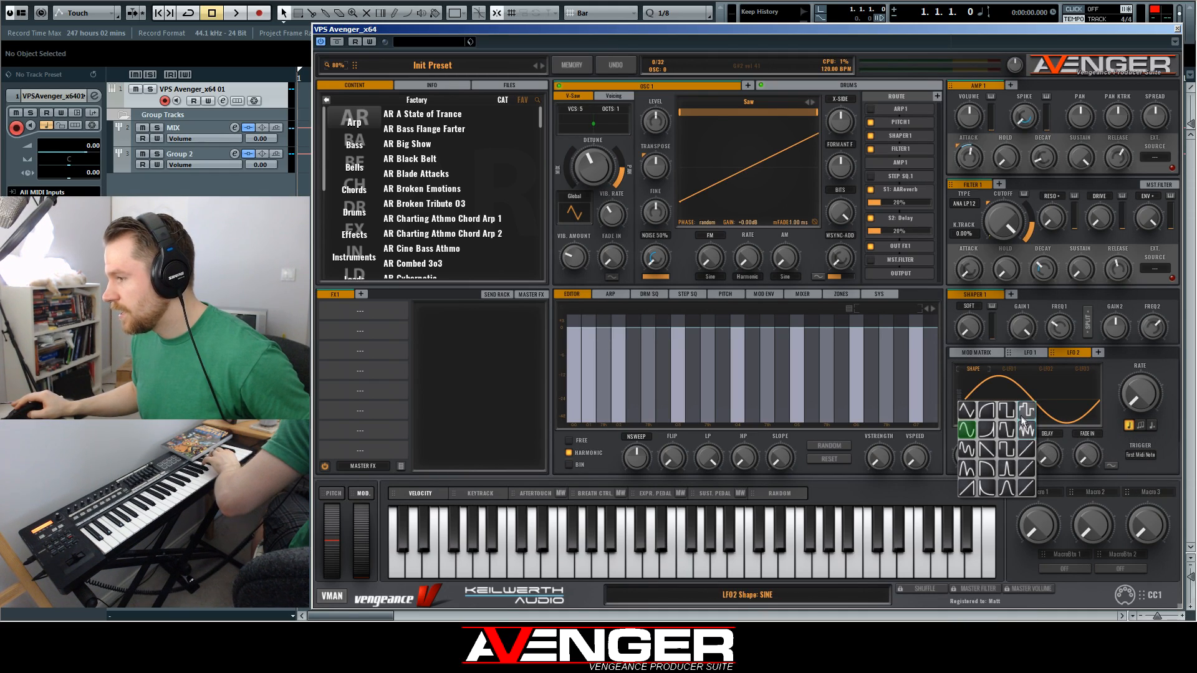
click(1029, 416)
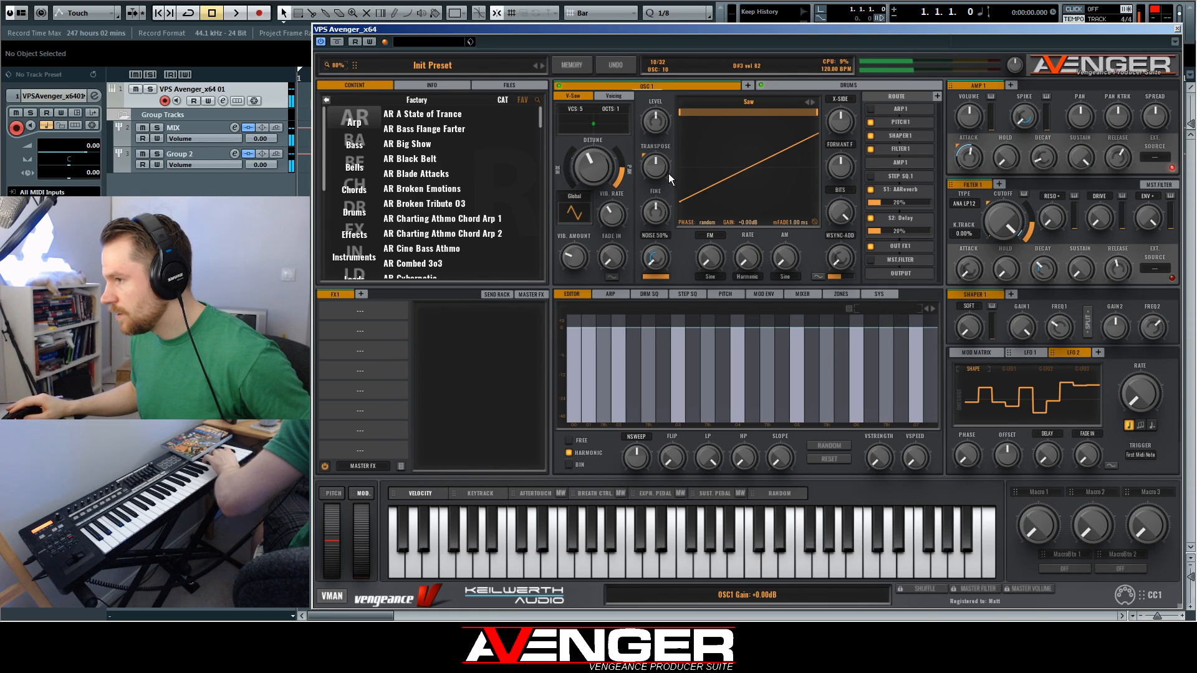
Set a small positive LFO 2 modulation amount for oscillator 1's transpose and return to the LFO 2 settings
click(980, 353)
drag(1105, 428, 1109, 429)
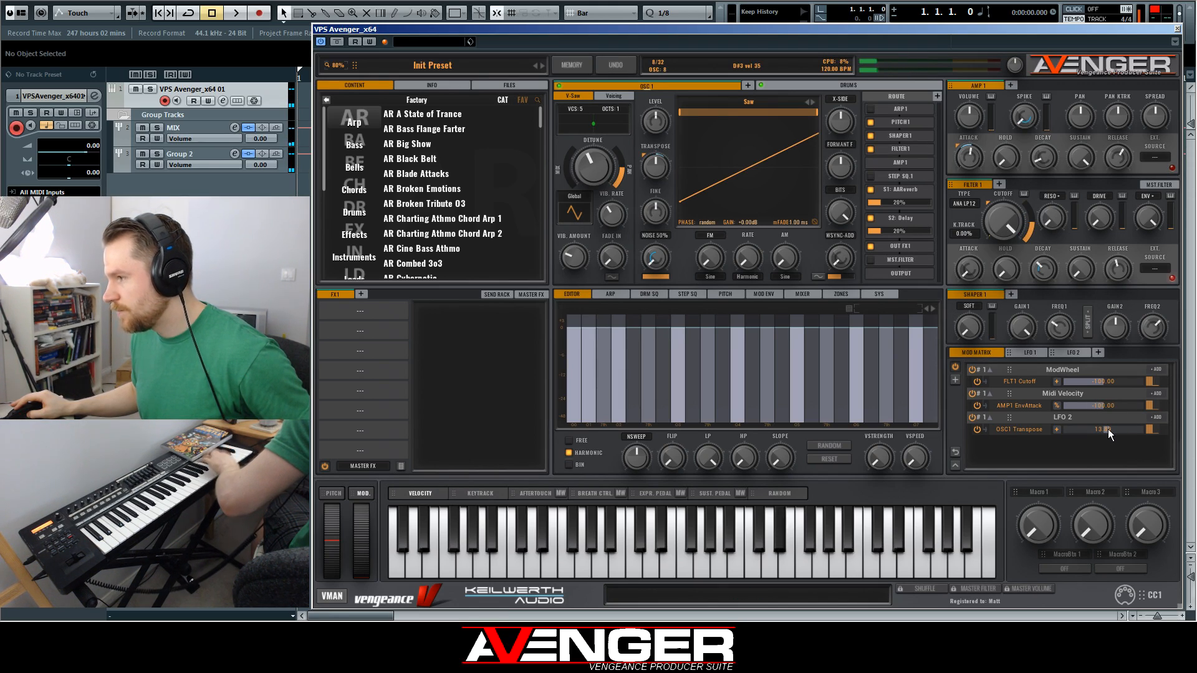
click(1074, 353)
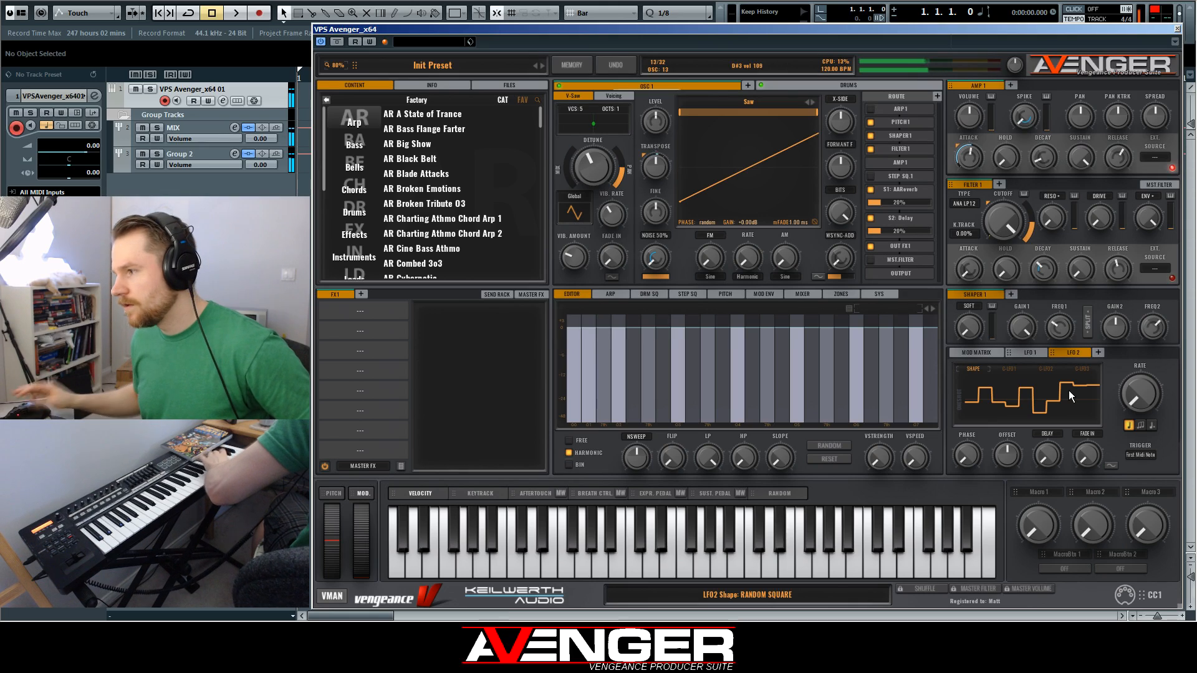
In the mod matrix, set LFO 2's transpose amount to 0.10 and weaken the negative velocity amount on AMP1 EnvAttack
click(976, 351)
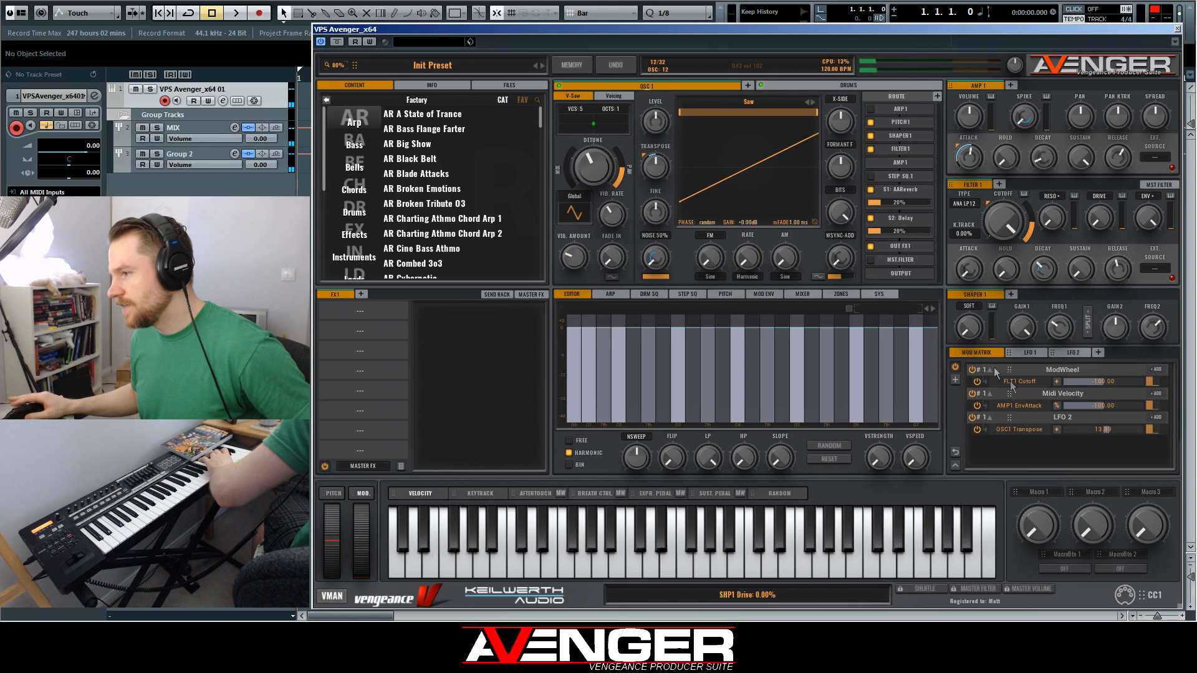
double_click(1105, 430)
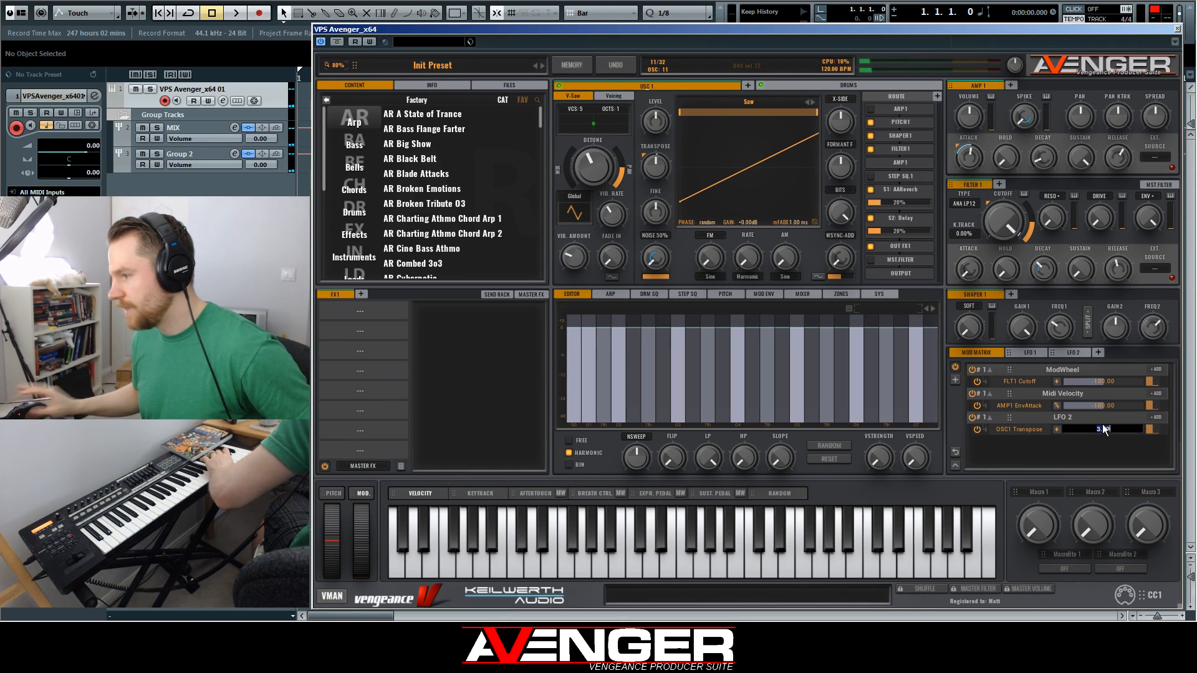
key(Return)
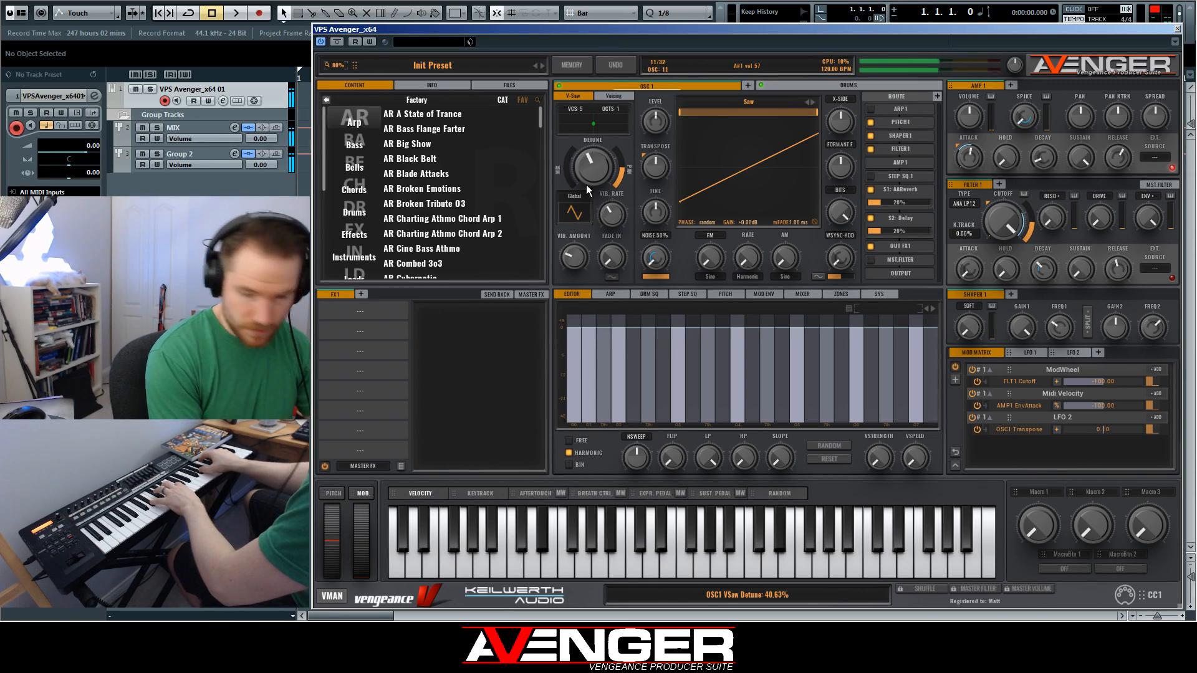
mouse_move(1088, 410)
mouse_down()
mouse_move(1068, 408)
mouse_move(1083, 407)
mouse_up()
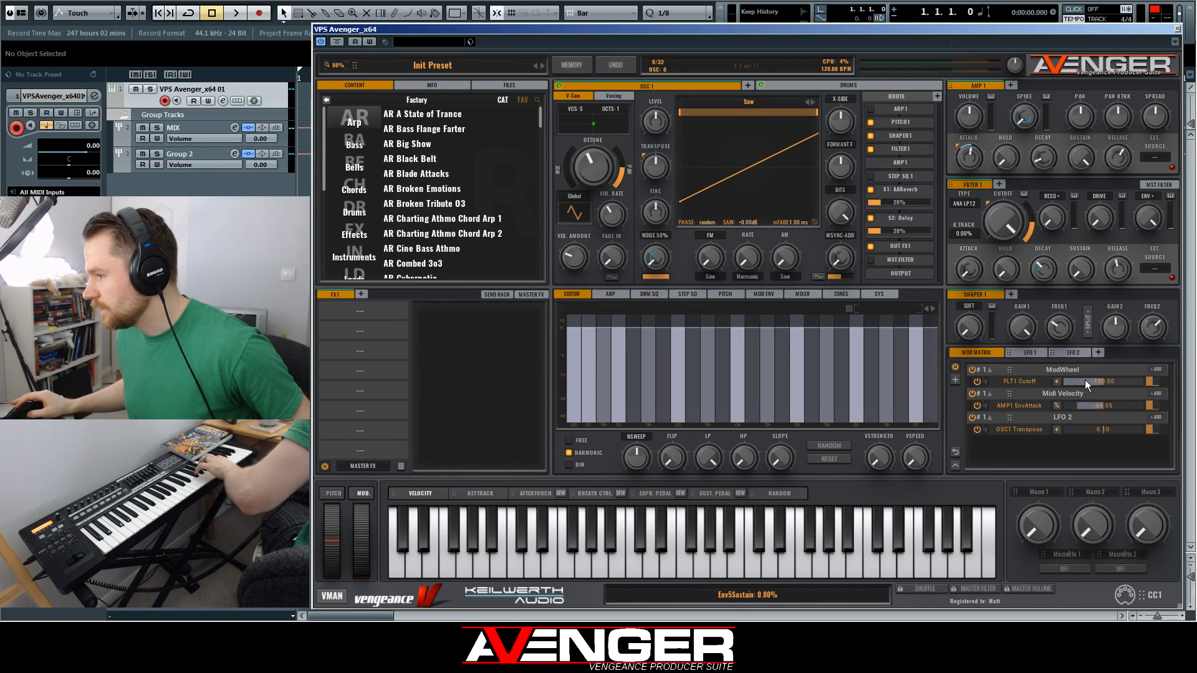
Lower filter 1's cutoff to about 9520 Hz, and add Midi Aftertouch as a mod matrix source targeting that cutoff
drag(1008, 226, 1022, 253)
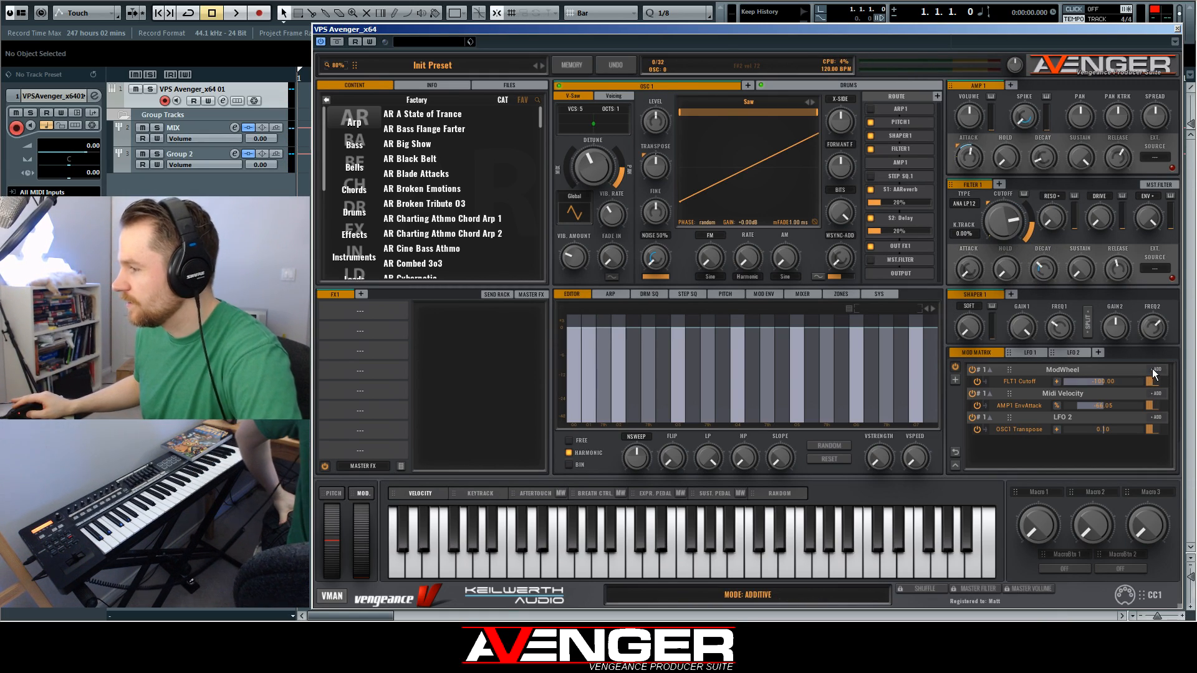
click(956, 380)
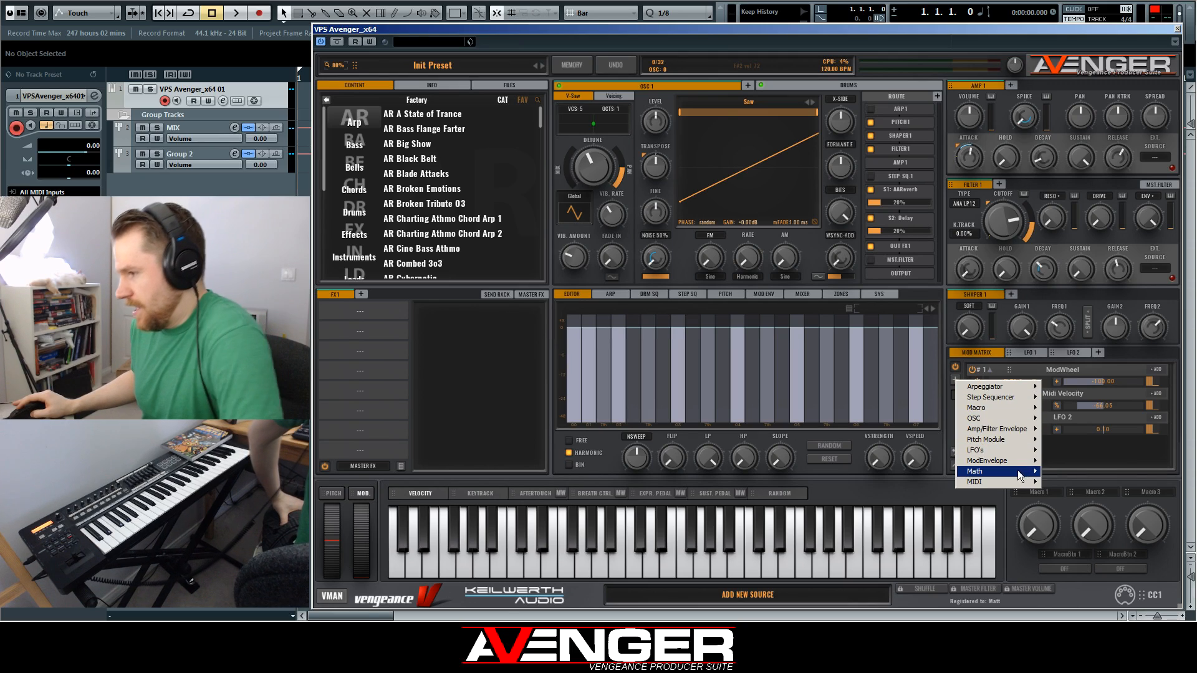
mouse_move(1022, 482)
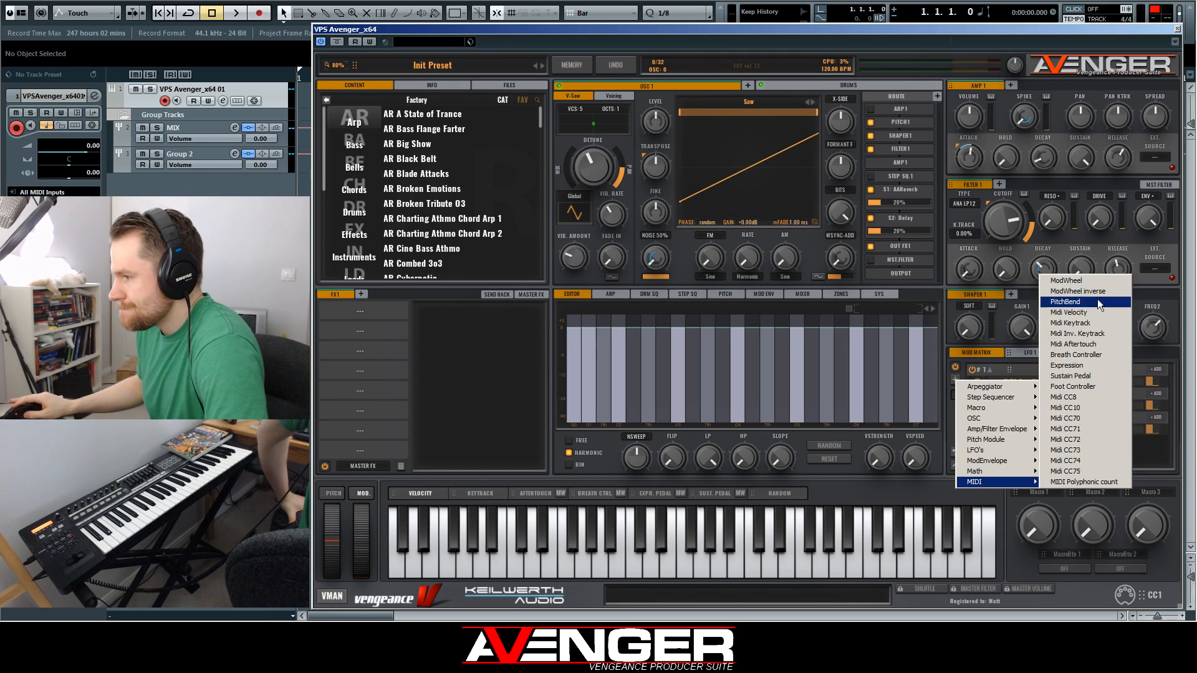
click(1095, 345)
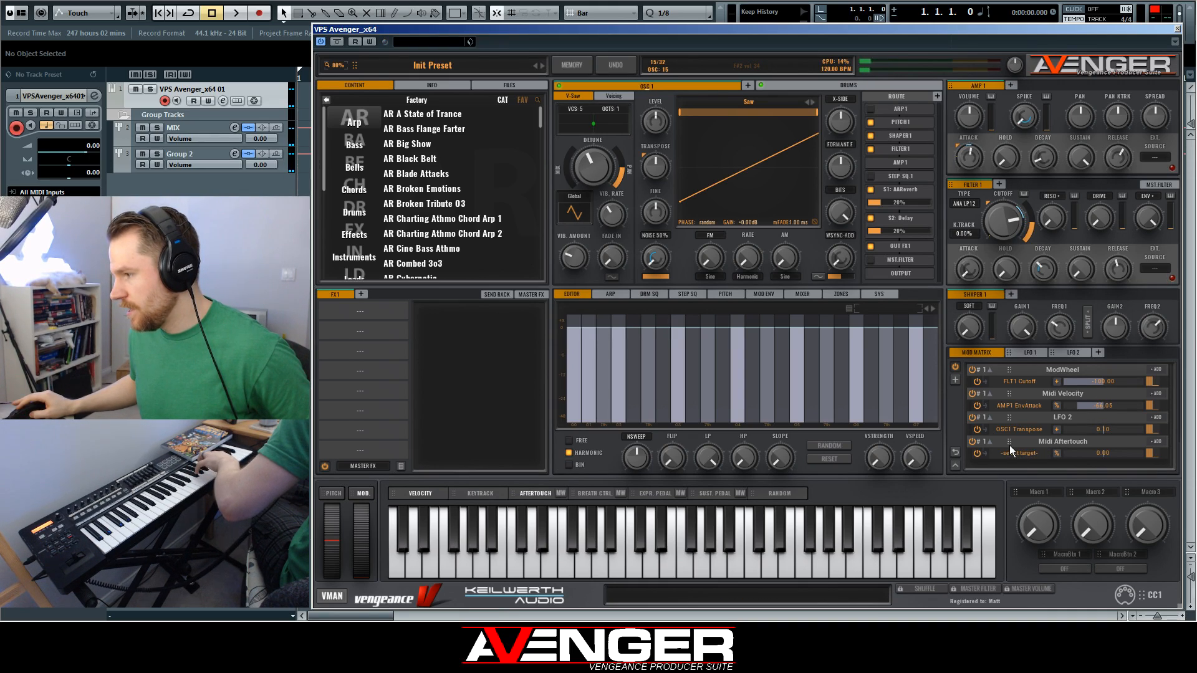
drag(1008, 445, 1004, 223)
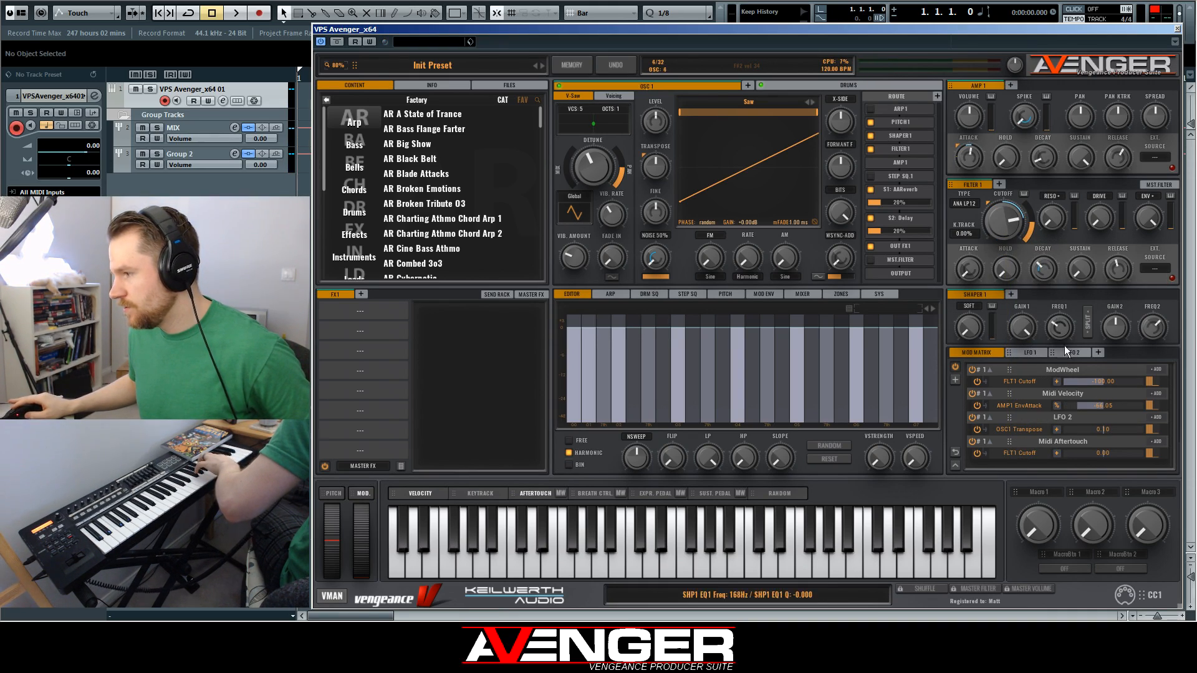
Raise the Midi Aftertouch modulation amount for FLT1 Cutoff in stages up to 100
drag(1116, 455, 1118, 454)
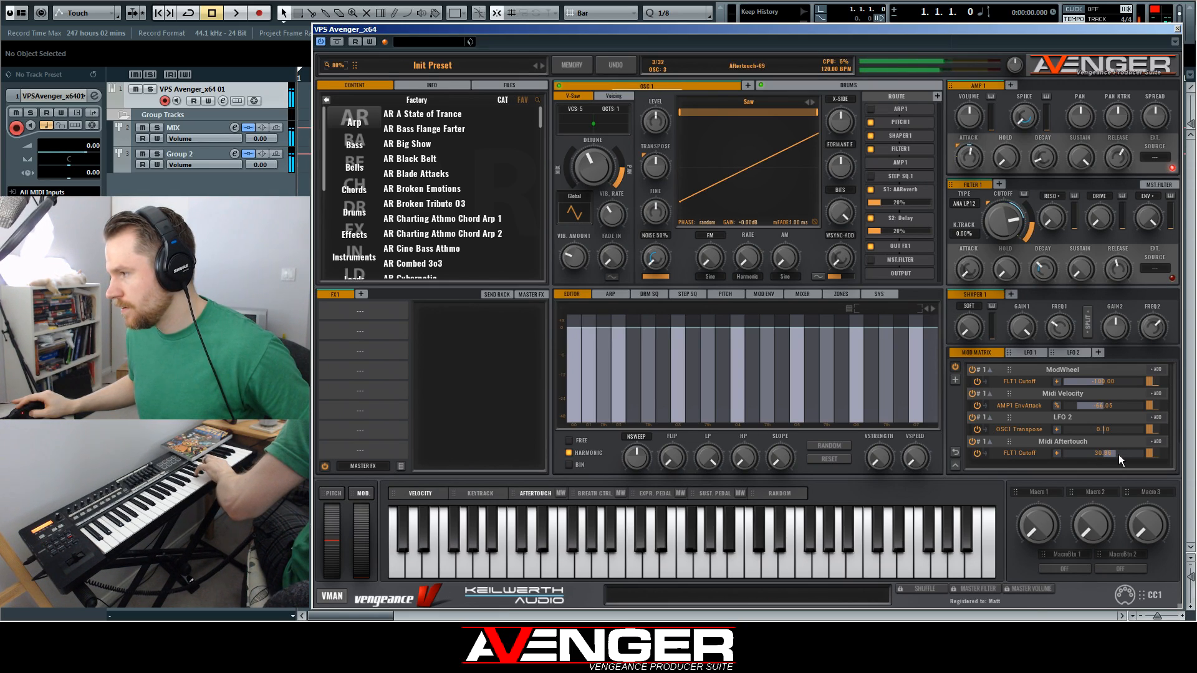
drag(1125, 454, 1138, 454)
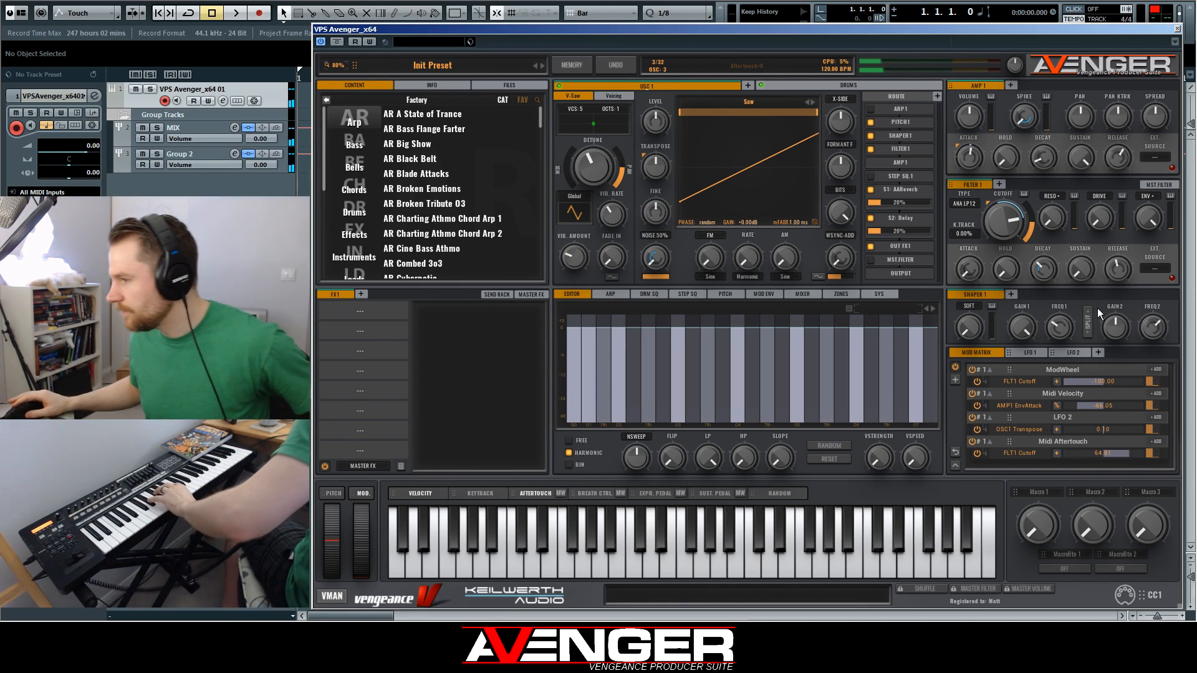
drag(1106, 454, 1177, 461)
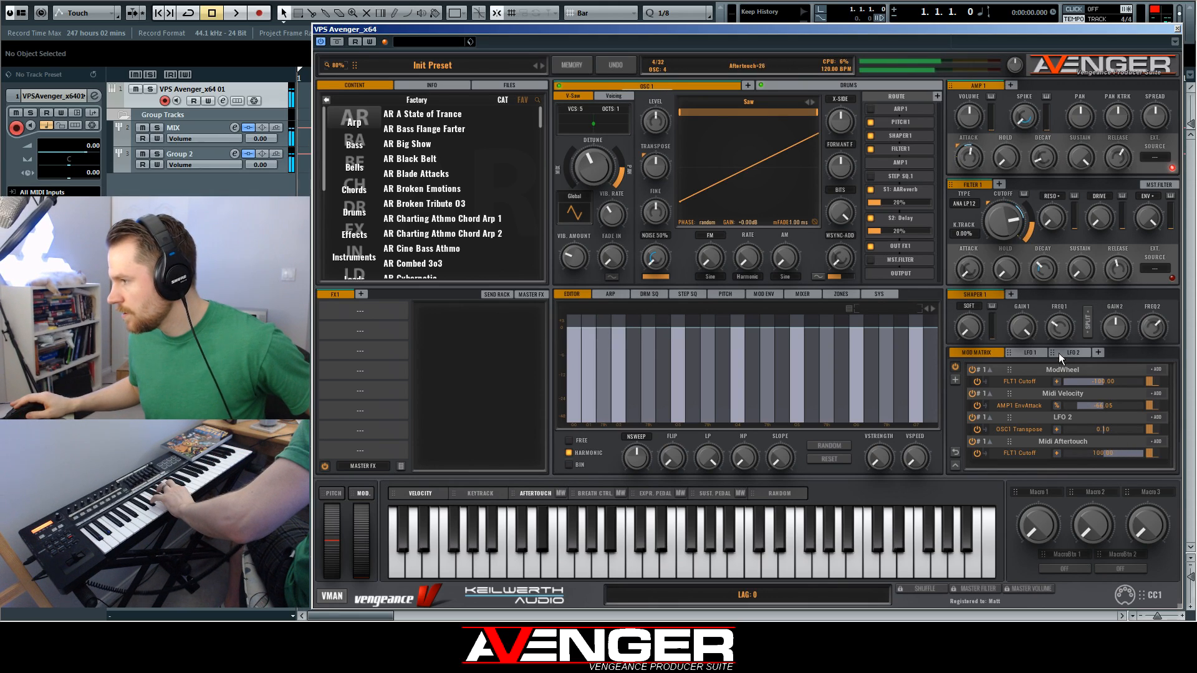
Reduce filter 1's envelope amount and set its resonance to about 2.50% after trying a higher resonance
drag(1054, 221, 1053, 200)
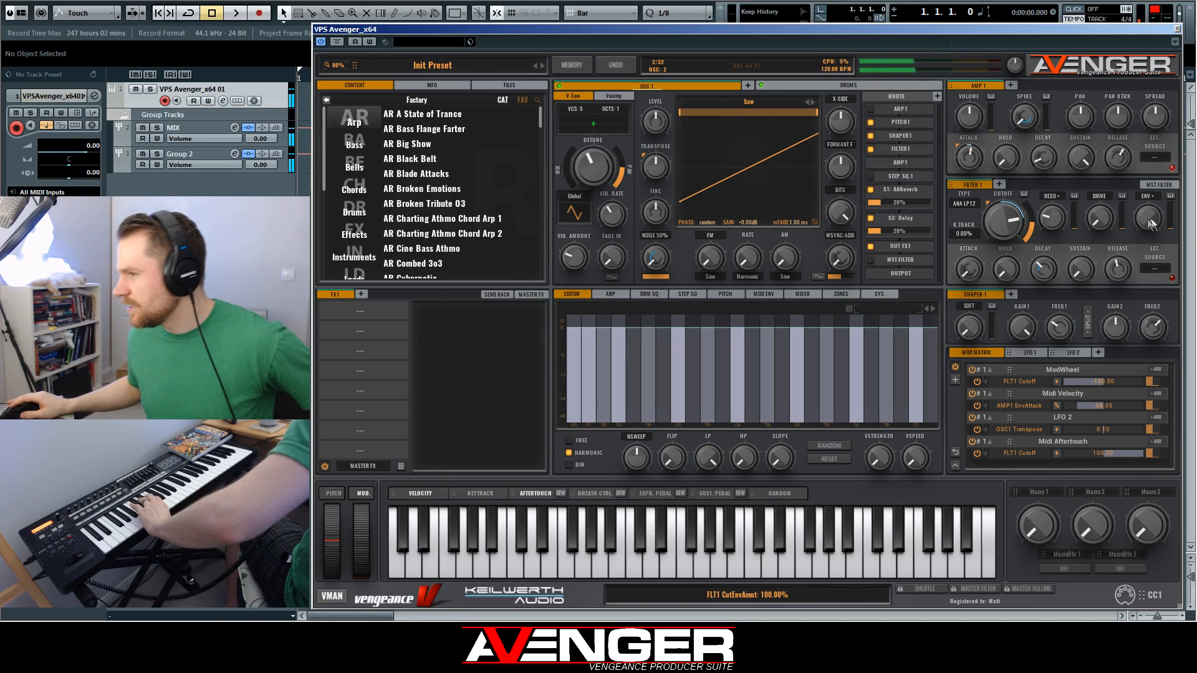
drag(1148, 218, 1150, 246)
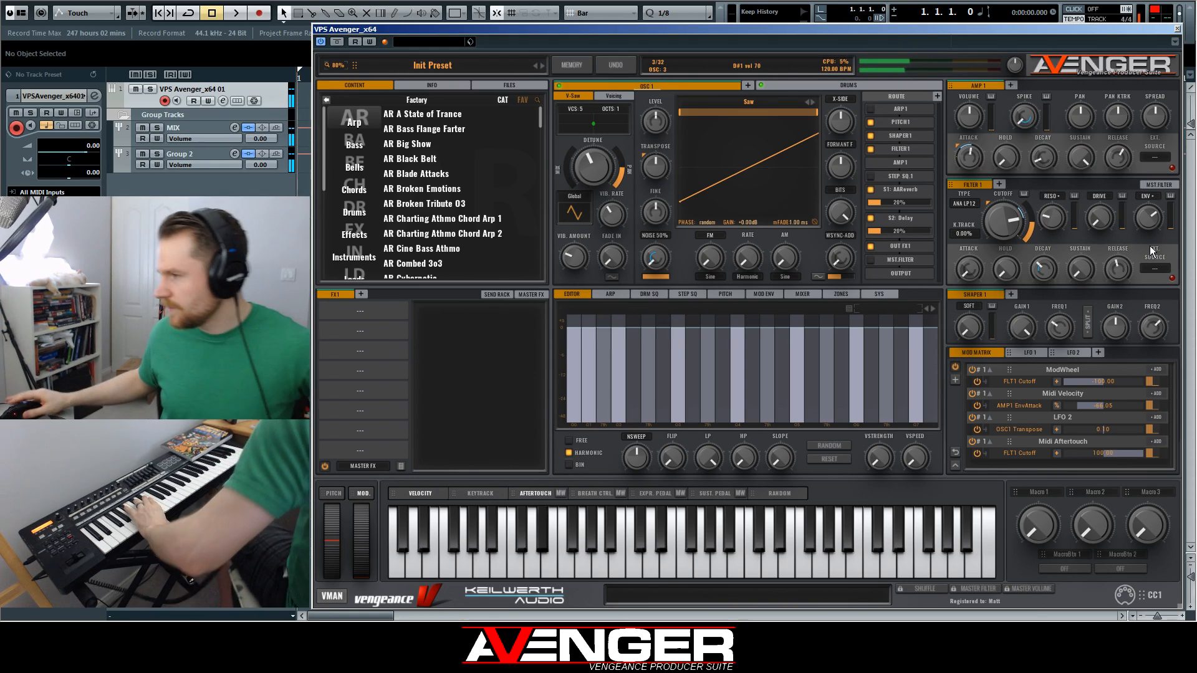
drag(1053, 221, 1057, 234)
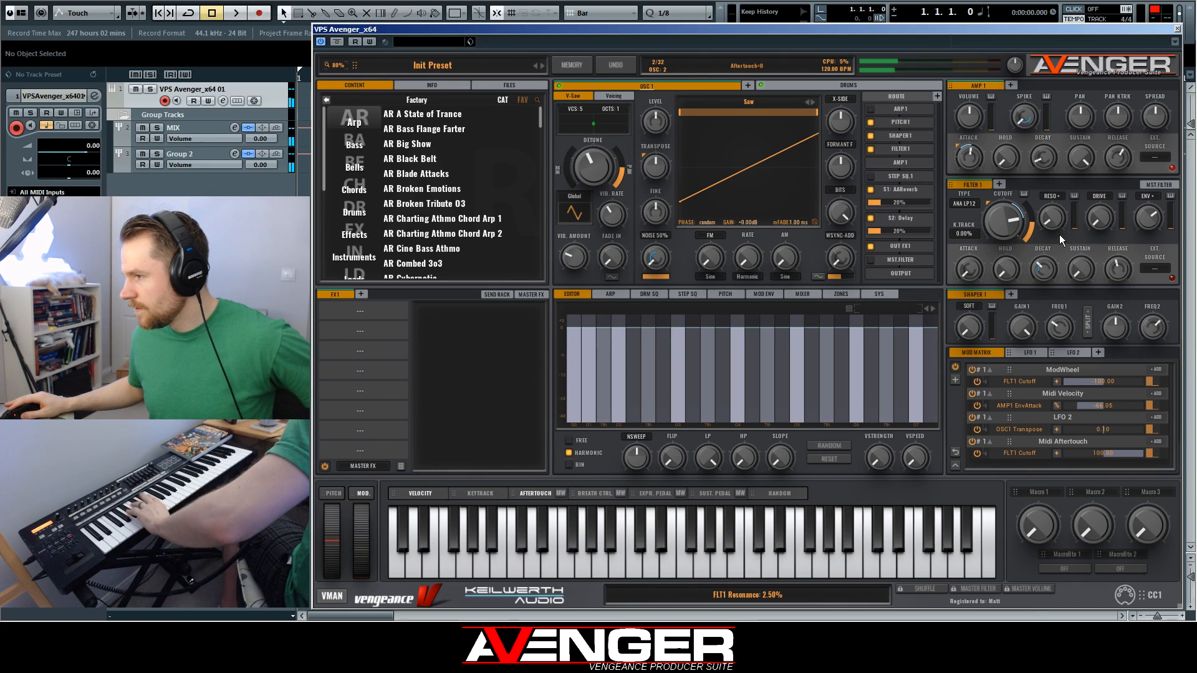
Change filter 1's type to the NEX LP24 low-pass
click(964, 203)
mouse_move(974, 216)
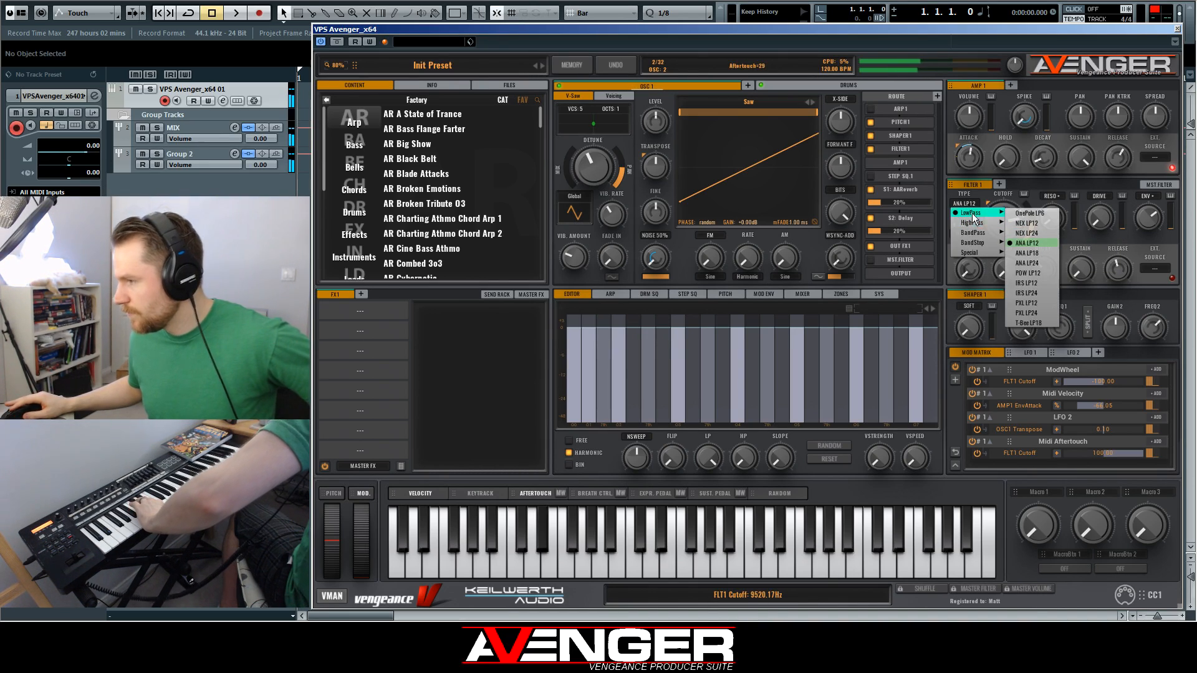
click(1035, 233)
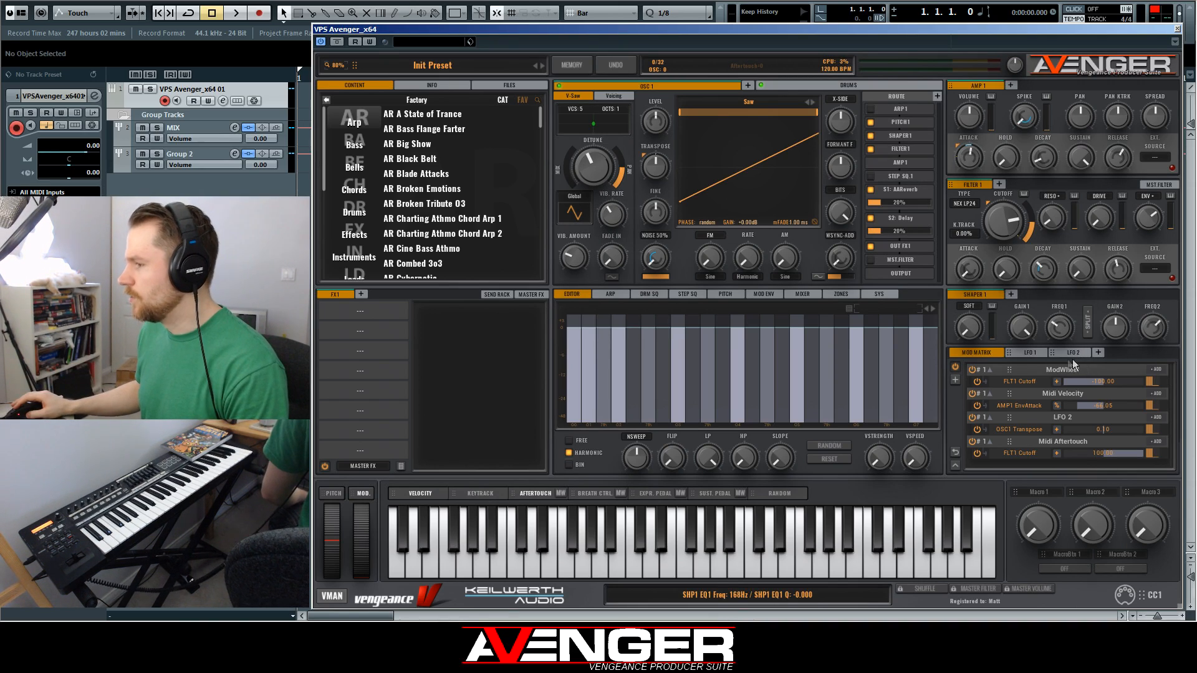
Add LFO 1 as a mod matrix source and assign it to oscillator 1's transpose
click(1030, 352)
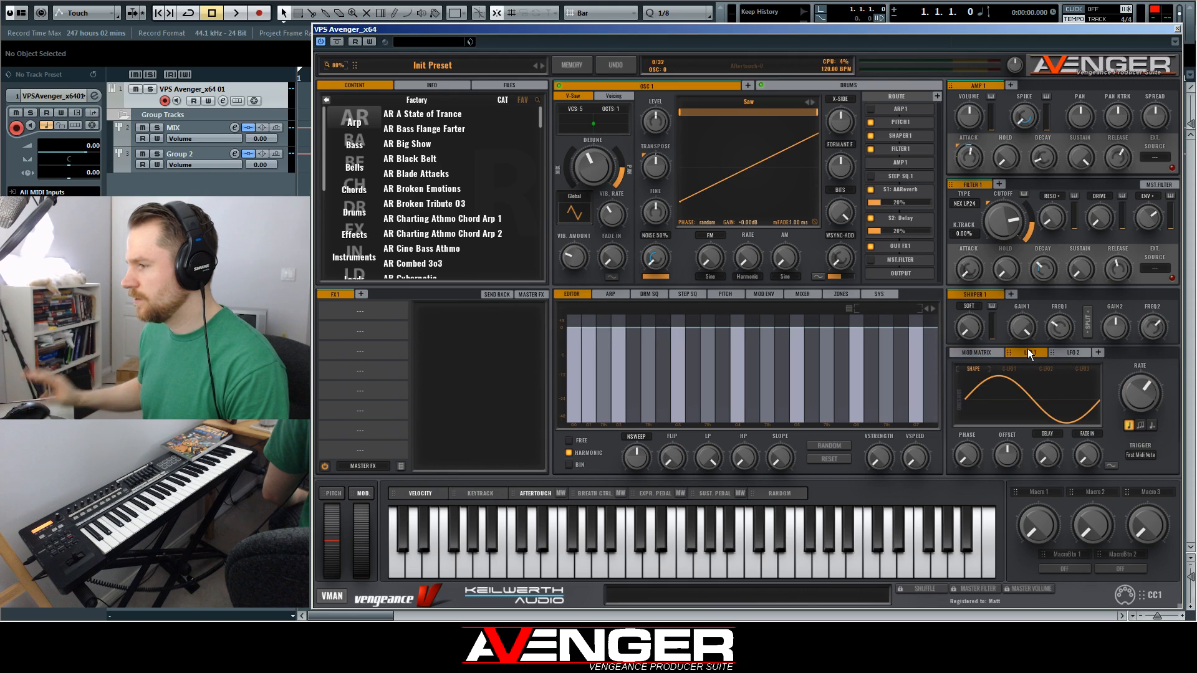
click(967, 354)
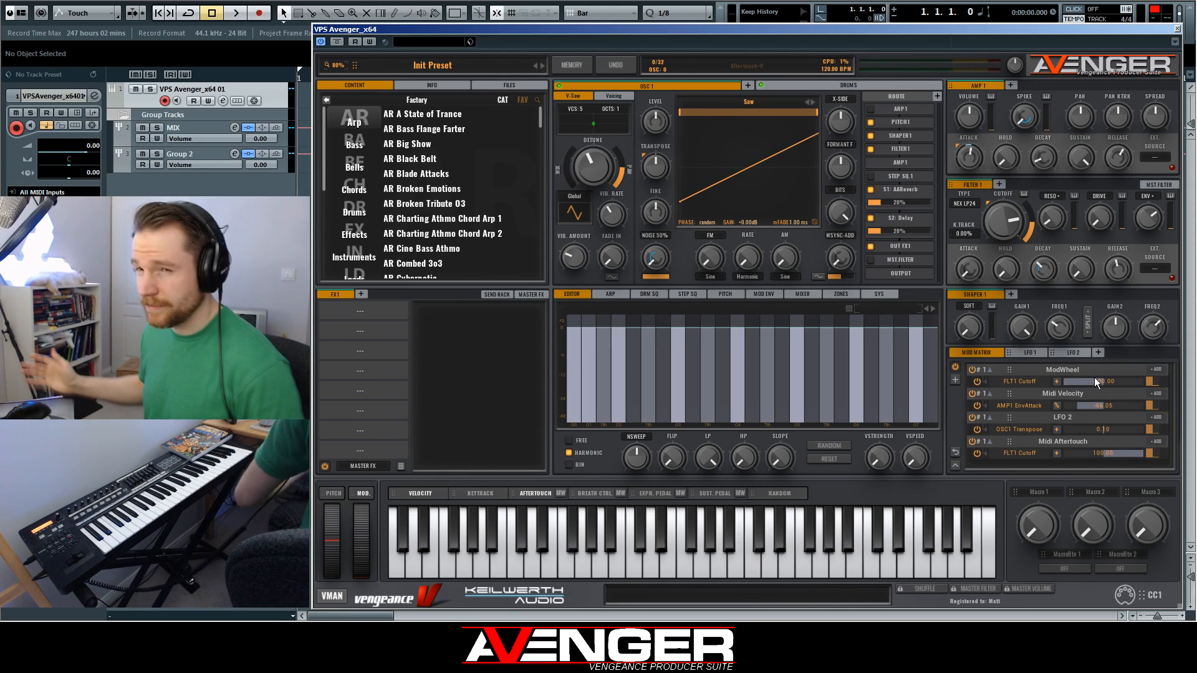
click(956, 379)
click(1042, 449)
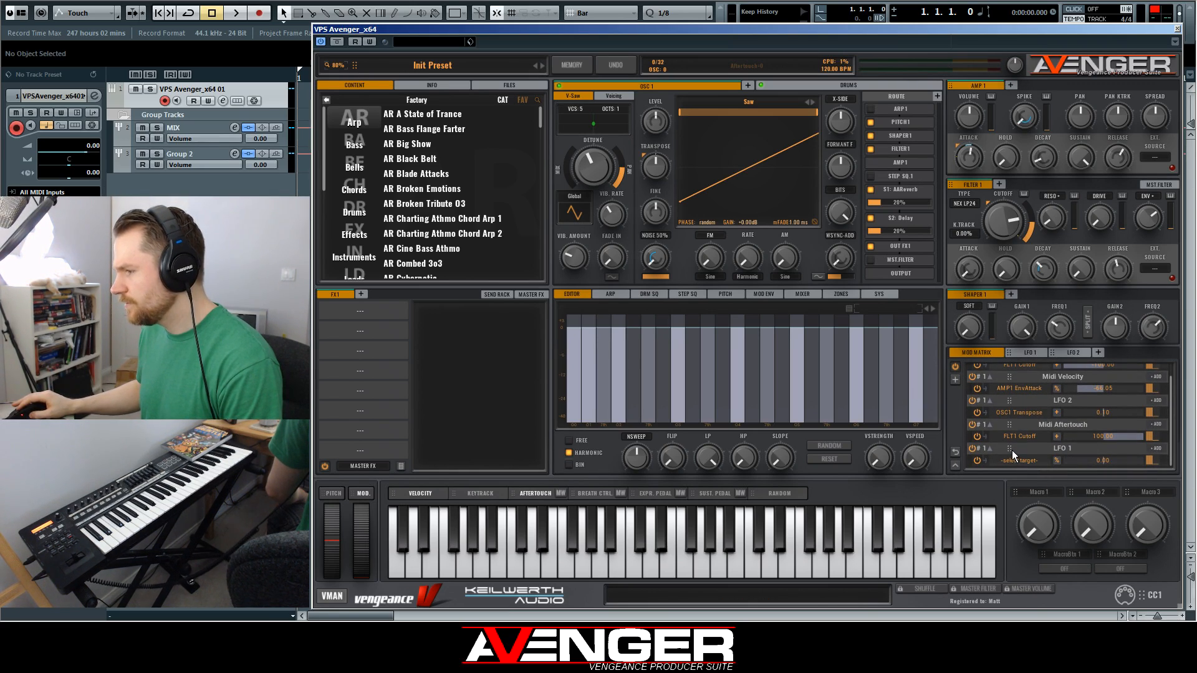
drag(1011, 450, 662, 169)
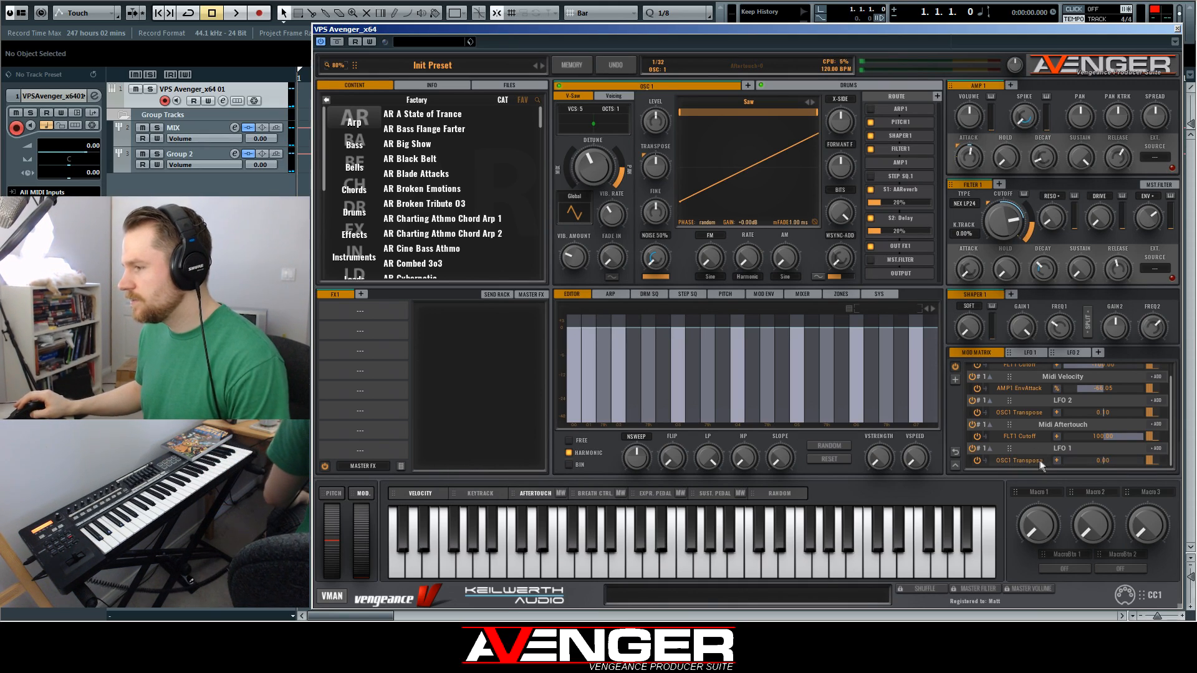
Set LFO 1's transpose modulation amount to about 37 and switch LFO 1's rate to the middle note-value option
drag(1104, 461, 1119, 461)
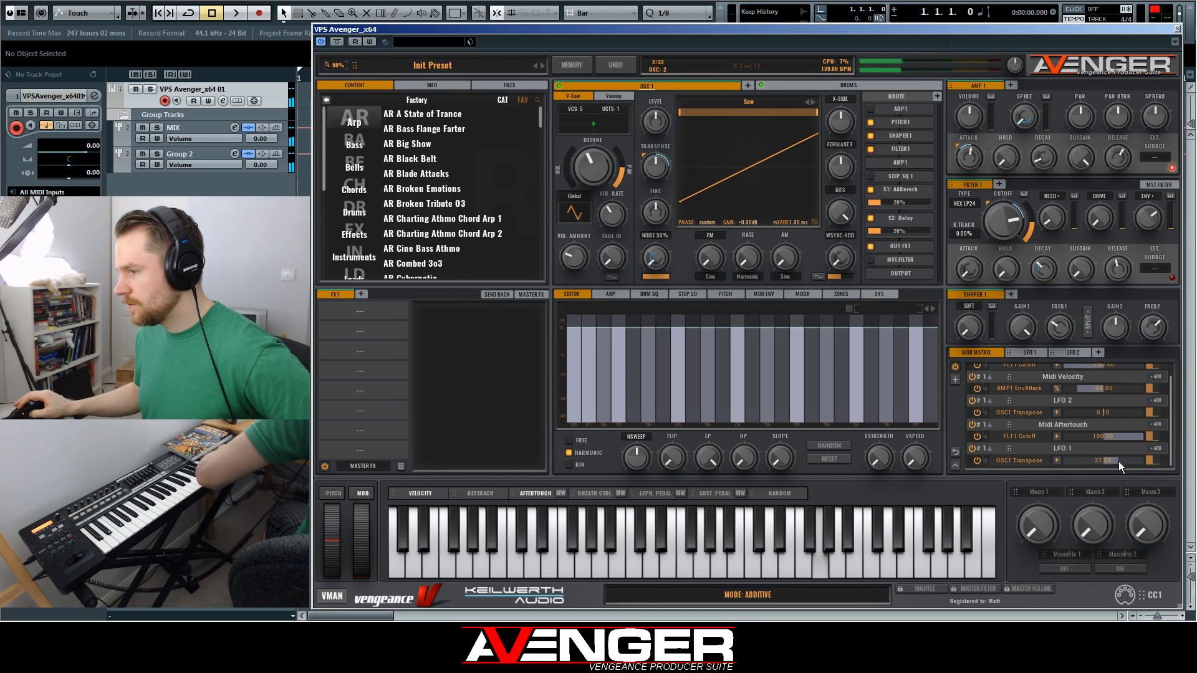
click(1026, 351)
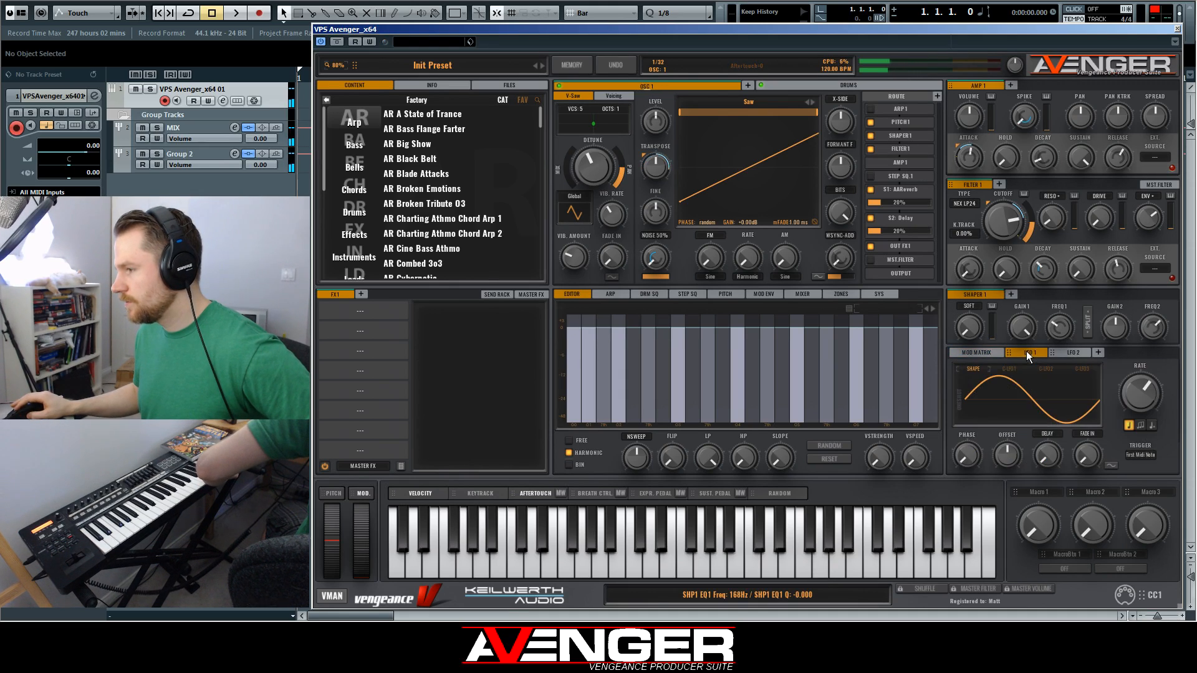
click(1141, 426)
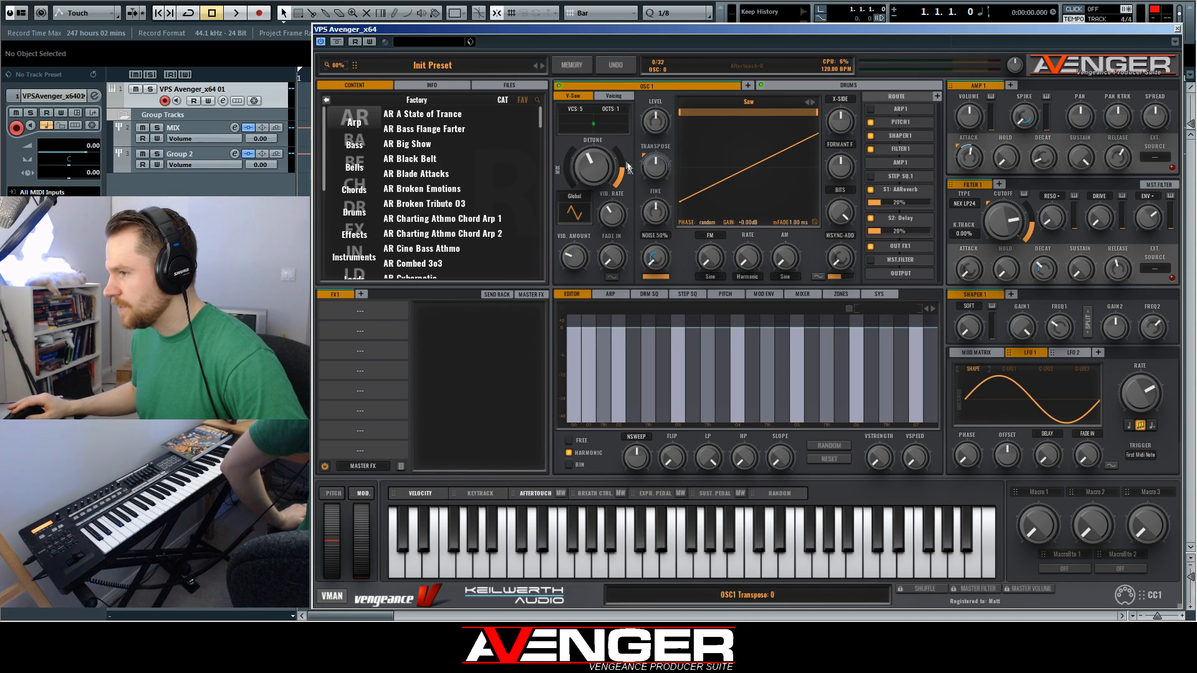
Set LFO 1's modulation amount for OSC1 Transpose to 0 in the mod matrix
click(990, 352)
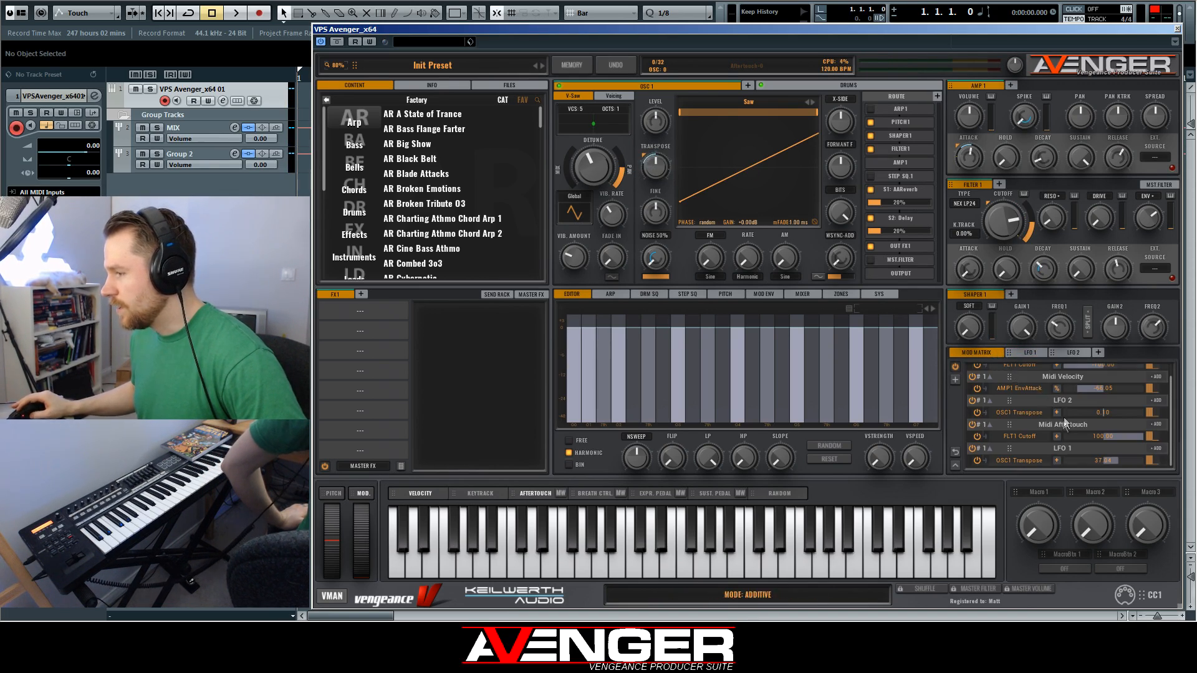
double_click(1113, 461)
text(0)
key(Return)
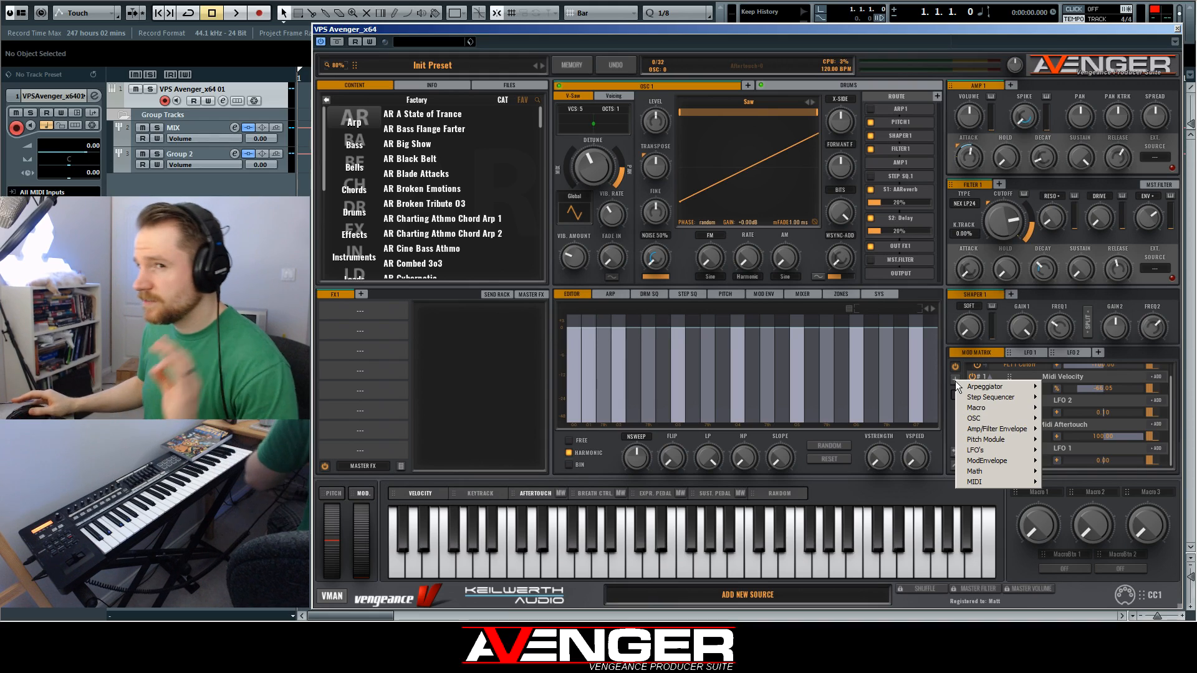
mouse_move(1005, 478)
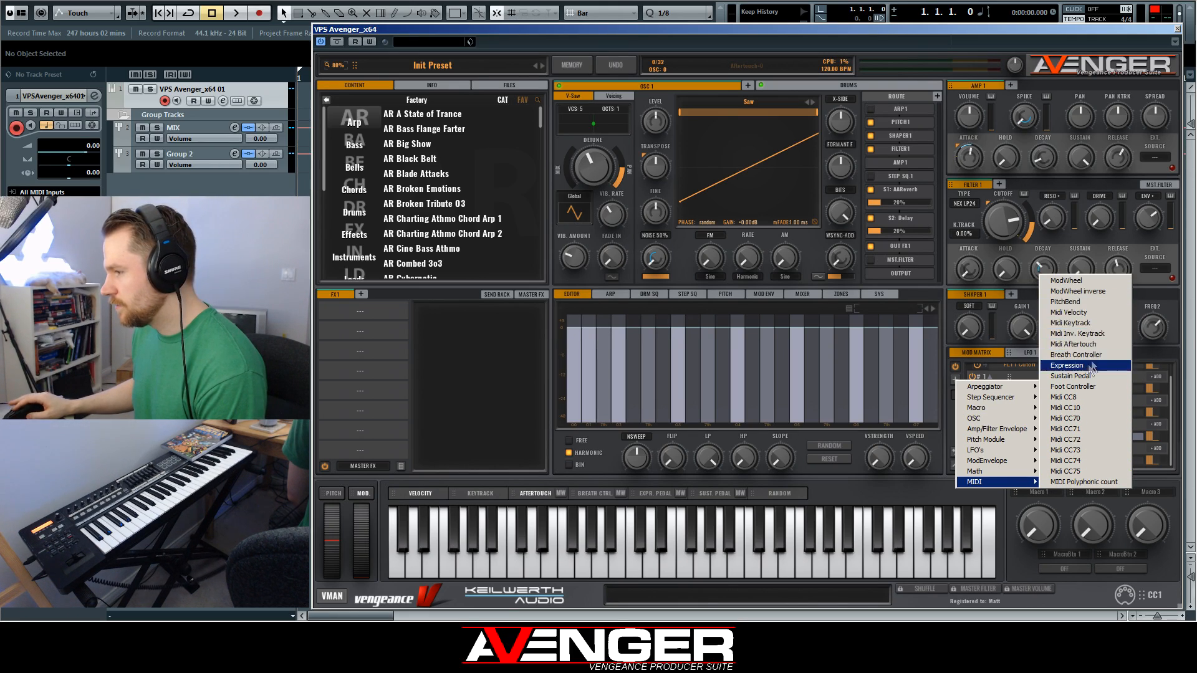
click(1174, 428)
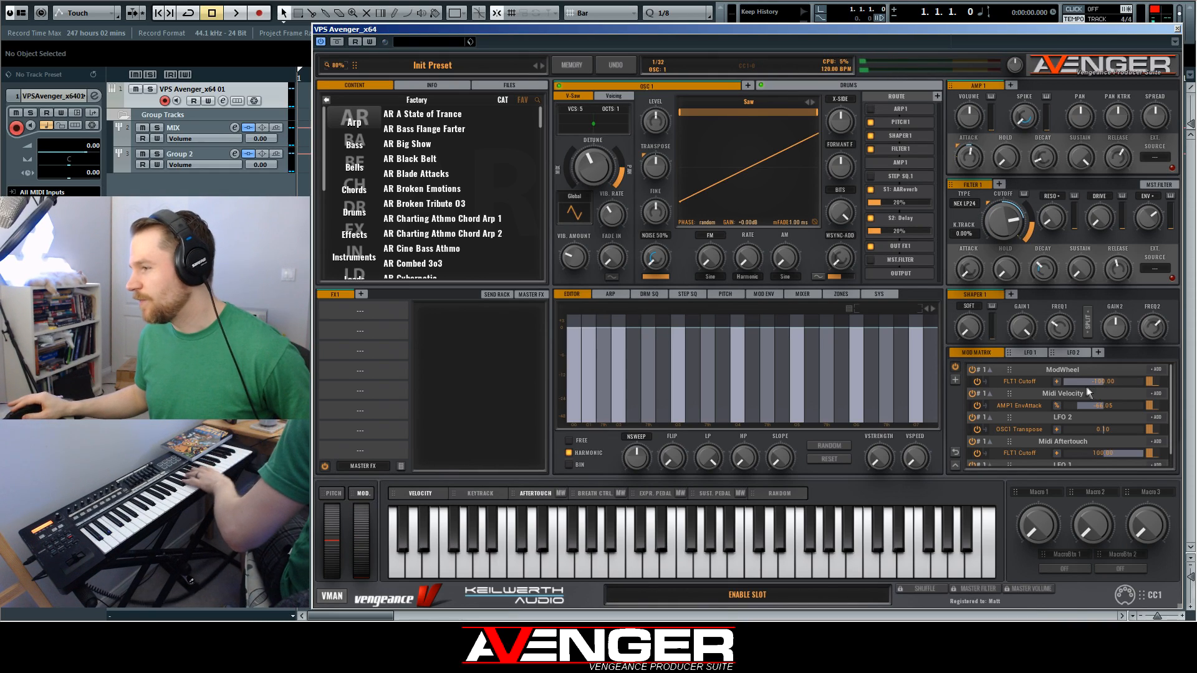
Try the ModWheel amount for FLT1 Cutoff at 100, and return it to -100
drag(1067, 383, 1106, 382)
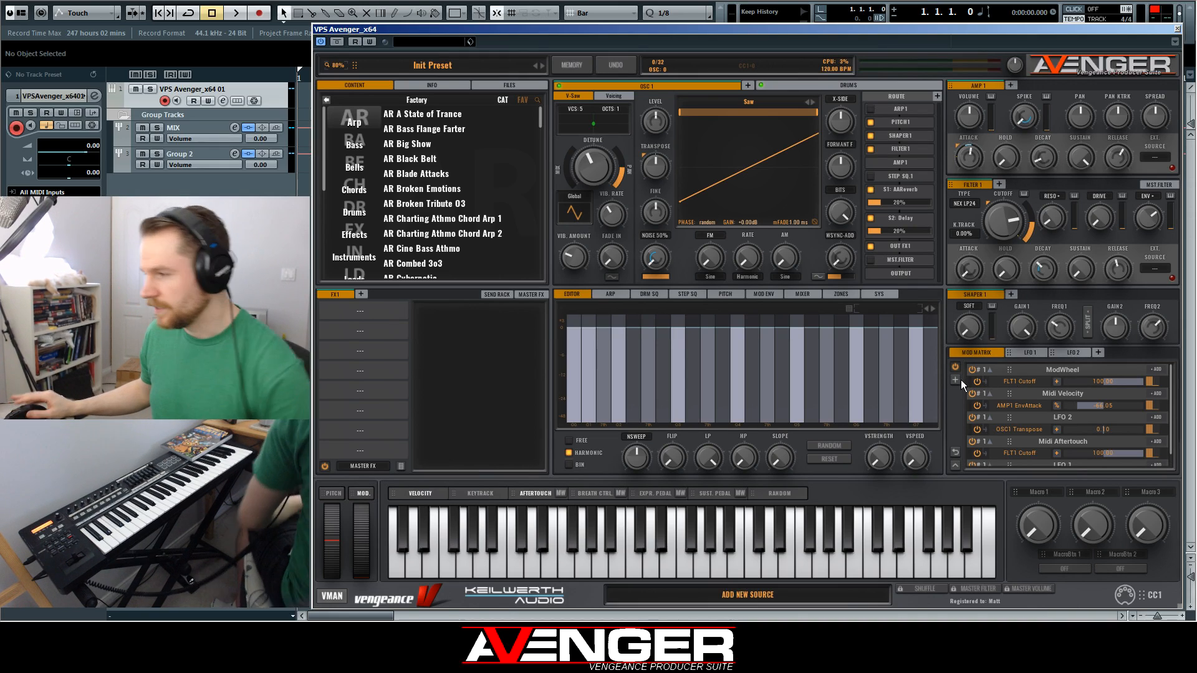
drag(1138, 377, 805, 376)
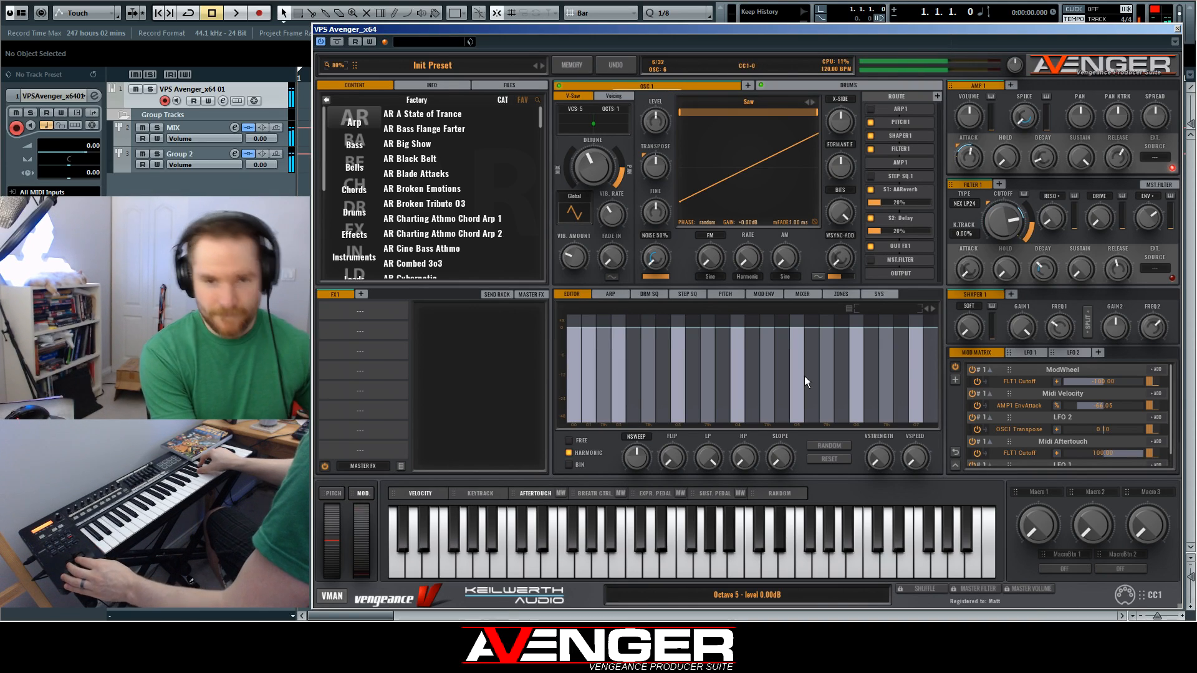
Disable the ModWheel's FLT1 Cutoff slot and add the LFO 1 to OSC1 Transpose matrix slot as its target with amount 100
click(978, 381)
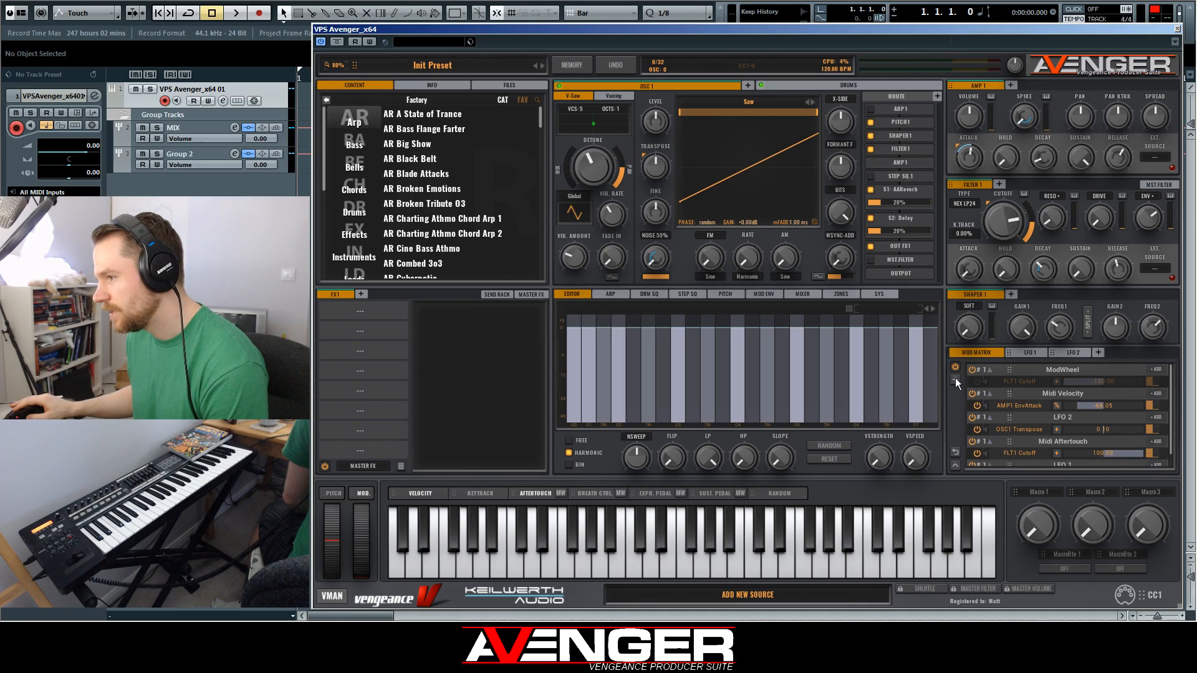
click(1158, 368)
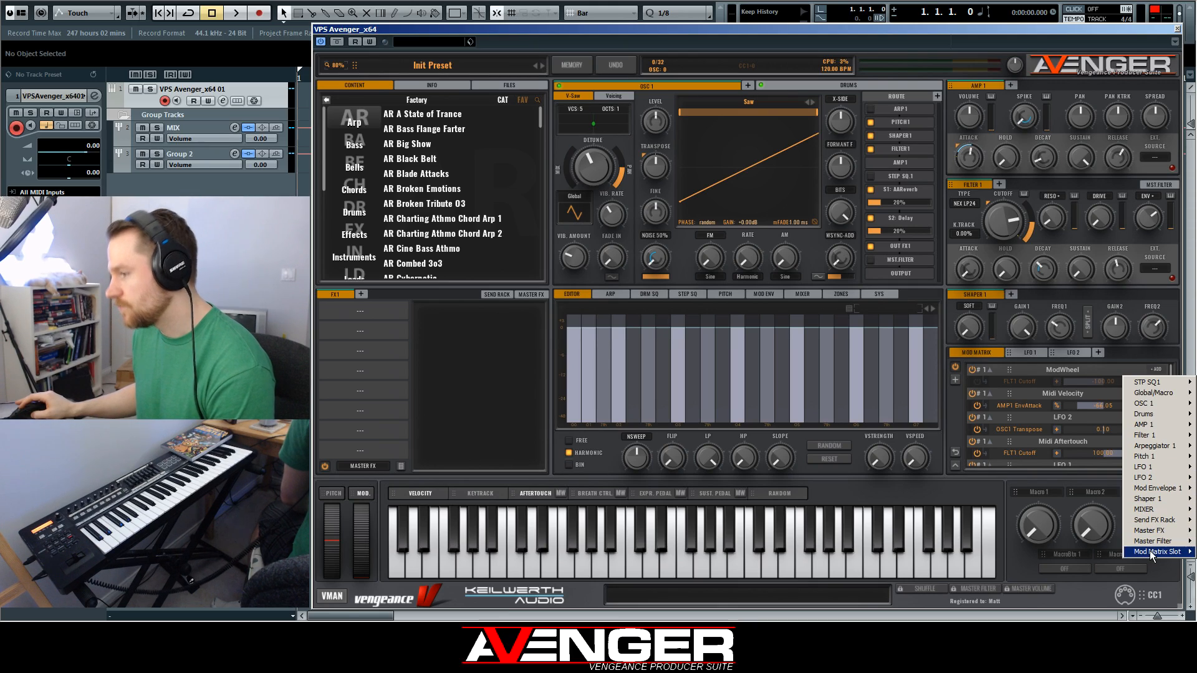
mouse_move(1150, 552)
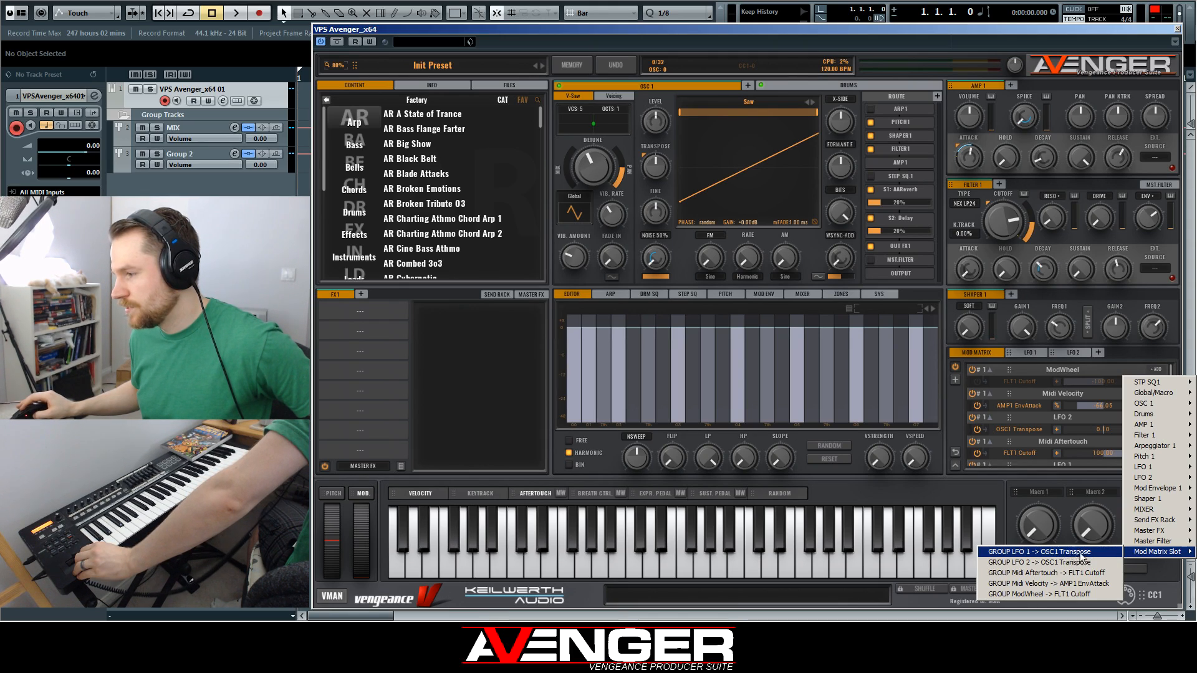
click(1055, 557)
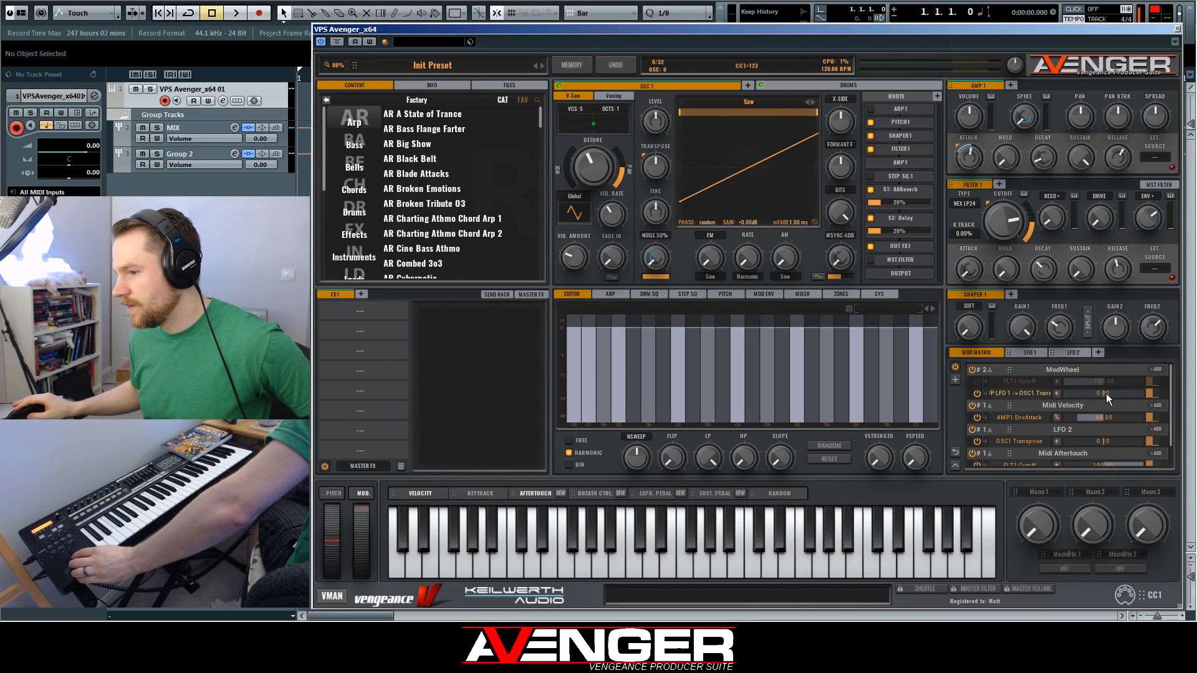
drag(1106, 394, 1172, 404)
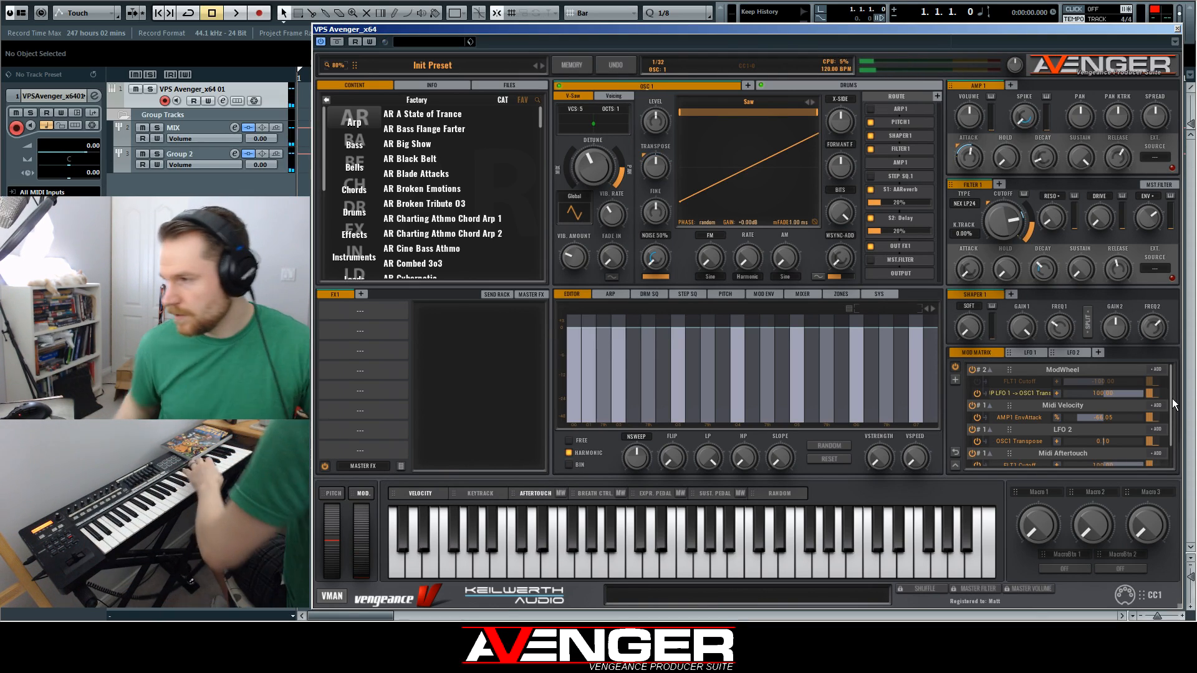
Set the ModWheel's amount for LFO 1's OSC1 Transpose modulation to 1, and raise it to about 2
double_click(1124, 393)
text(1)
key(Return)
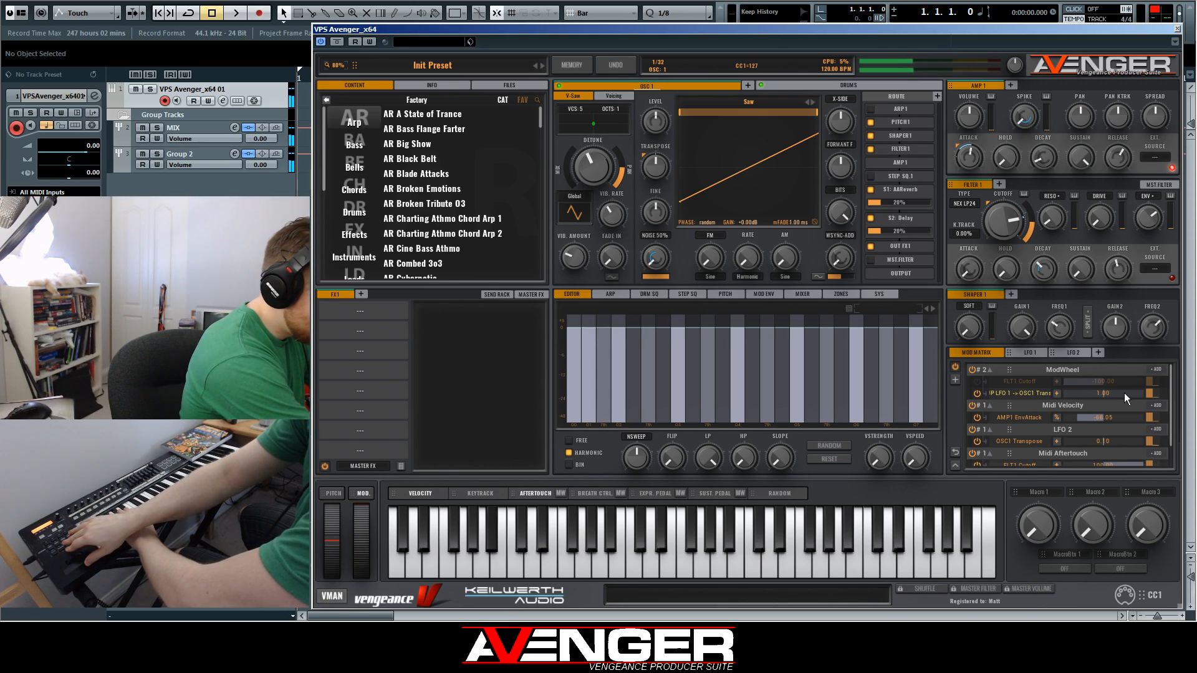
drag(1105, 395, 1104, 392)
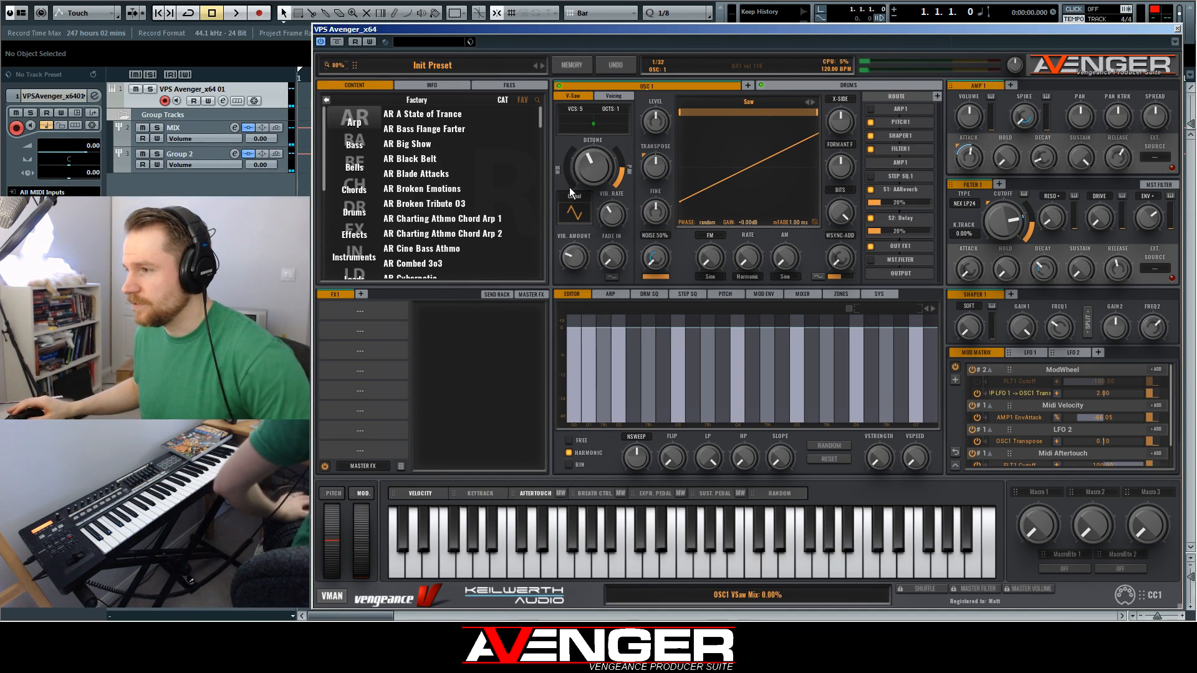
Raise OSC 1's V-Saw mix and vibrato fade-in, and set its vibrato mode to Independent
drag(571, 185, 572, 181)
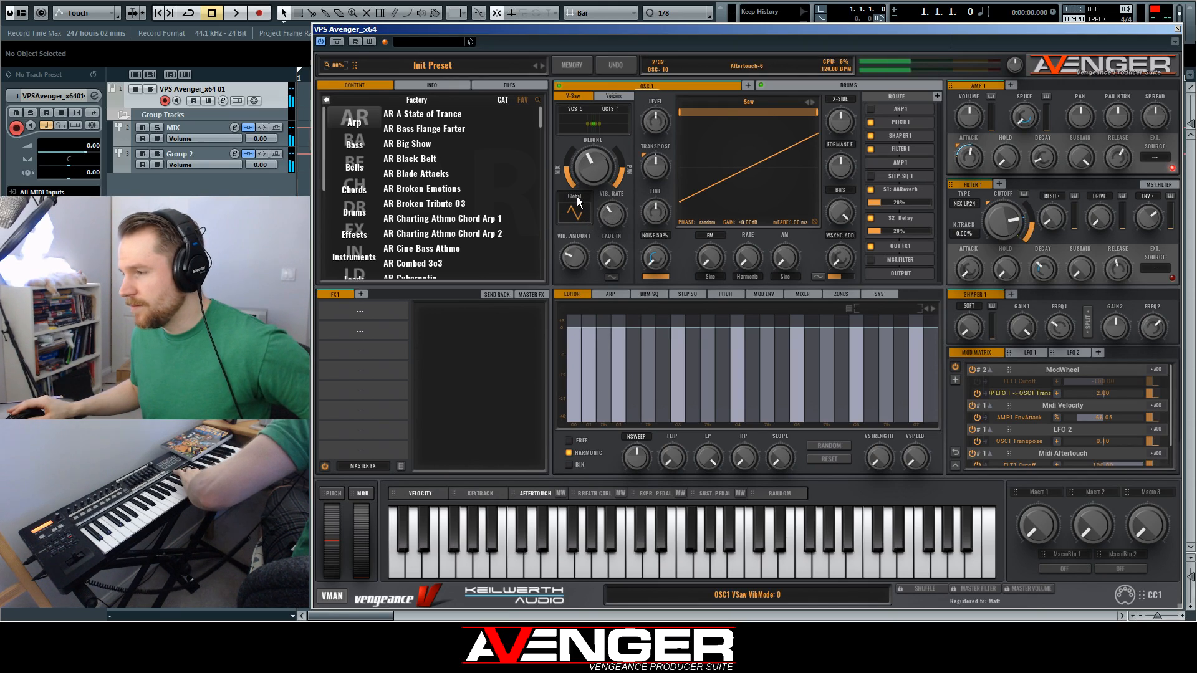
mouse_move(605, 254)
mouse_down()
mouse_move(603, 214)
mouse_move(608, 239)
mouse_up()
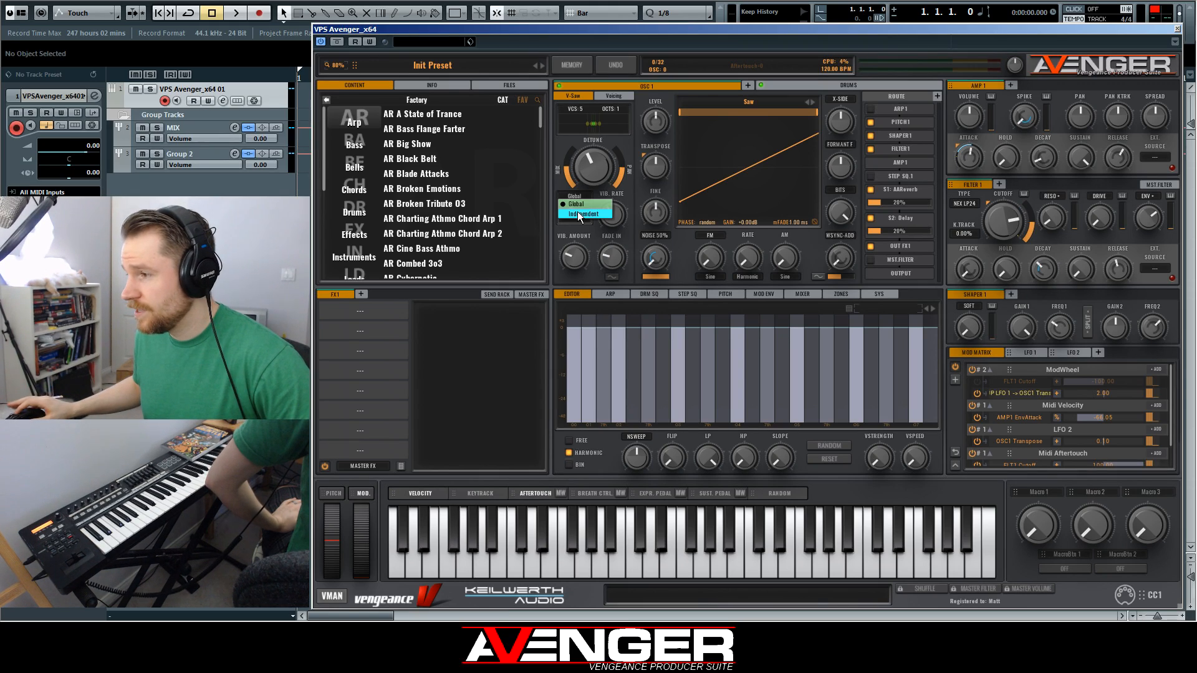
click(576, 204)
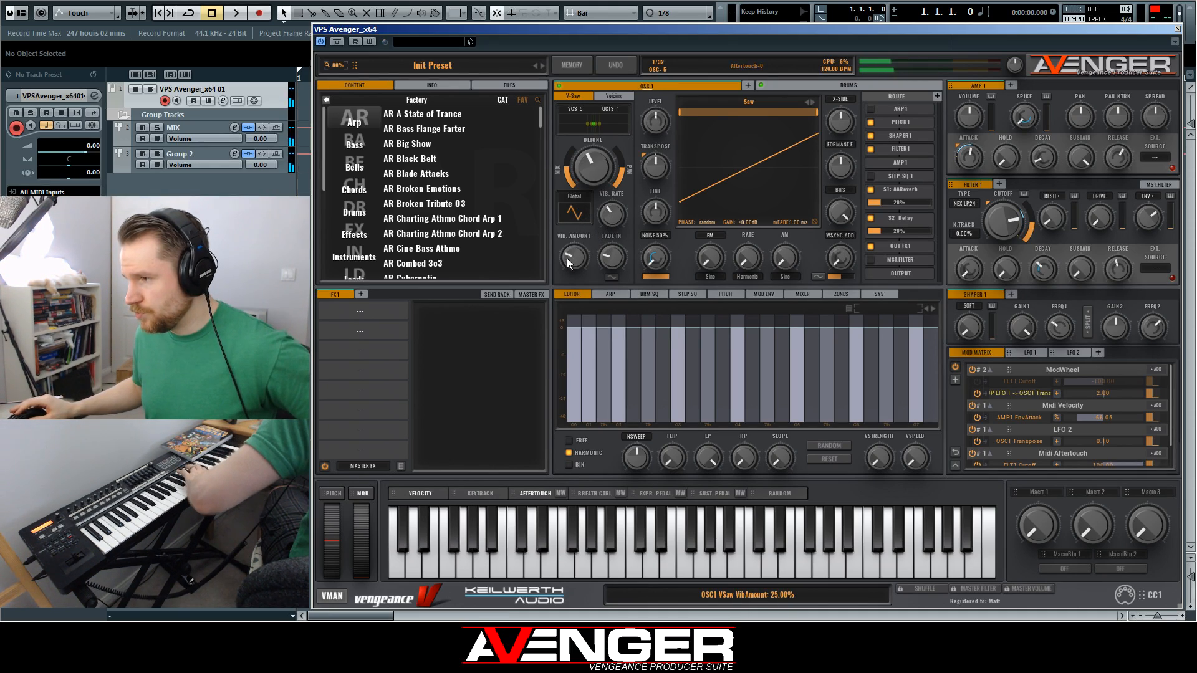
click(577, 199)
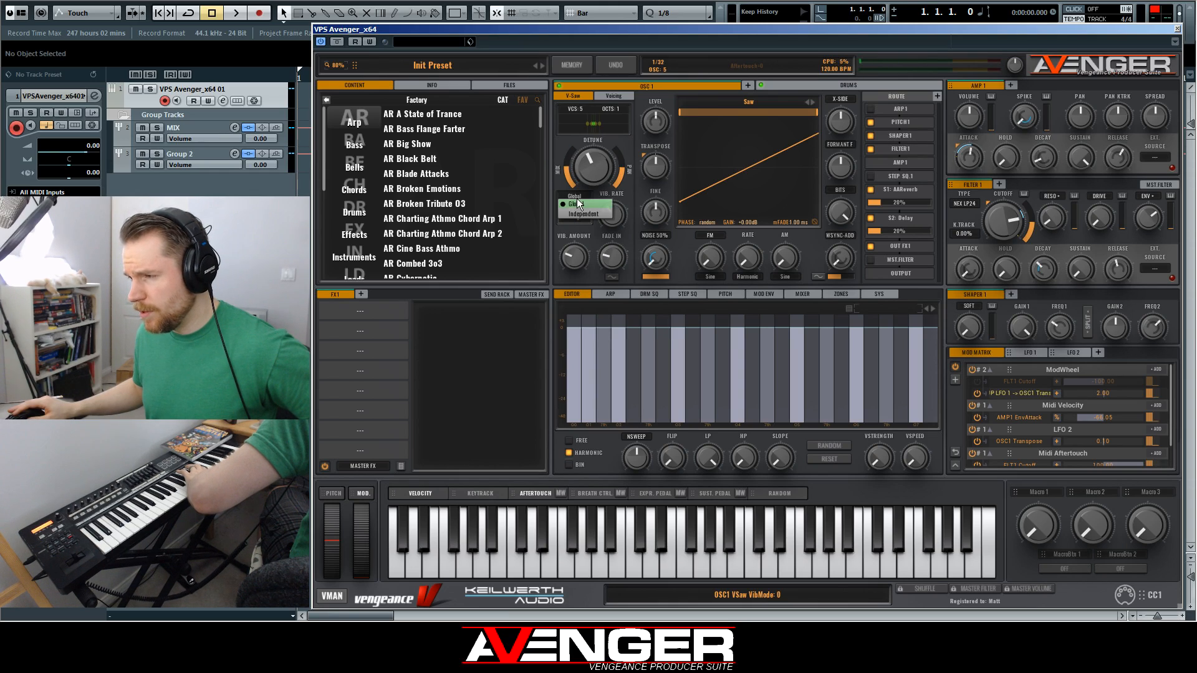
click(583, 213)
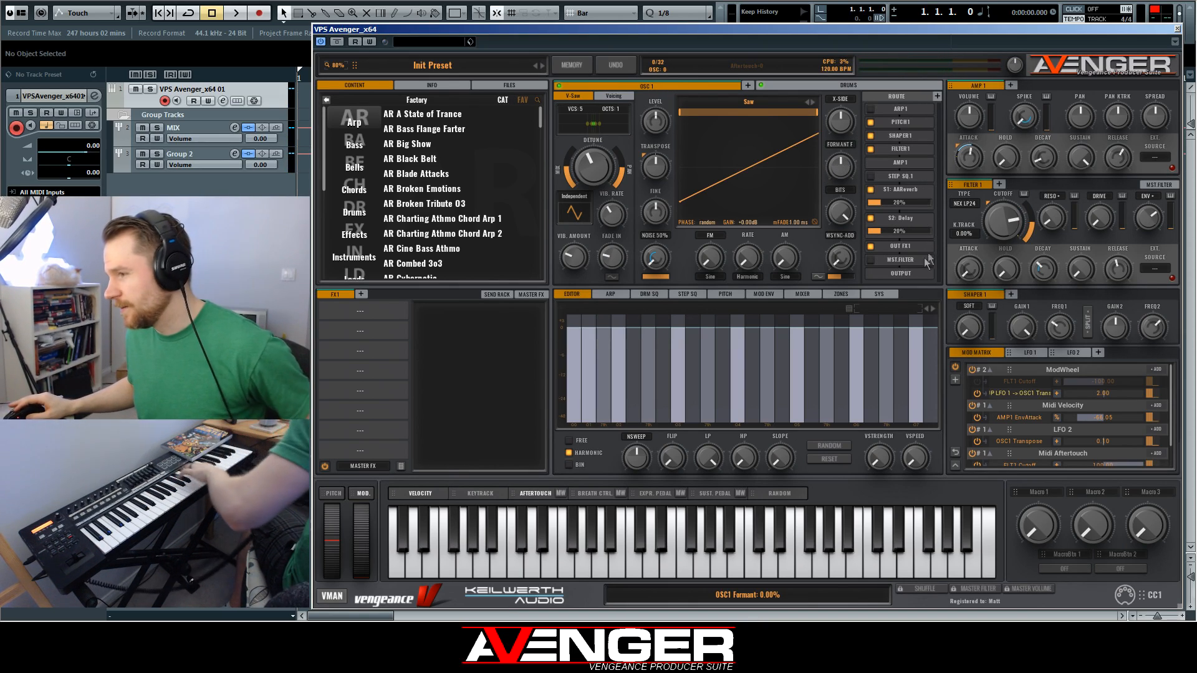
Look through the editor pages for pitch, arpeggiator, drum sequencer, step sequencer, mod envelope, mixer, zones and system settings
click(726, 294)
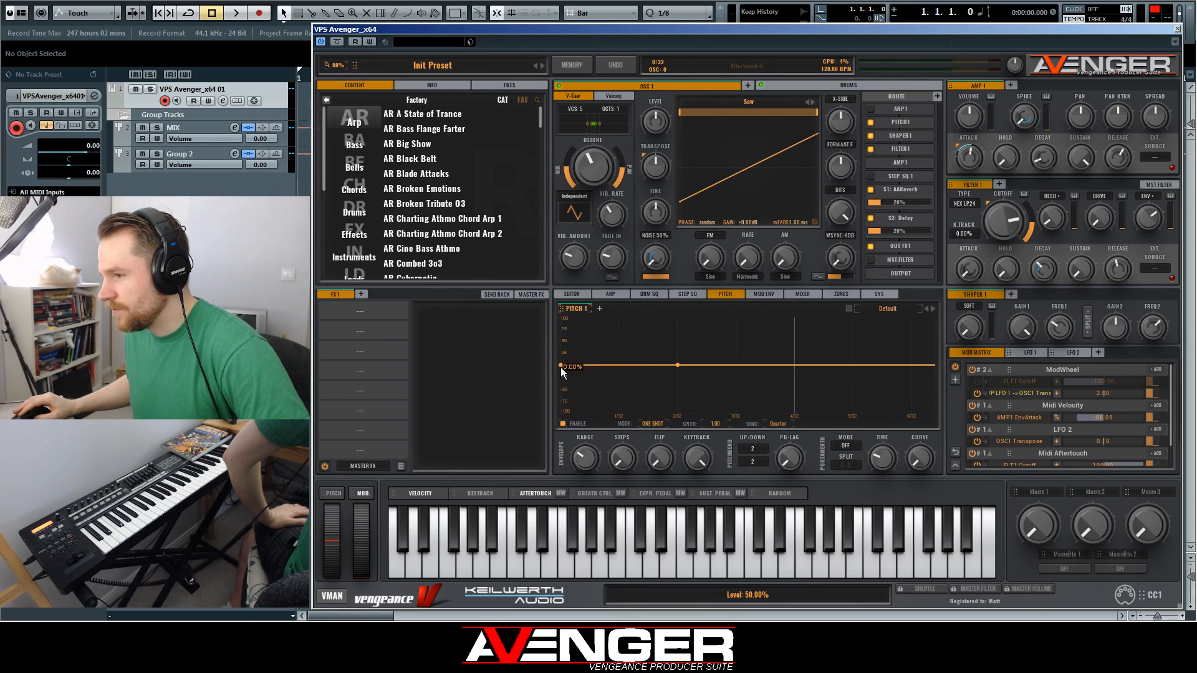
click(611, 293)
click(661, 290)
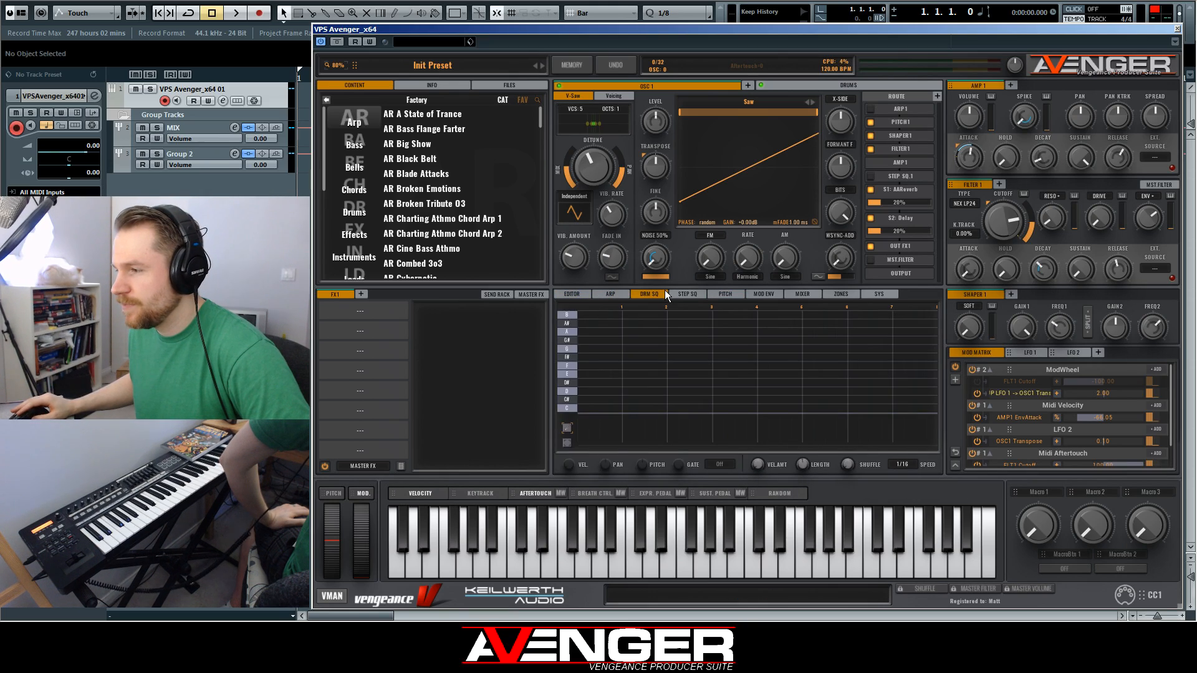
click(687, 290)
click(764, 291)
click(803, 293)
click(841, 295)
click(873, 294)
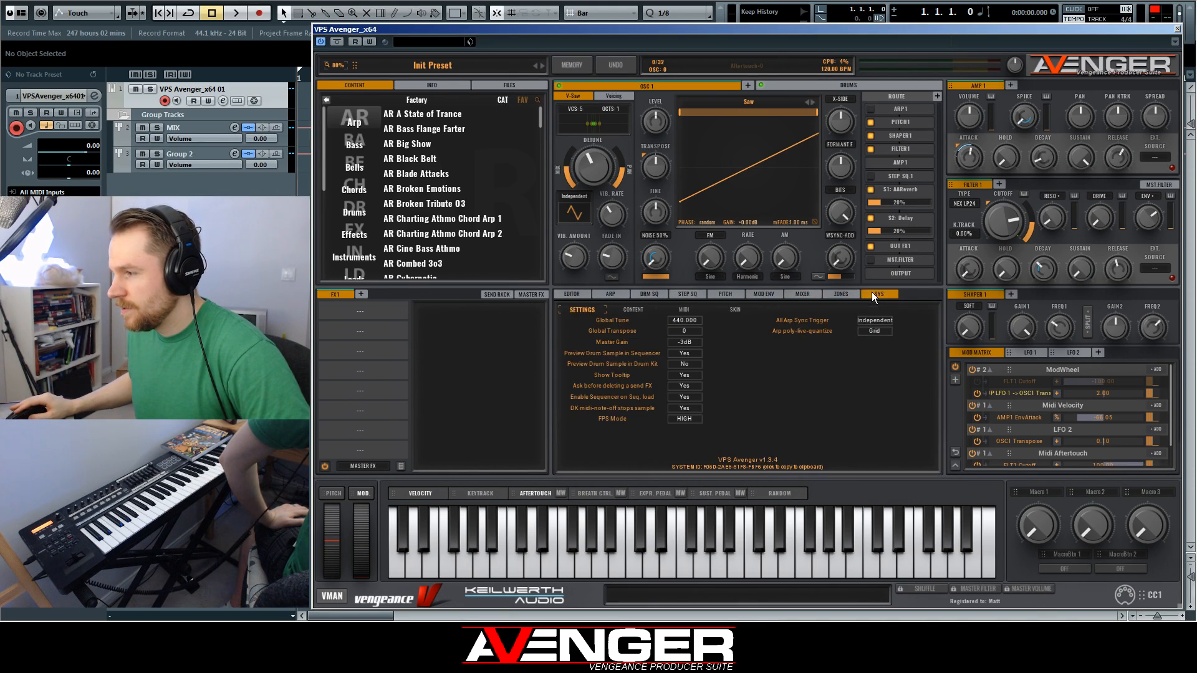
click(581, 293)
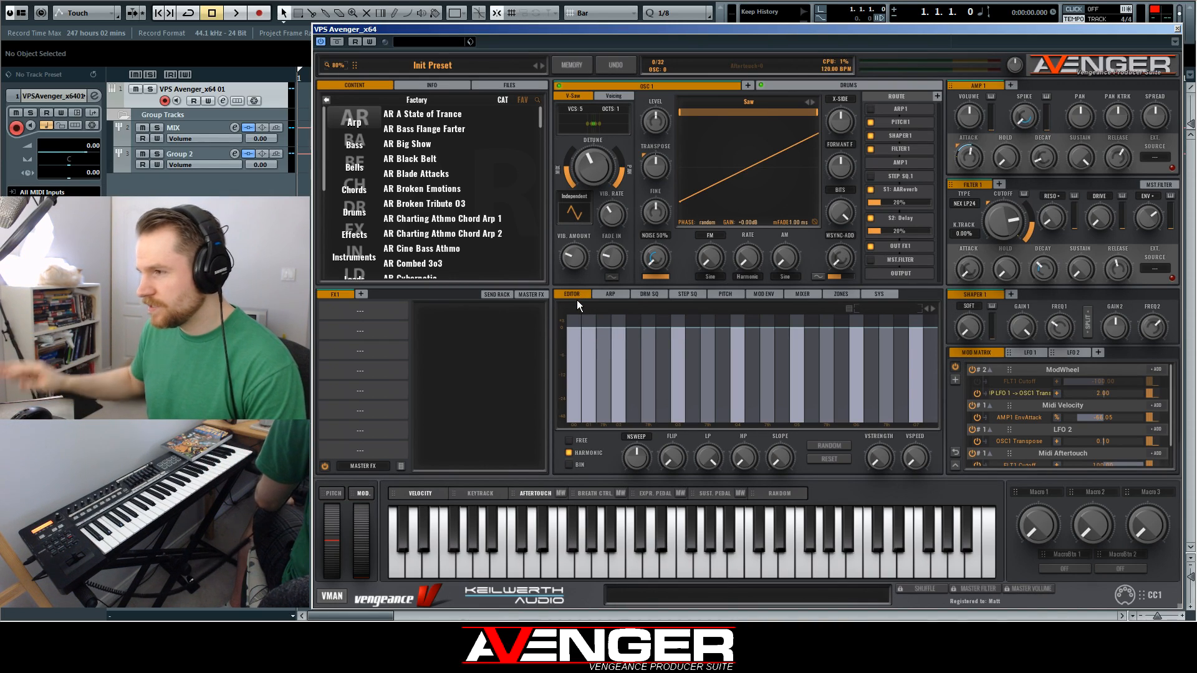
click(597, 295)
click(649, 295)
click(688, 294)
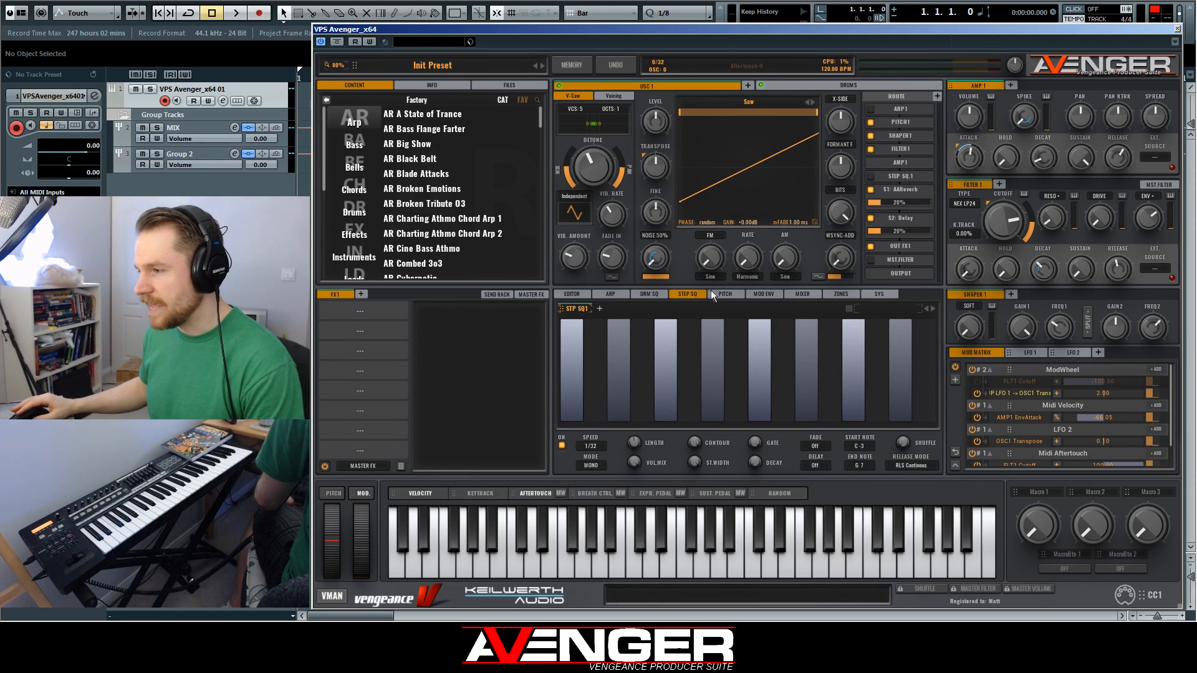
Shape the Pitch 1 envelope to start at its lowest level and rise to 50% level at 250 ms
click(735, 294)
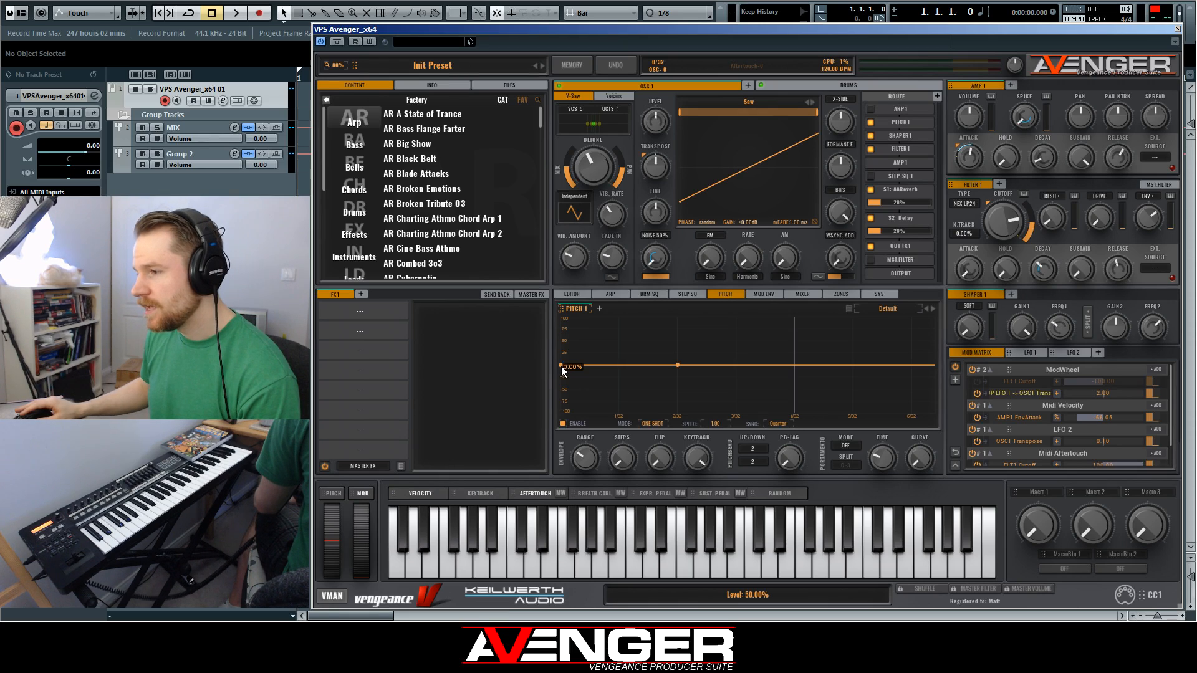
drag(561, 366, 558, 432)
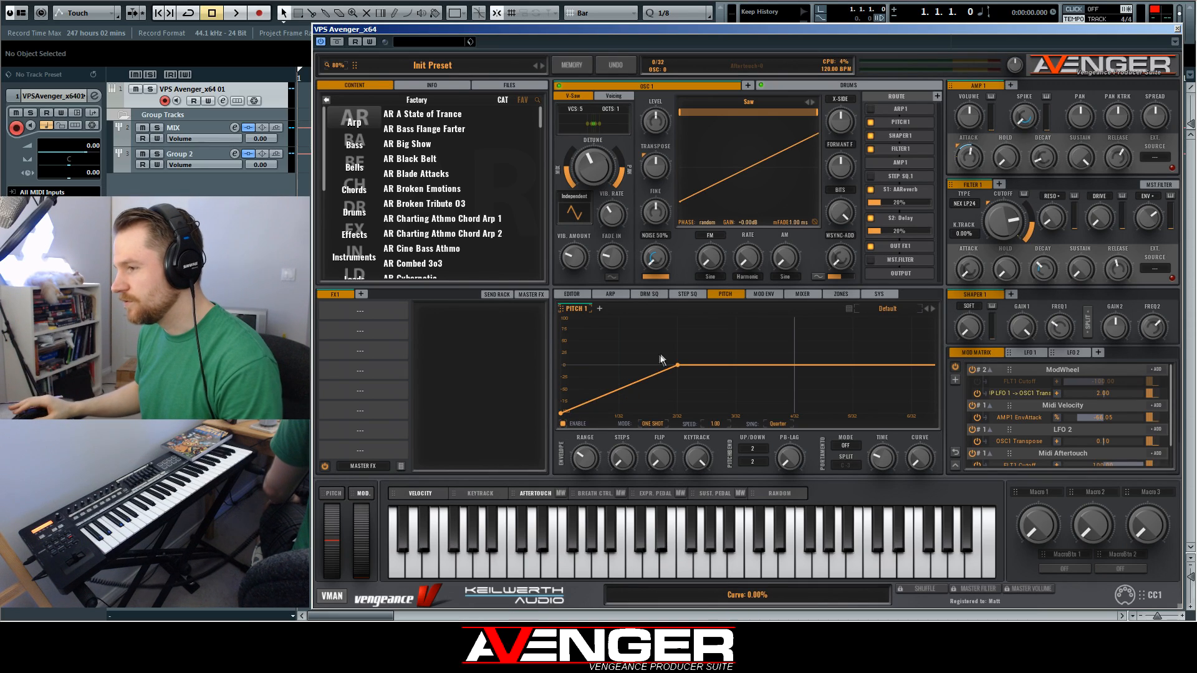
drag(678, 365, 797, 369)
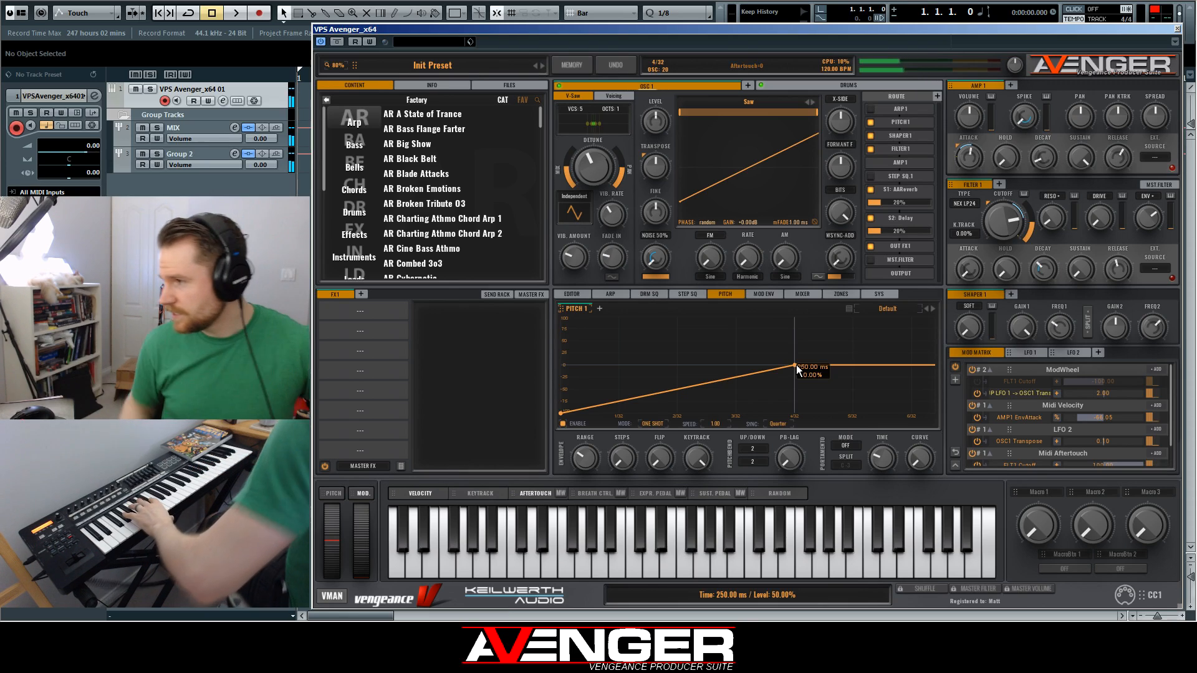
Set Filter 1 to type ANA LP12 with a cutoff of about 1766 Hz and 100% key tracking
drag(1007, 220, 1008, 241)
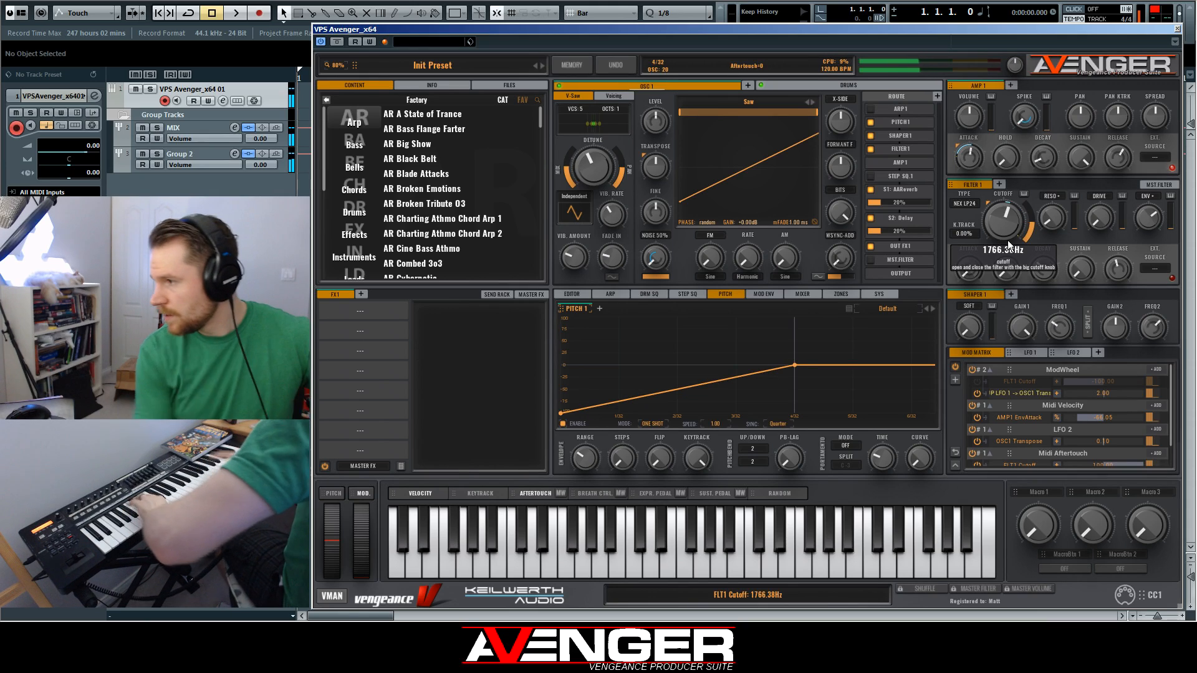
click(960, 204)
mouse_move(981, 218)
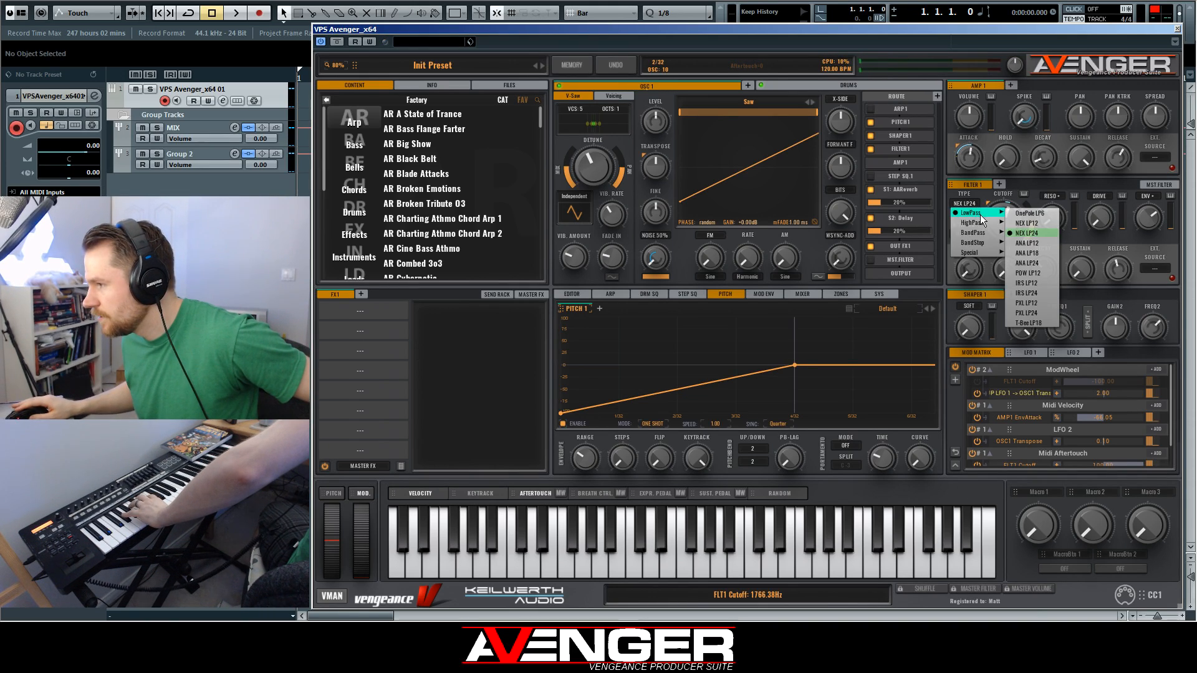
click(1039, 248)
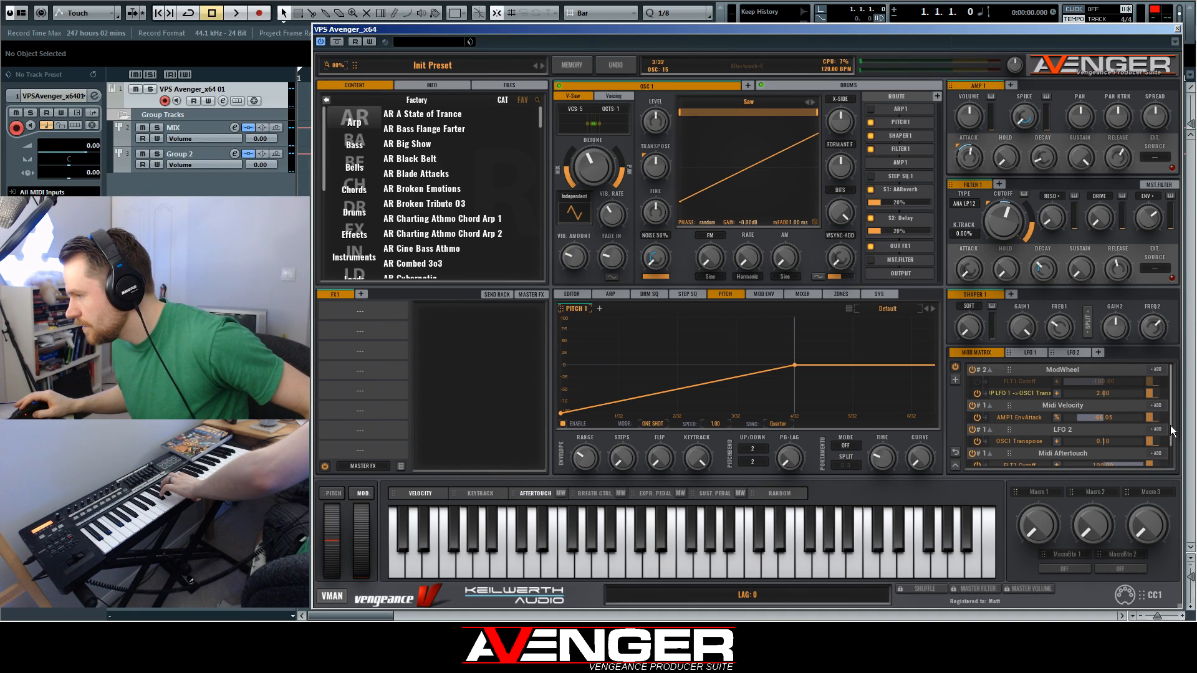
scroll(1176, 465, down, 2)
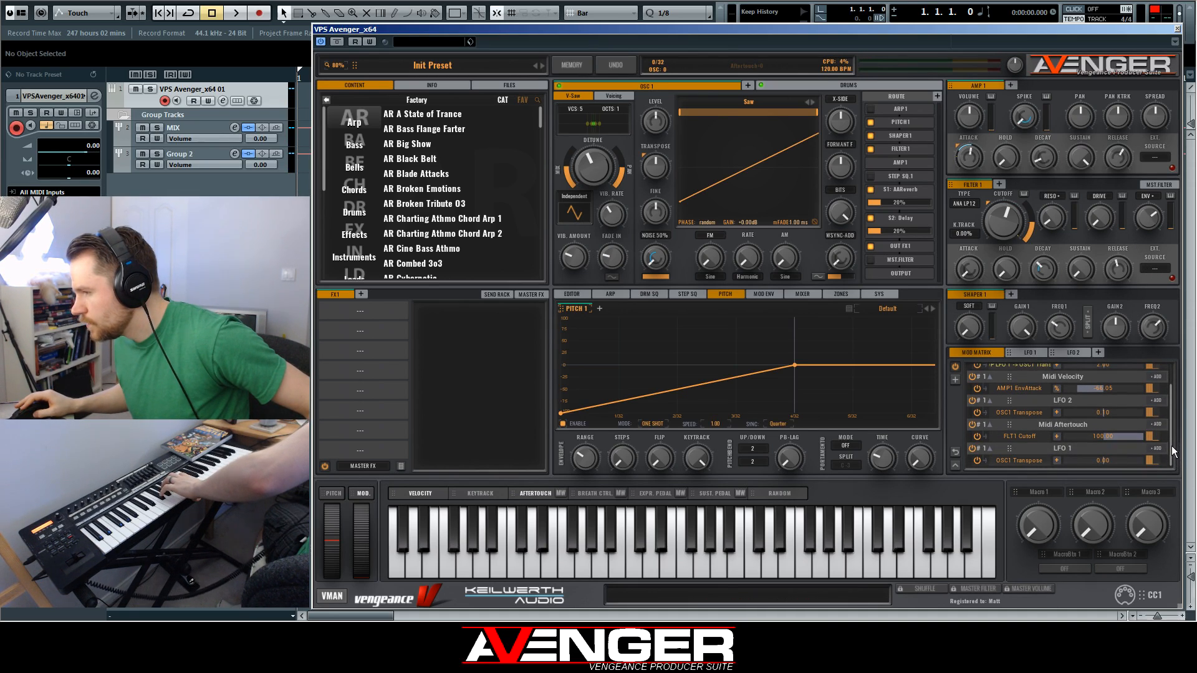
scroll(1173, 452, up, 2)
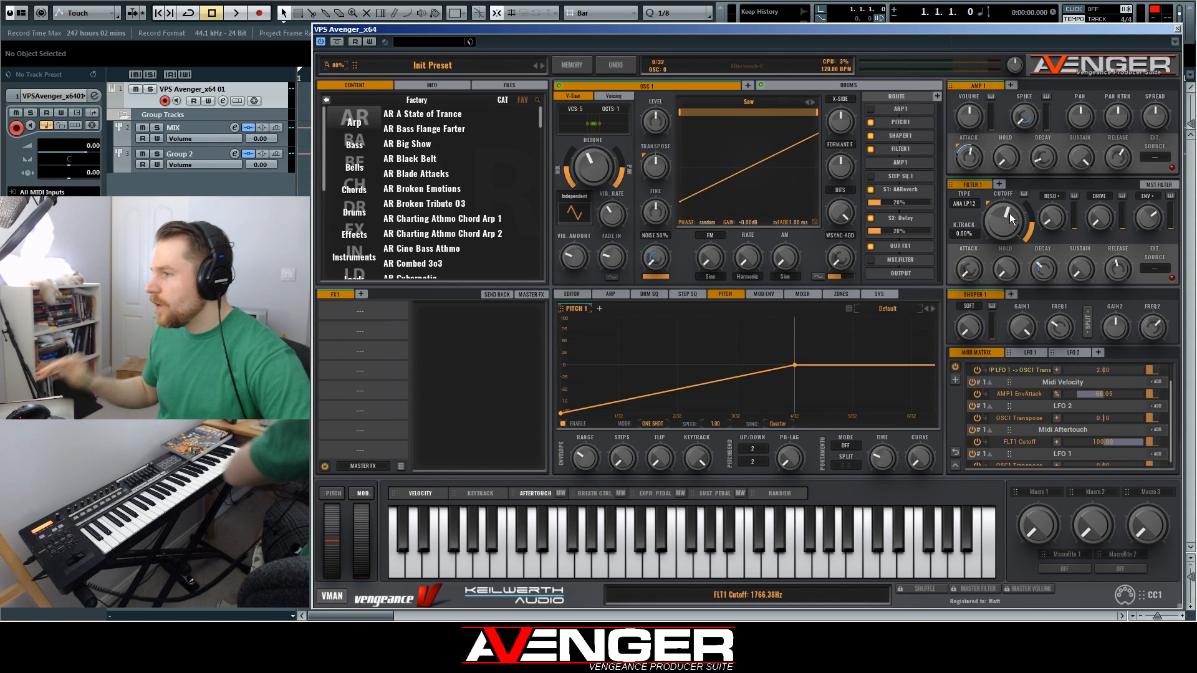
drag(967, 240, 965, 95)
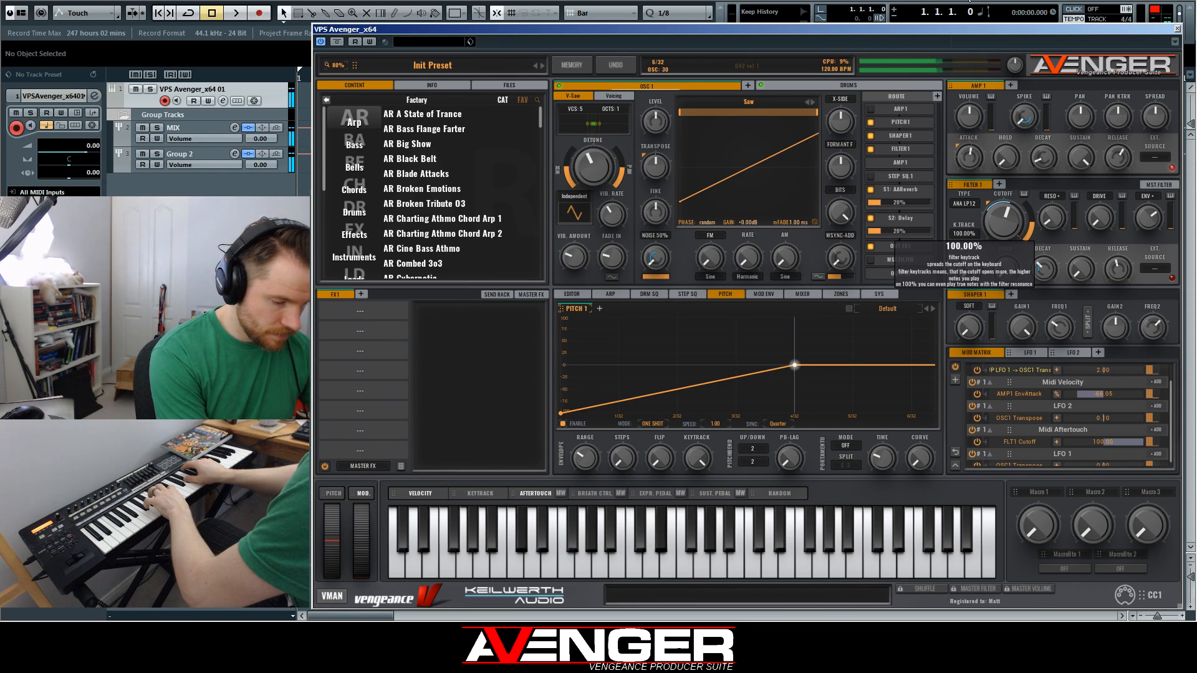
Shorten the Pitch 1 envelope's rise to about half its length and bend it into a curve
drag(795, 365, 619, 406)
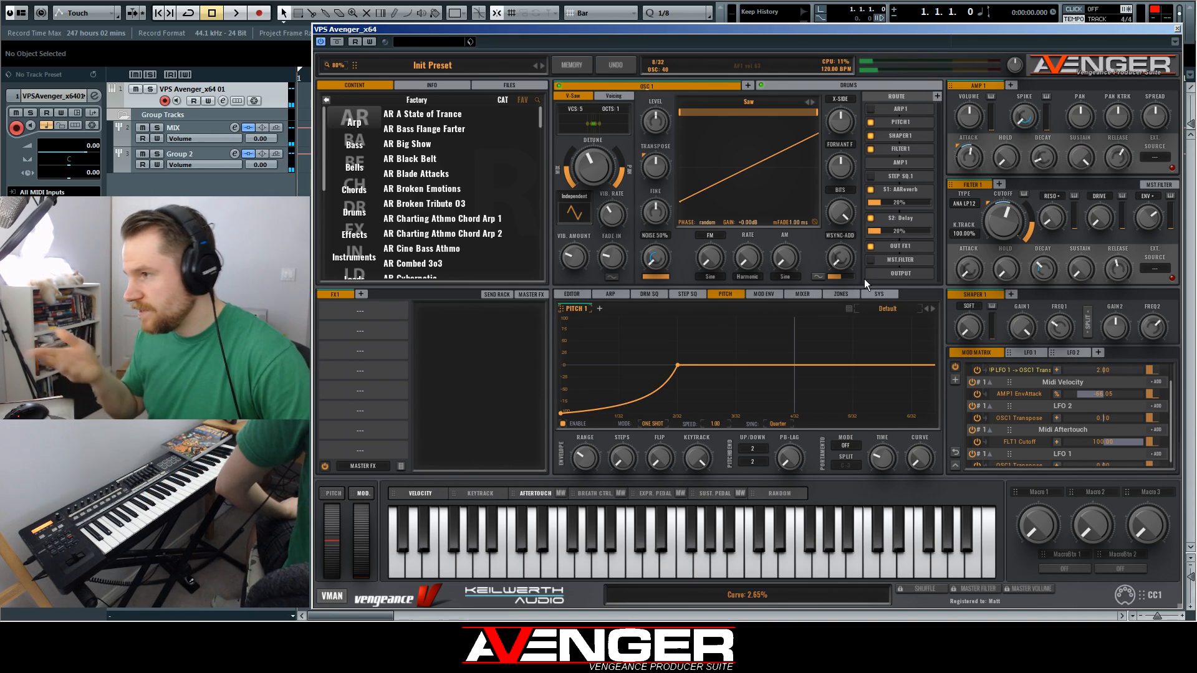
Insert the Mini-Chain effect in the first slot of FX1
click(911, 190)
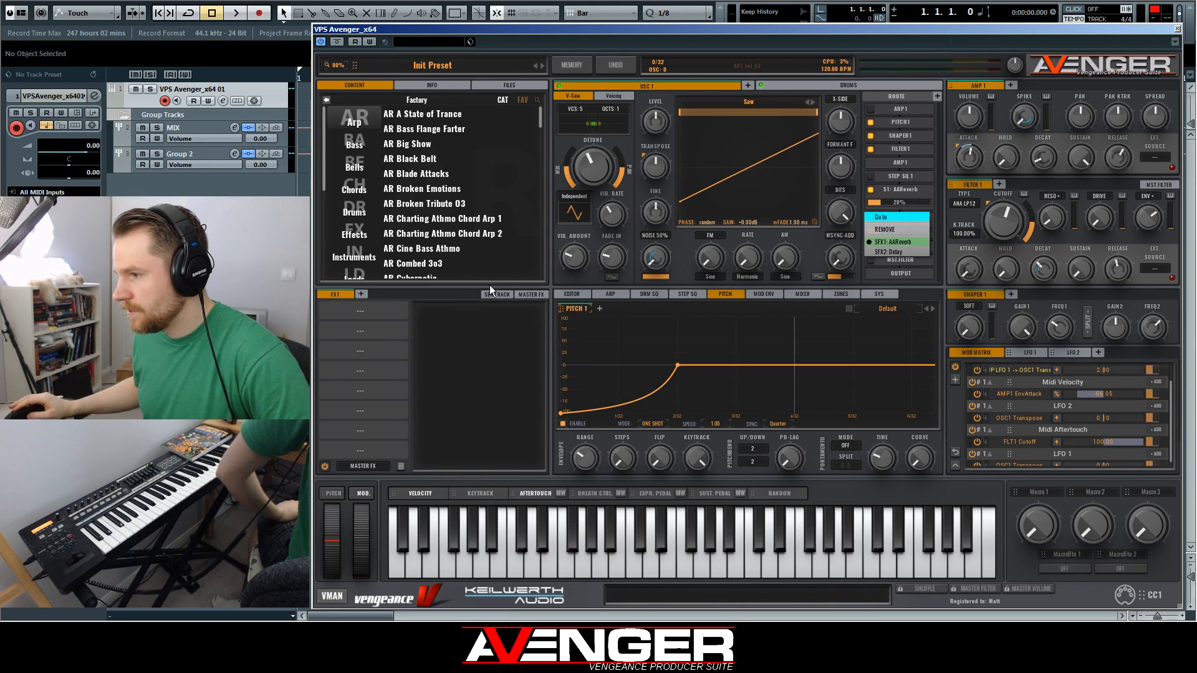
click(399, 303)
click(365, 313)
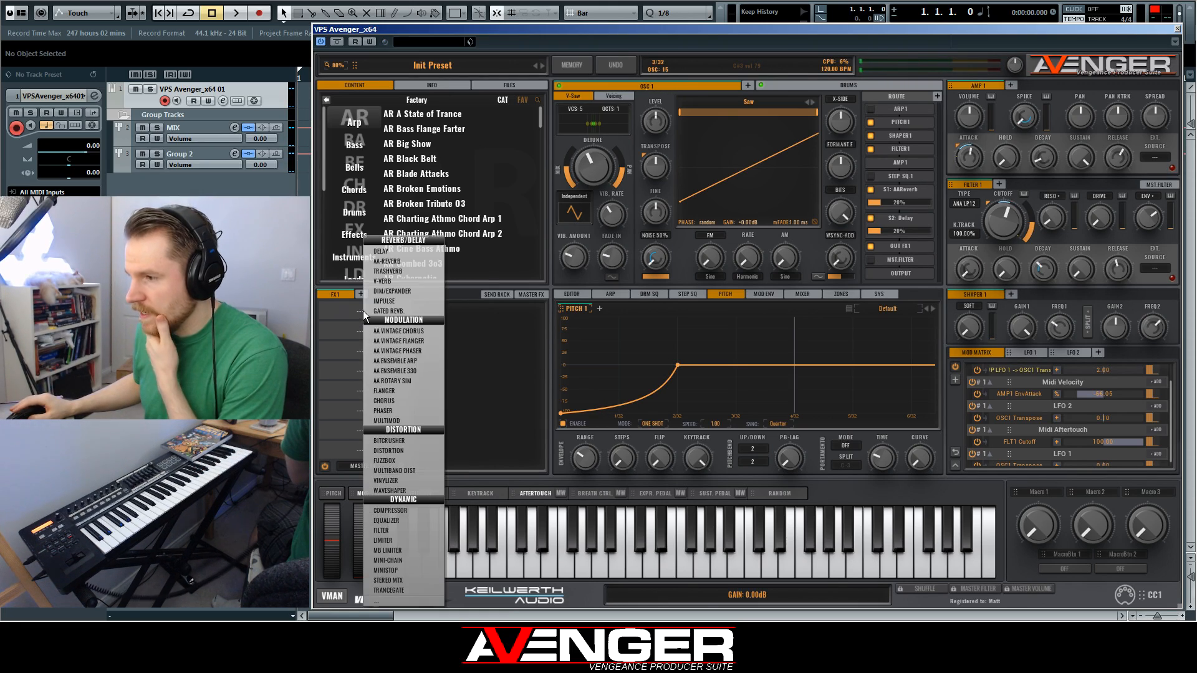
click(465, 336)
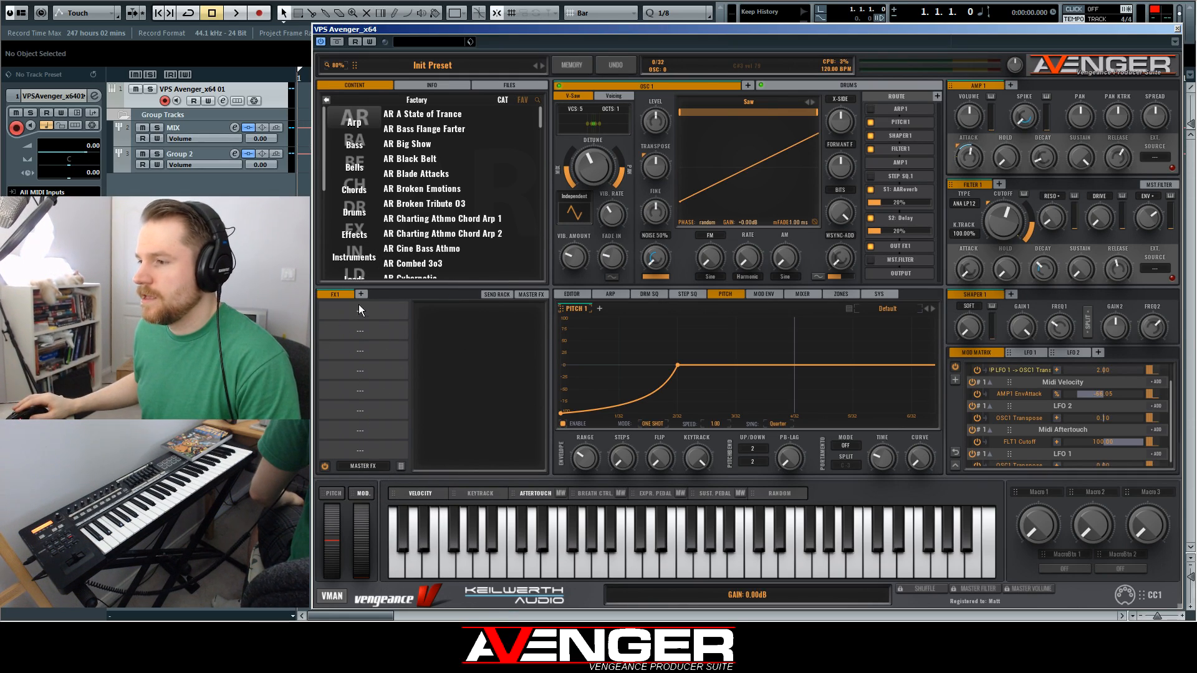
click(359, 310)
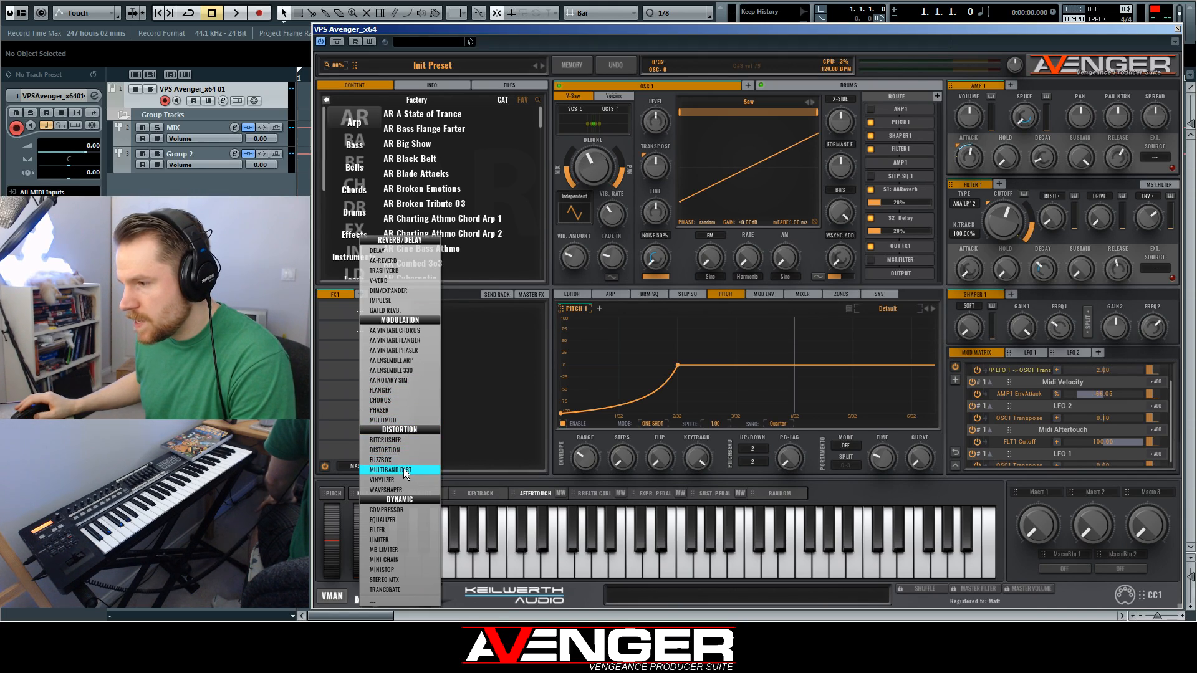
click(405, 560)
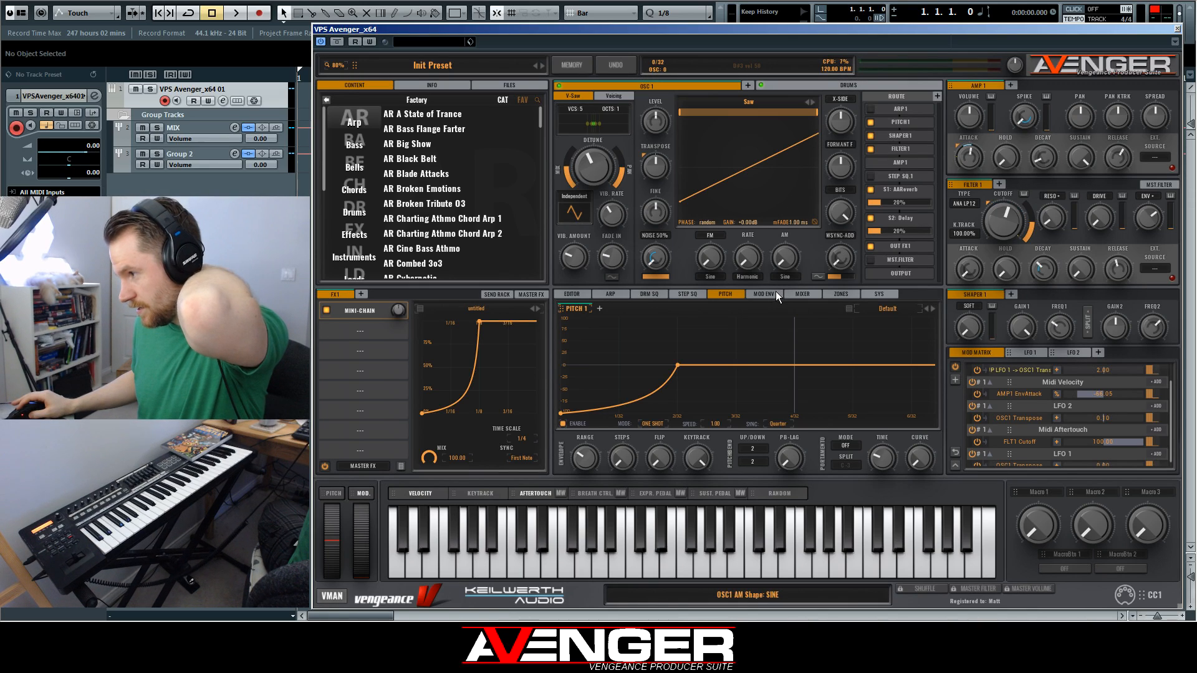
Show the drum kit, open the Bassdrum sample for editing, and load the Analog 2 kit
click(649, 294)
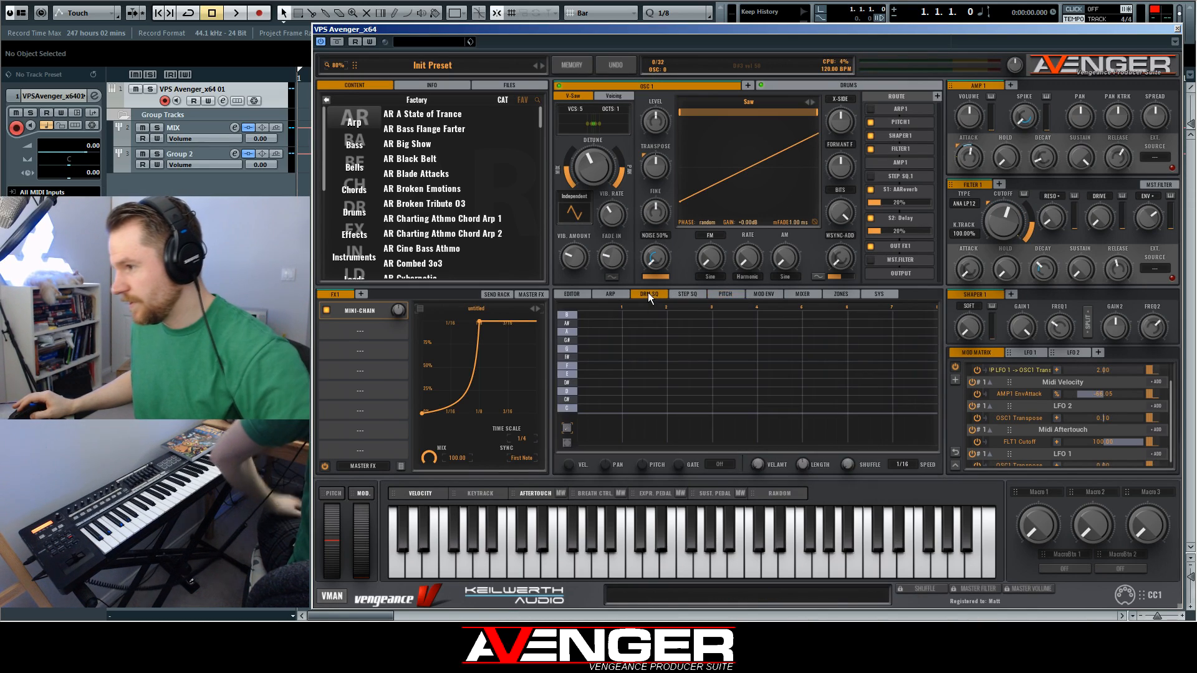
click(797, 85)
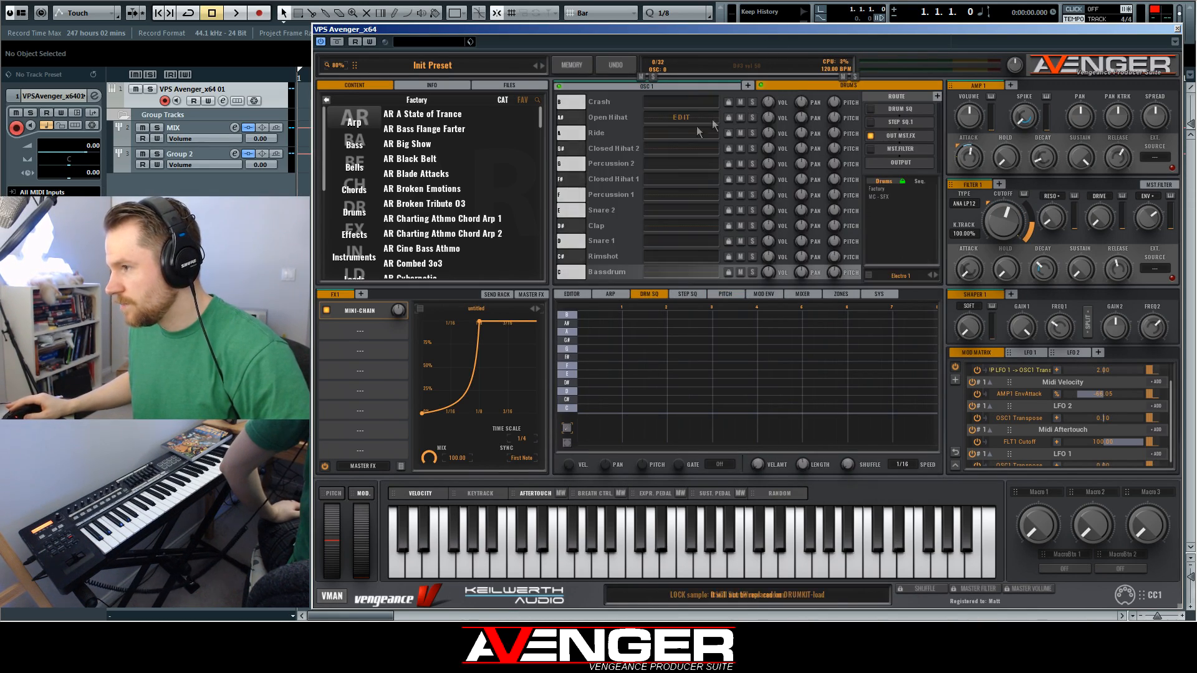
click(679, 274)
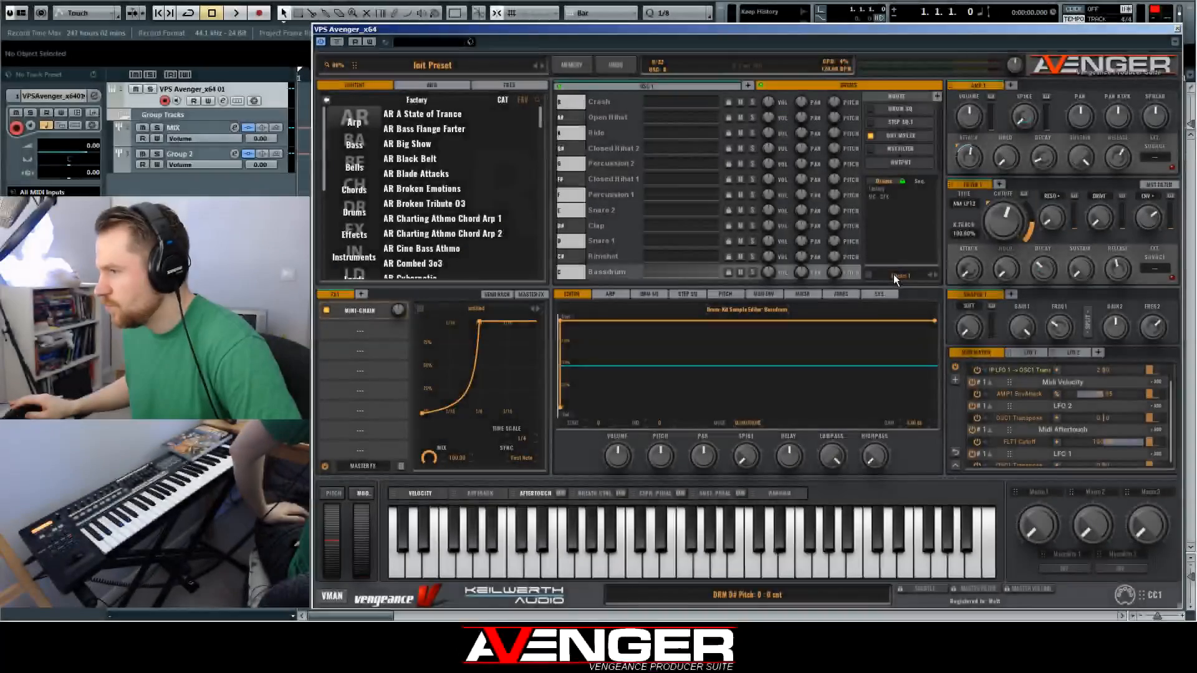
click(936, 276)
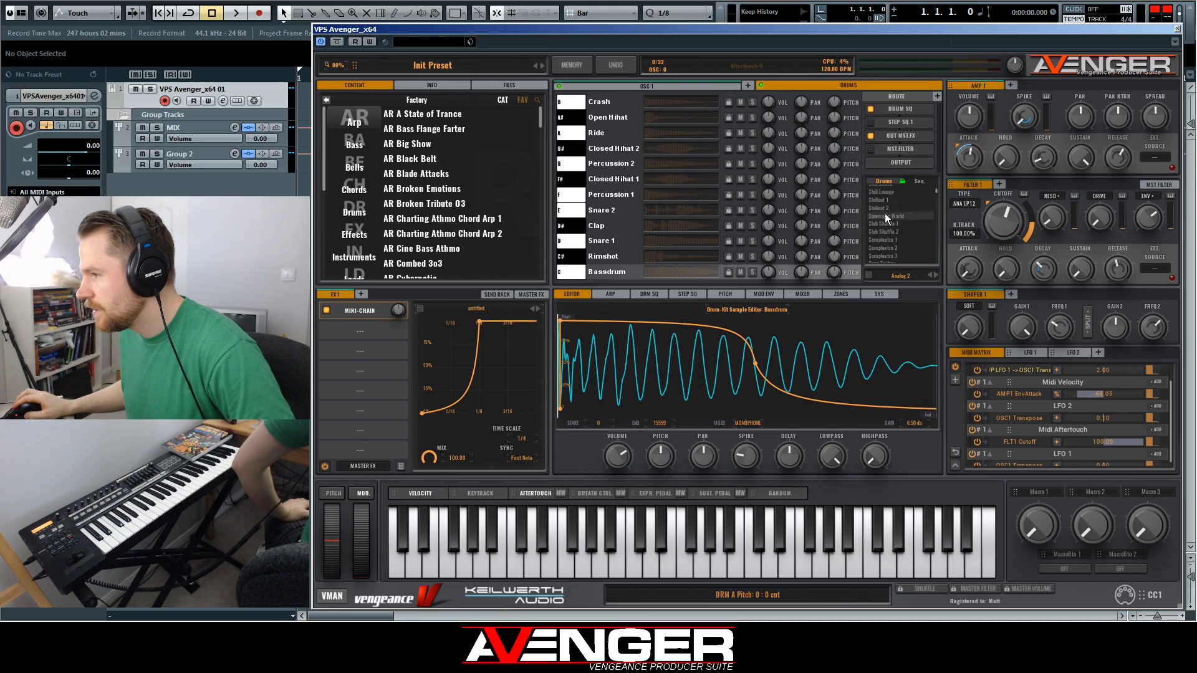
Mute the Crash, Open Hihat, Ride, Closed Hihat 2 and Percussion 2 drum sounds, and unmute them again
click(741, 103)
click(740, 118)
click(740, 133)
click(741, 149)
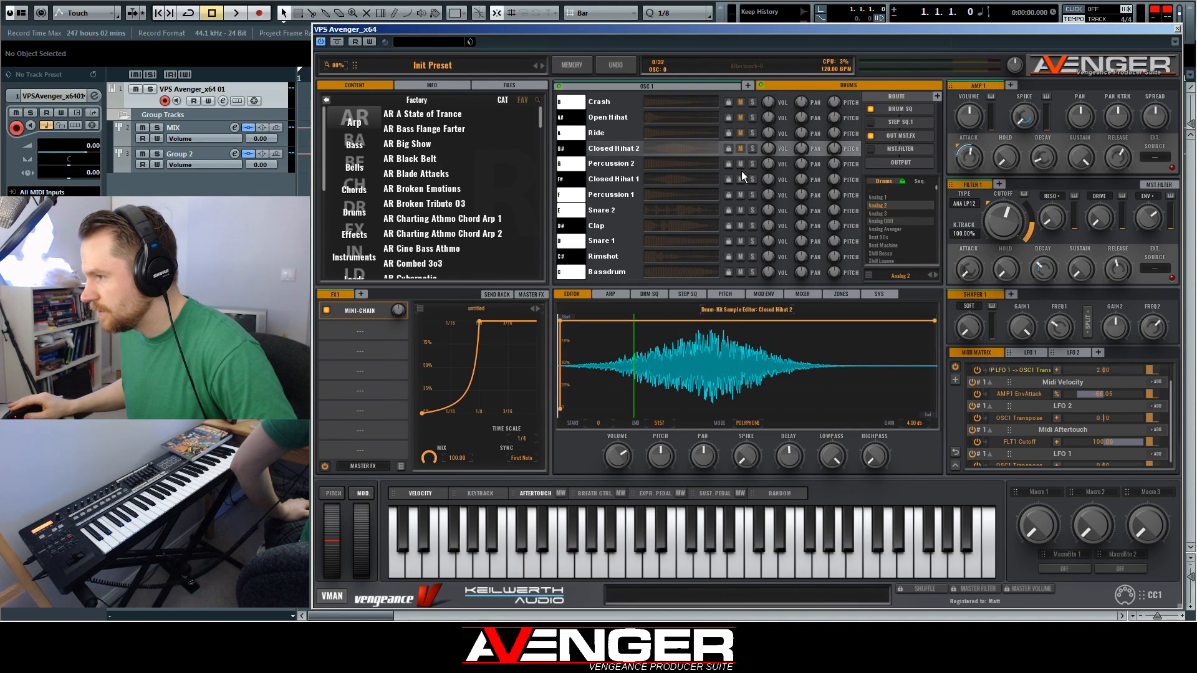
click(741, 166)
click(740, 164)
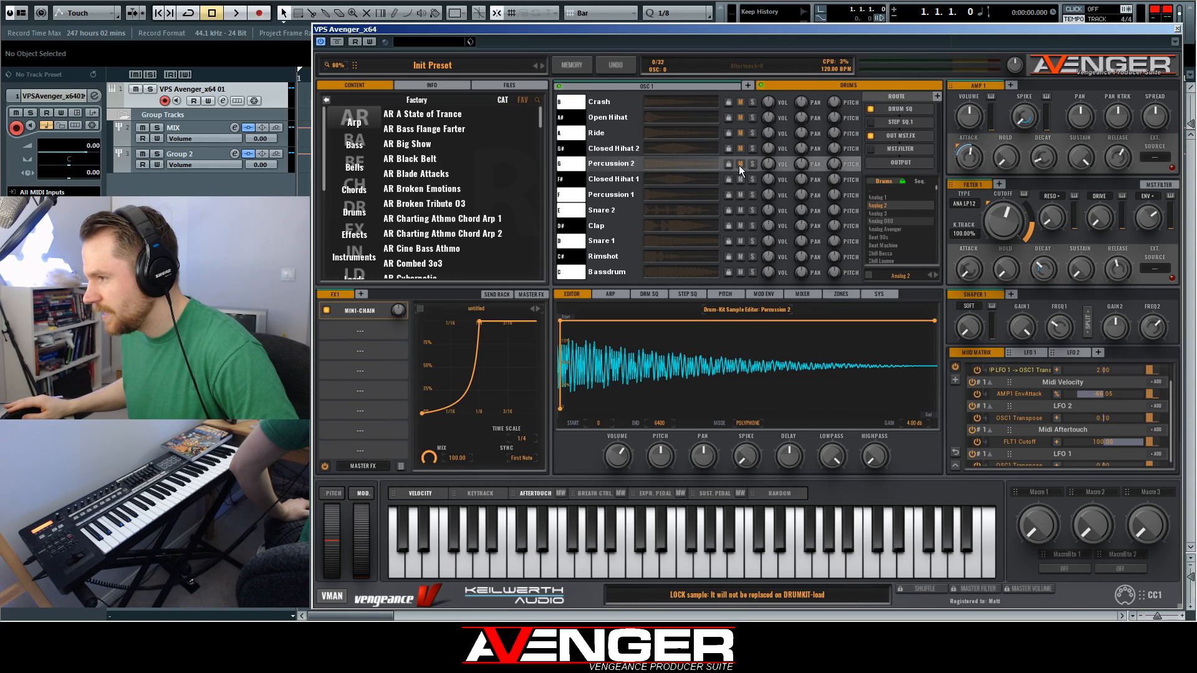
click(741, 149)
click(741, 134)
click(742, 118)
click(741, 102)
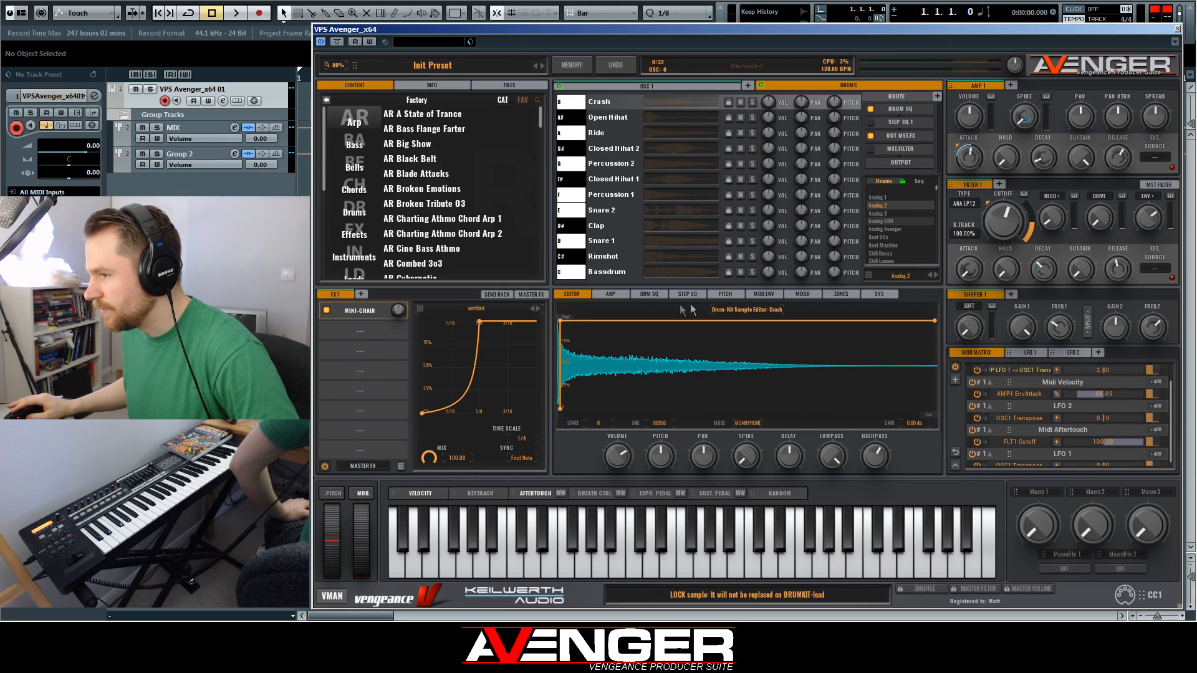
Show the drum sequencer and erase the drum notes above the Bassdrum row across the pattern
click(653, 295)
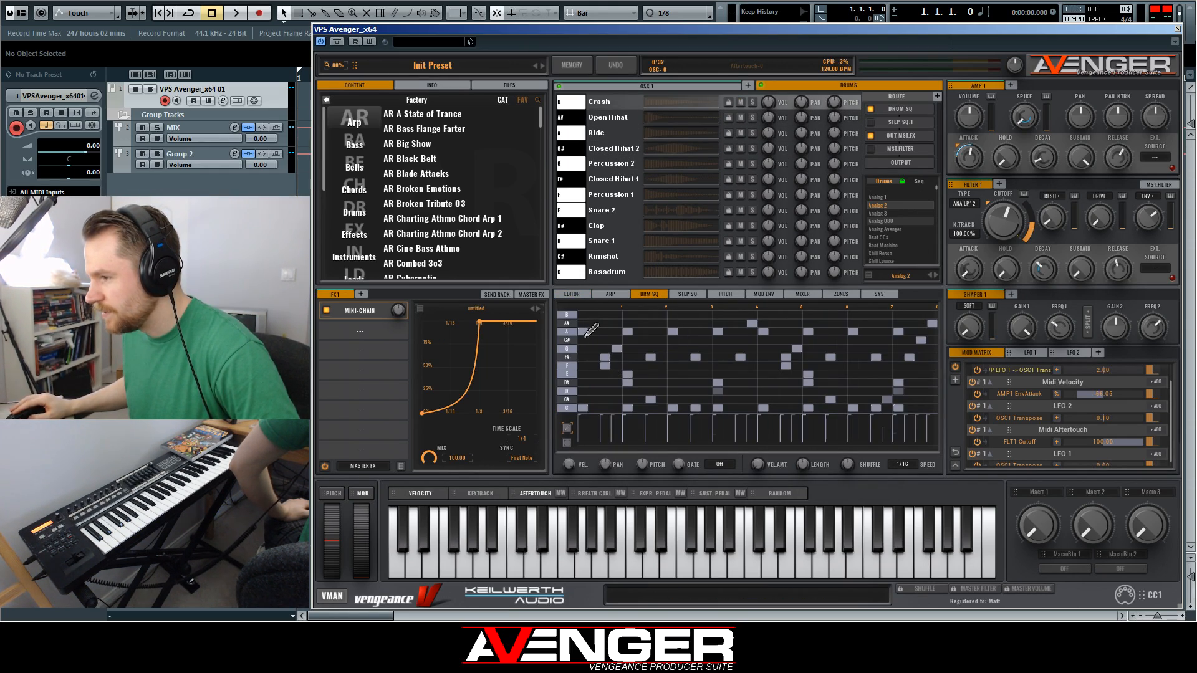
drag(608, 365, 607, 362)
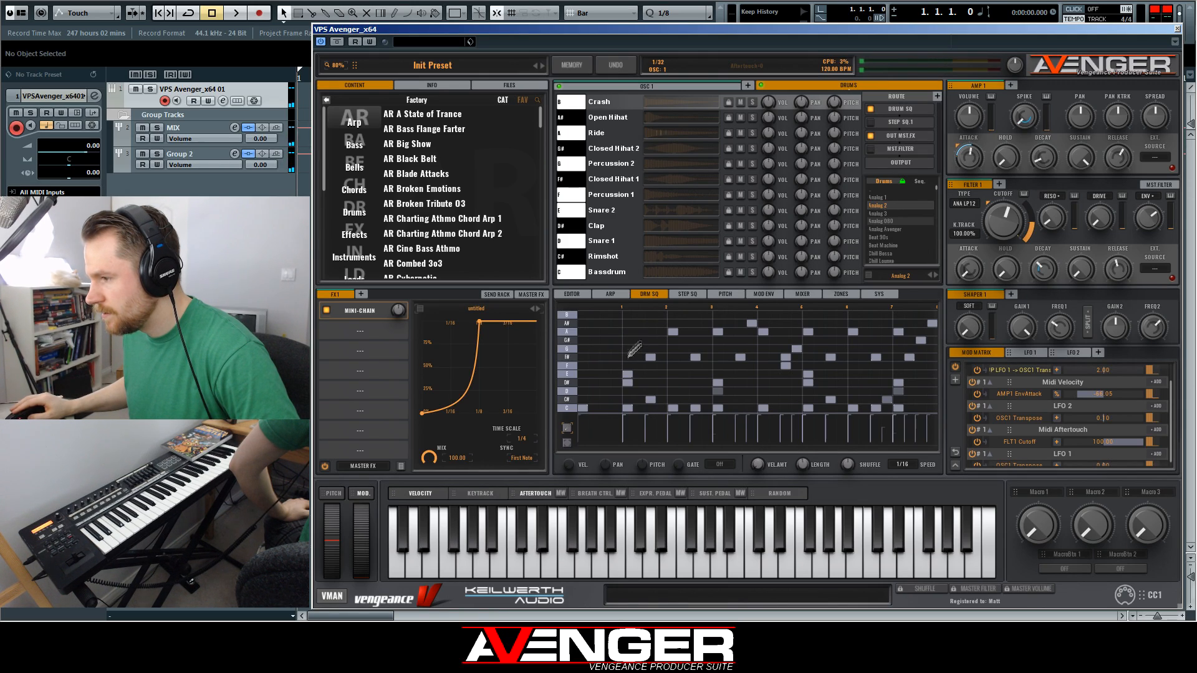
click(629, 381)
click(651, 399)
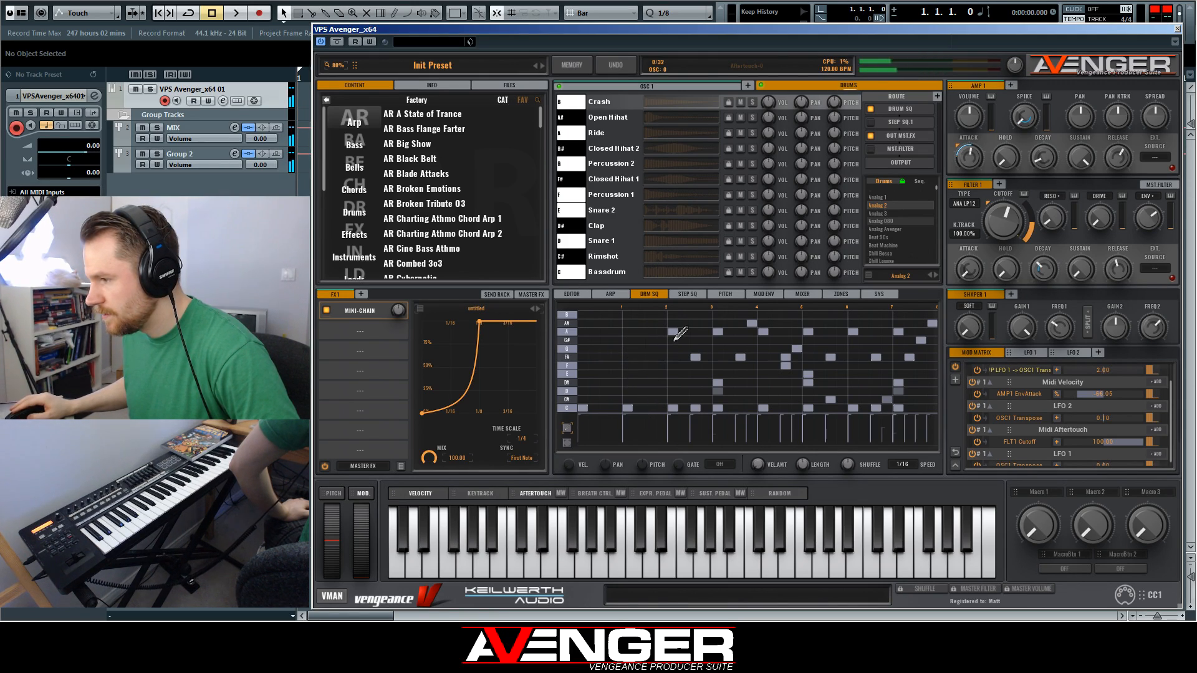
click(696, 358)
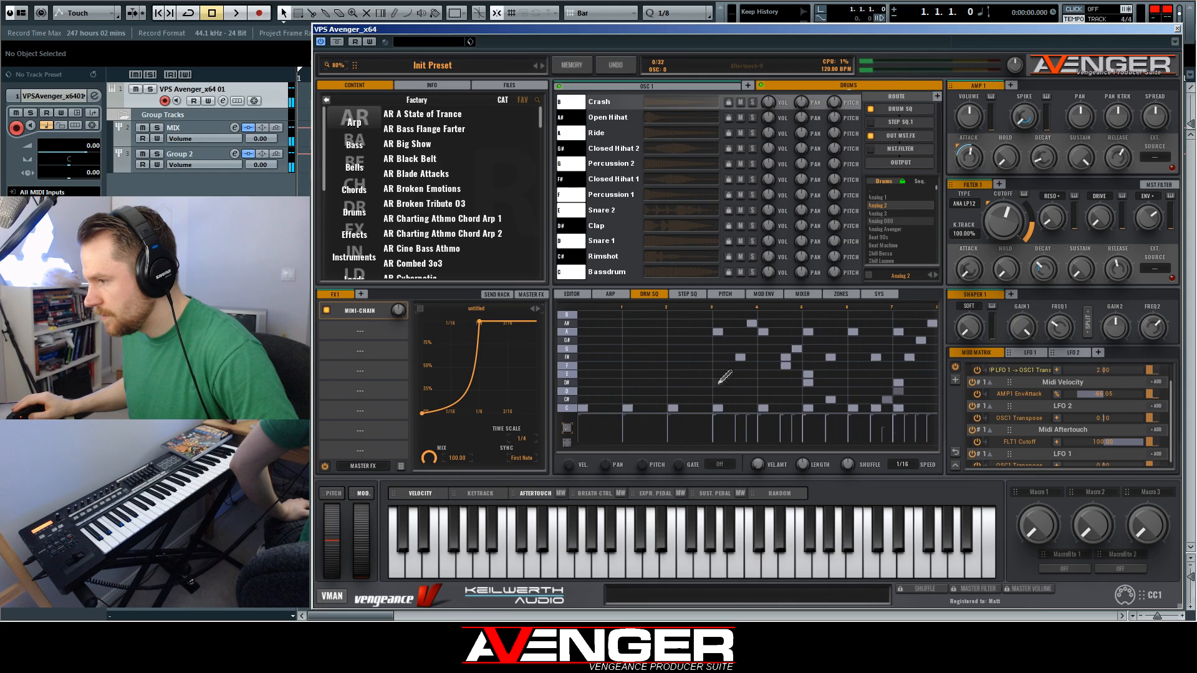
click(740, 358)
click(785, 358)
click(785, 367)
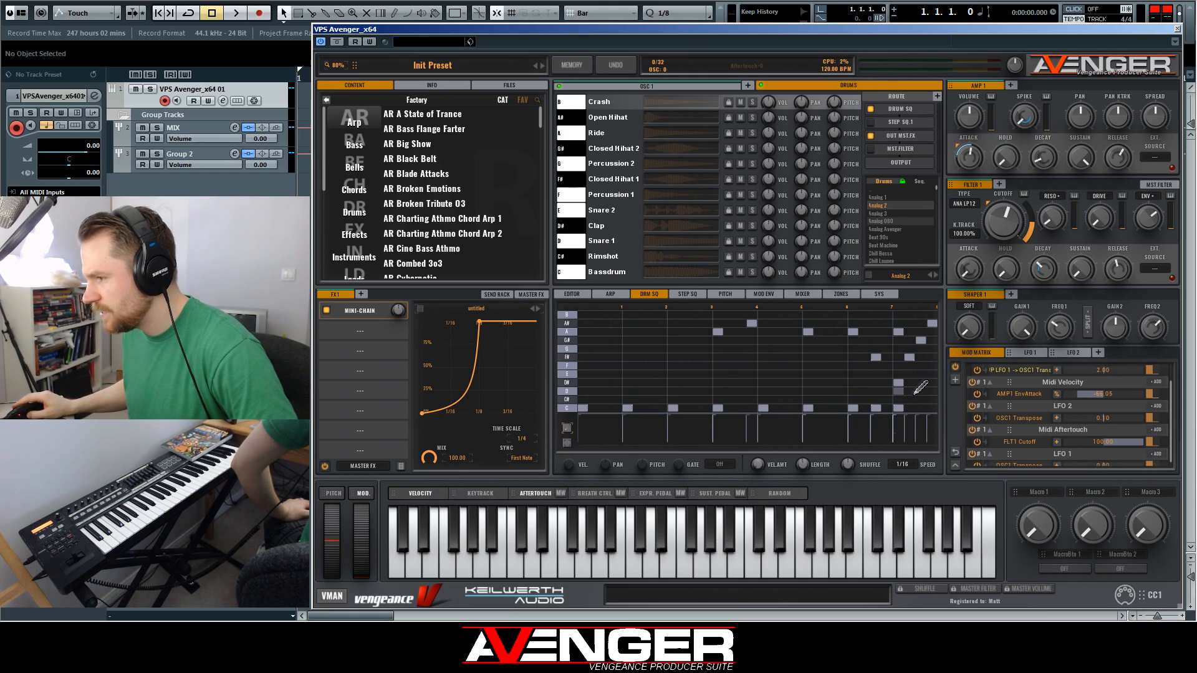
click(876, 357)
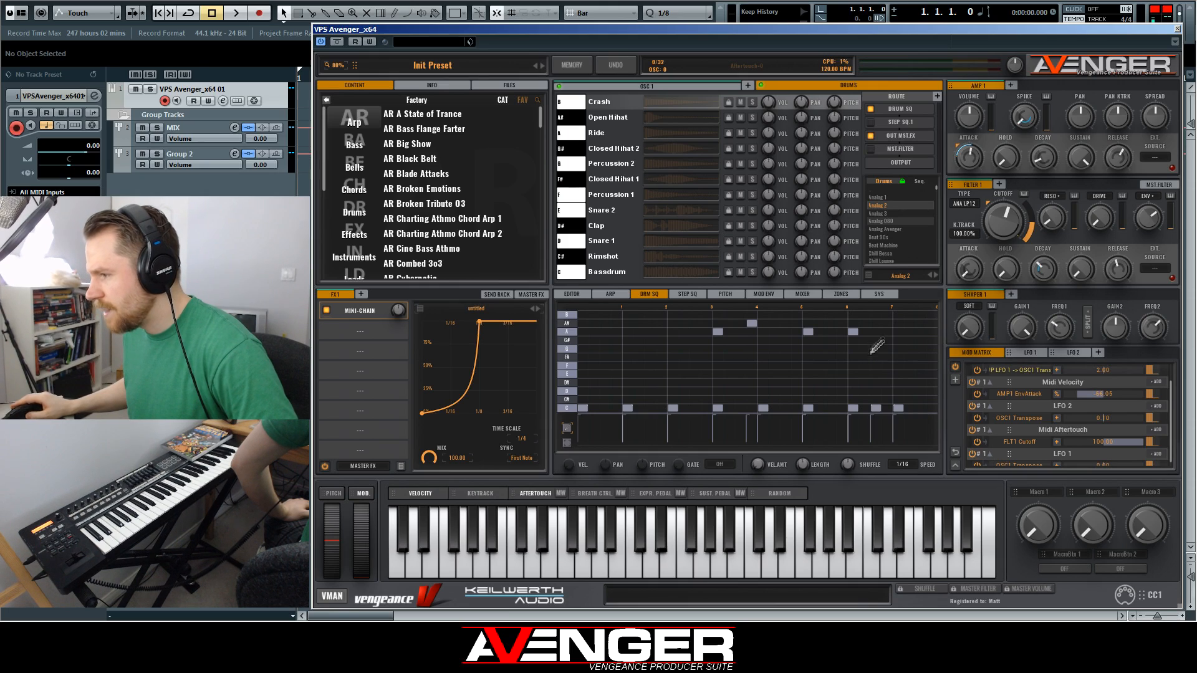
click(752, 323)
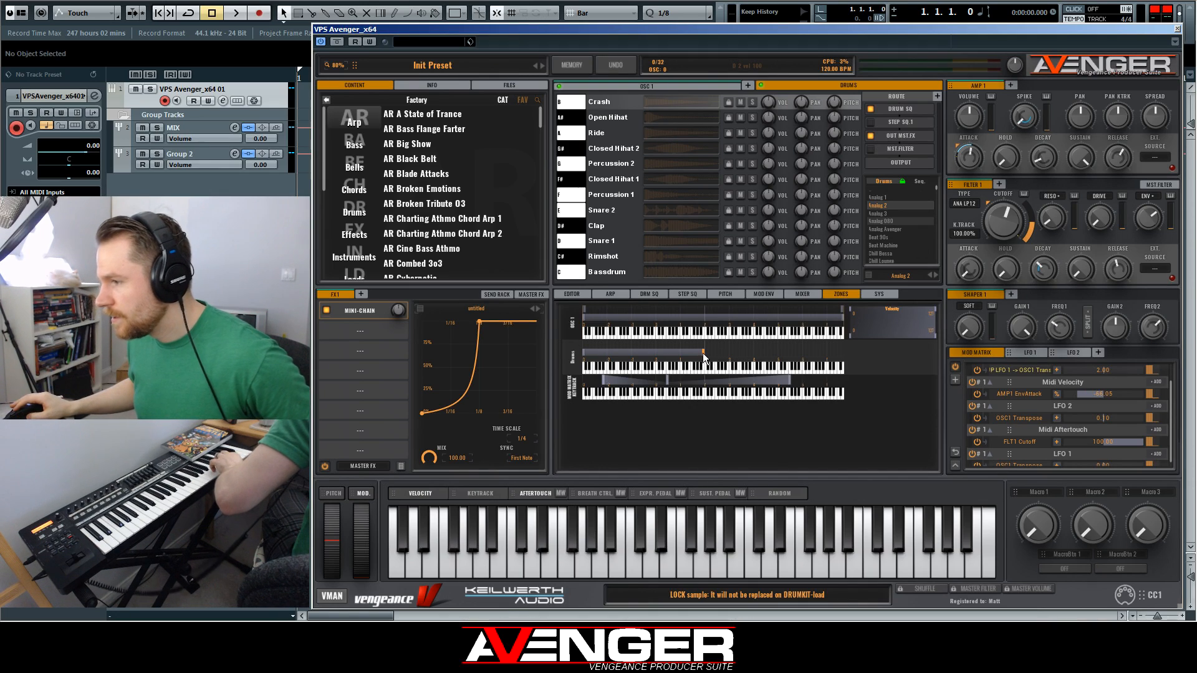
Extend the Drums key zone up to the highest key and open the effect list of FX1
drag(702, 353, 847, 352)
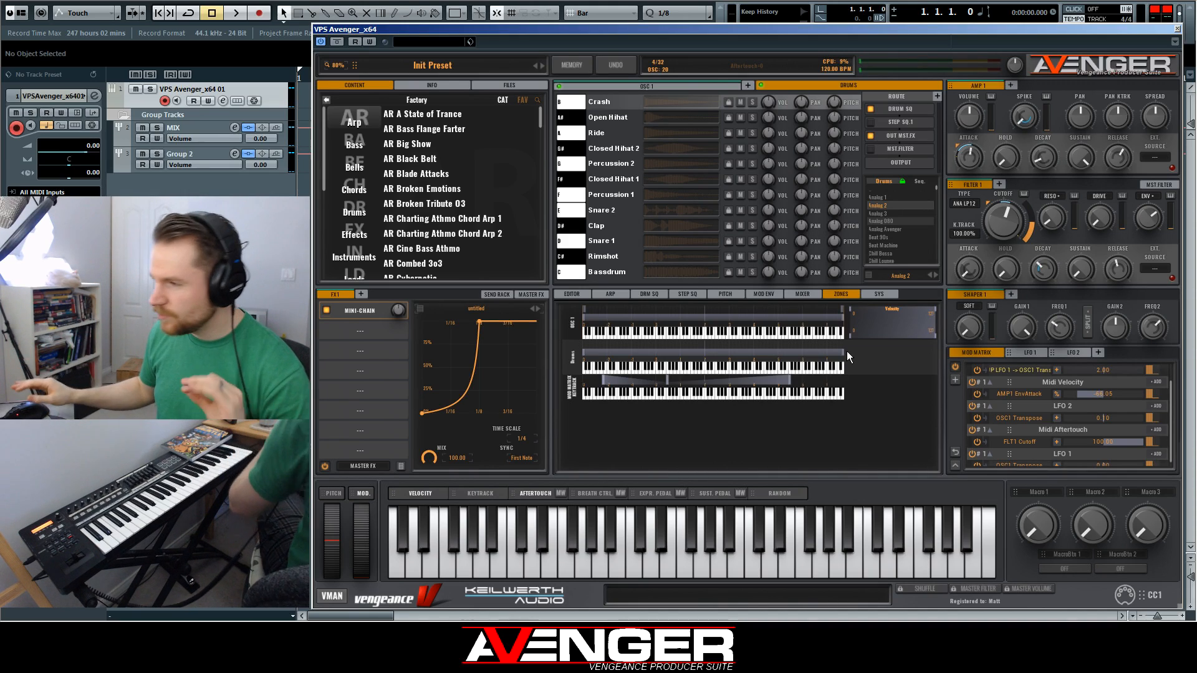
mouse_move(678, 152)
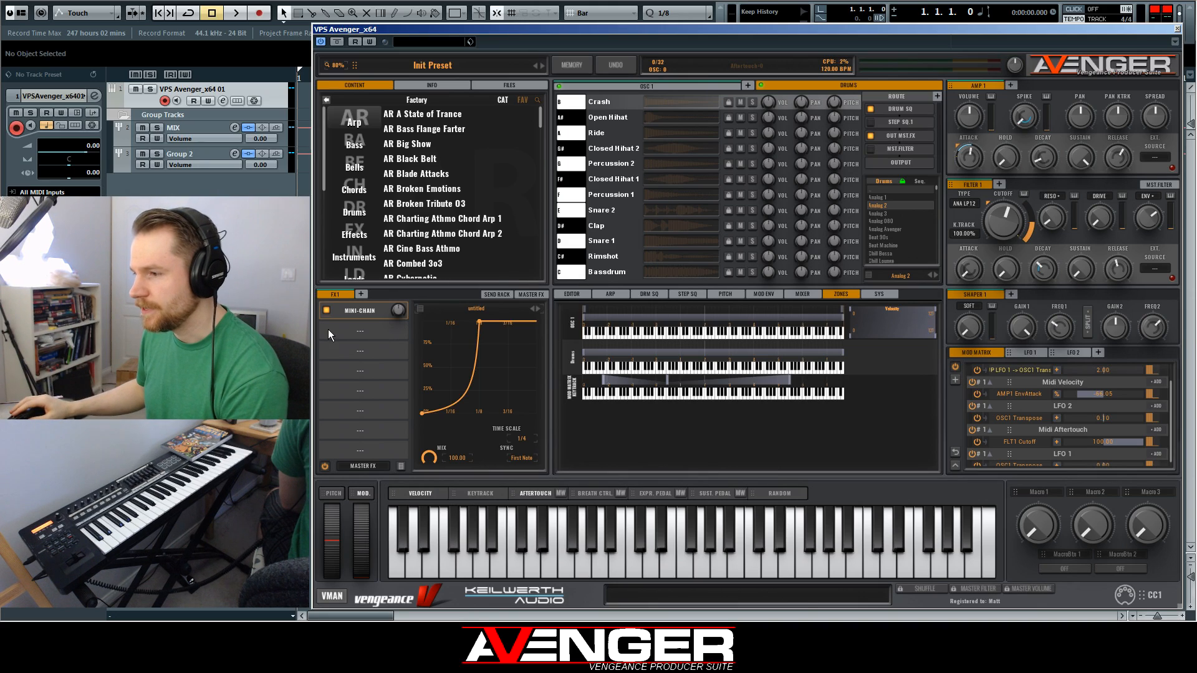
click(359, 336)
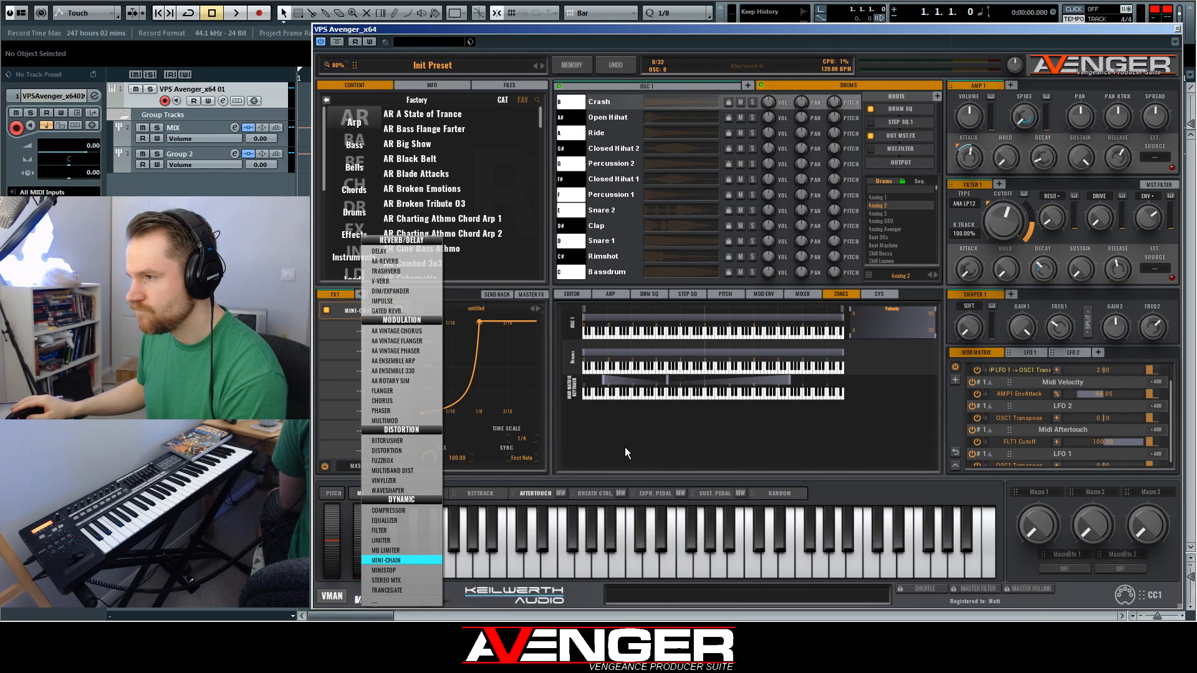
Add a second oscillator and mute the Drums and OSC 1
click(749, 86)
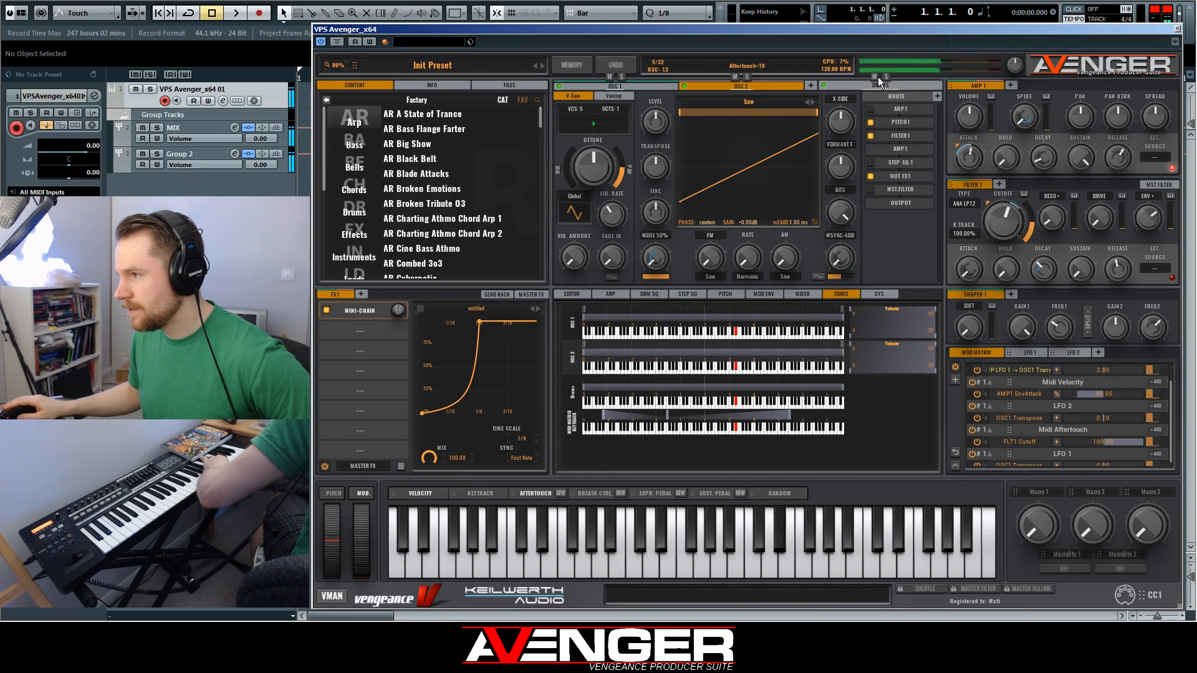
click(876, 77)
click(609, 77)
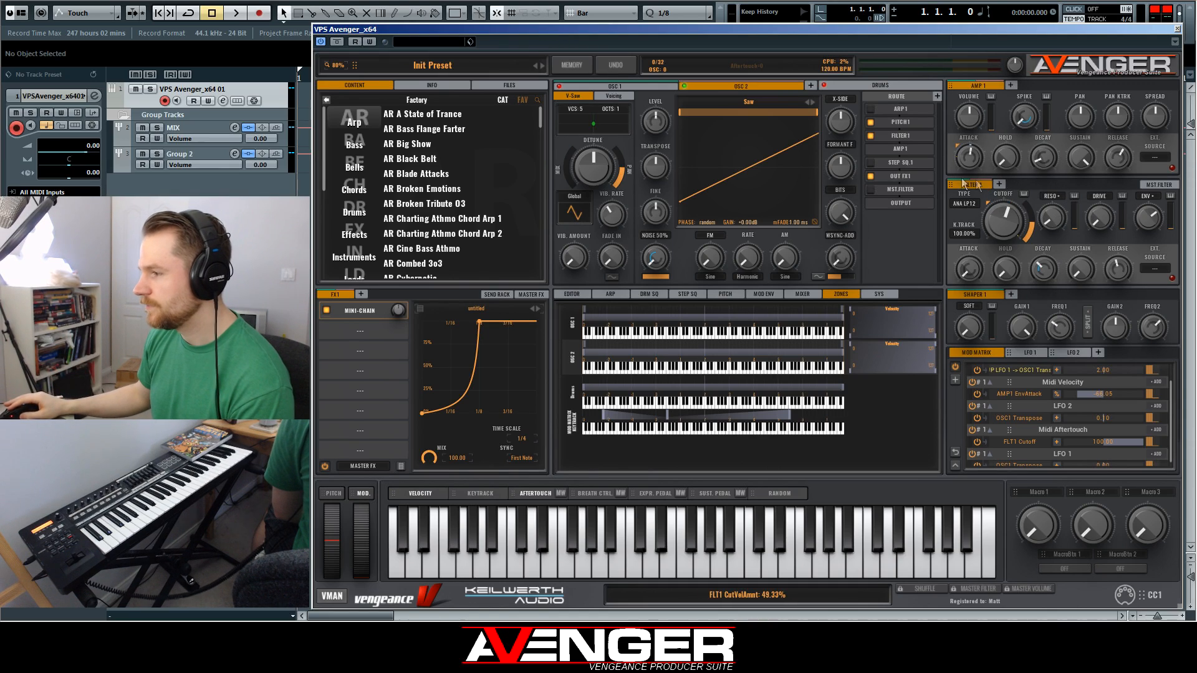
Switch off Filter 1 and Out FX1 in the routing of OSC 2
drag(1172, 390, 1172, 430)
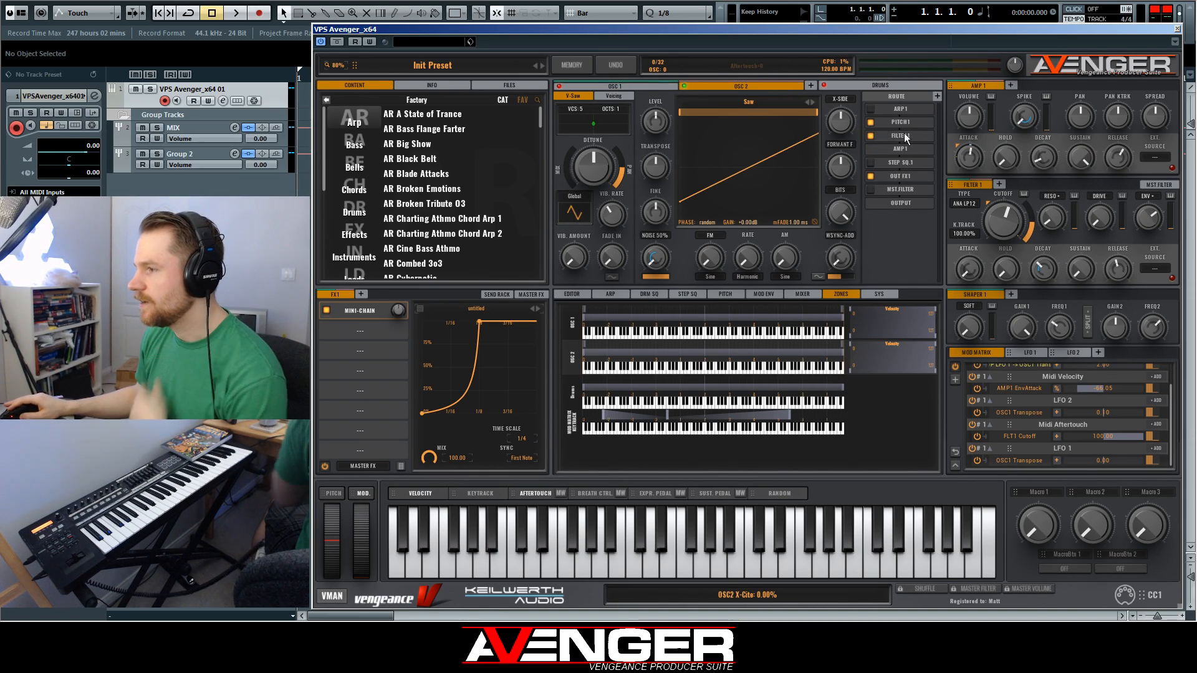
click(871, 177)
click(871, 163)
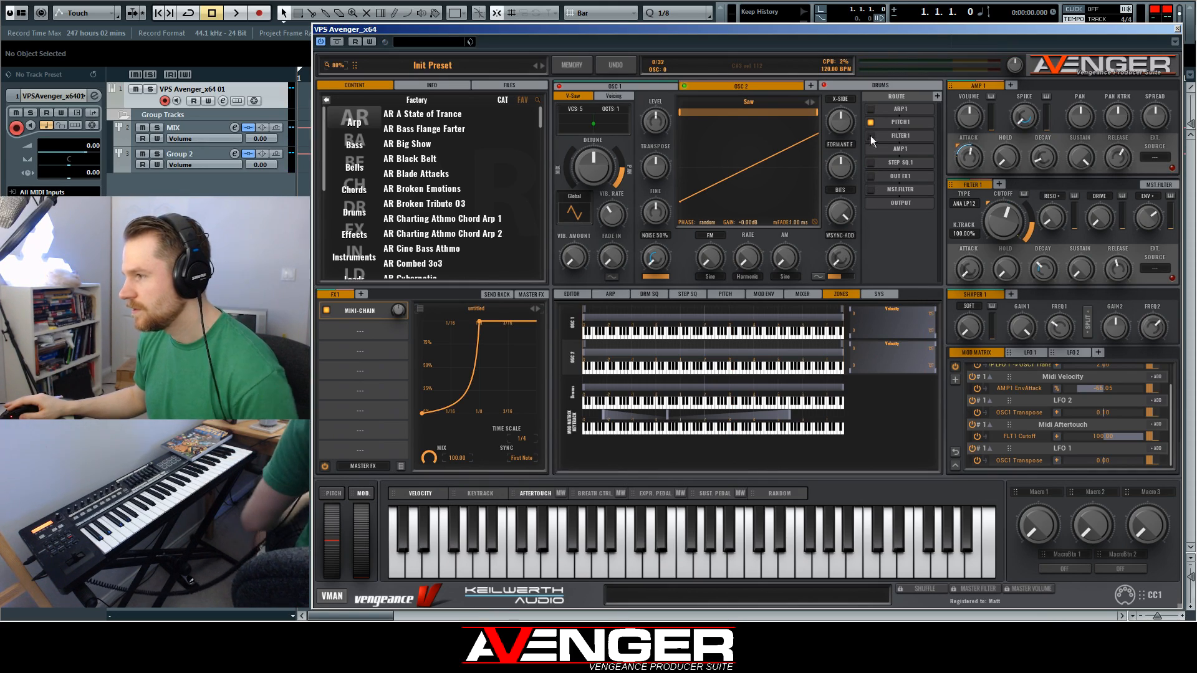
Add a second filter and route OSC 2 through Filter 2
click(937, 96)
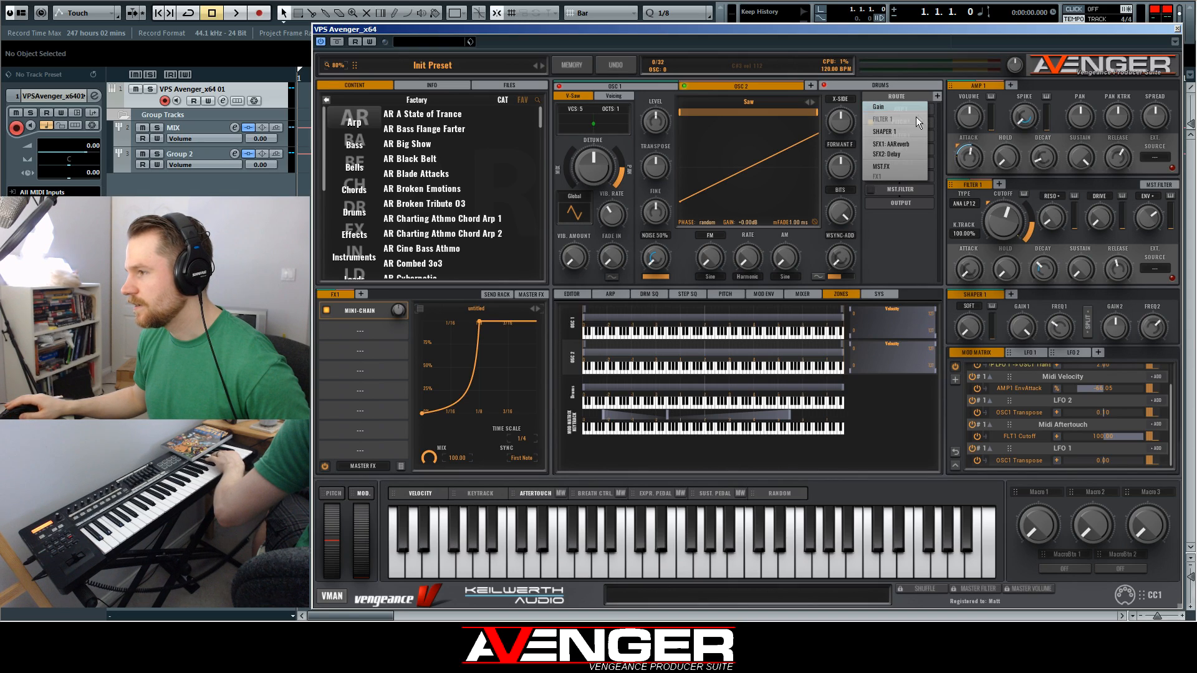
click(1018, 182)
click(998, 184)
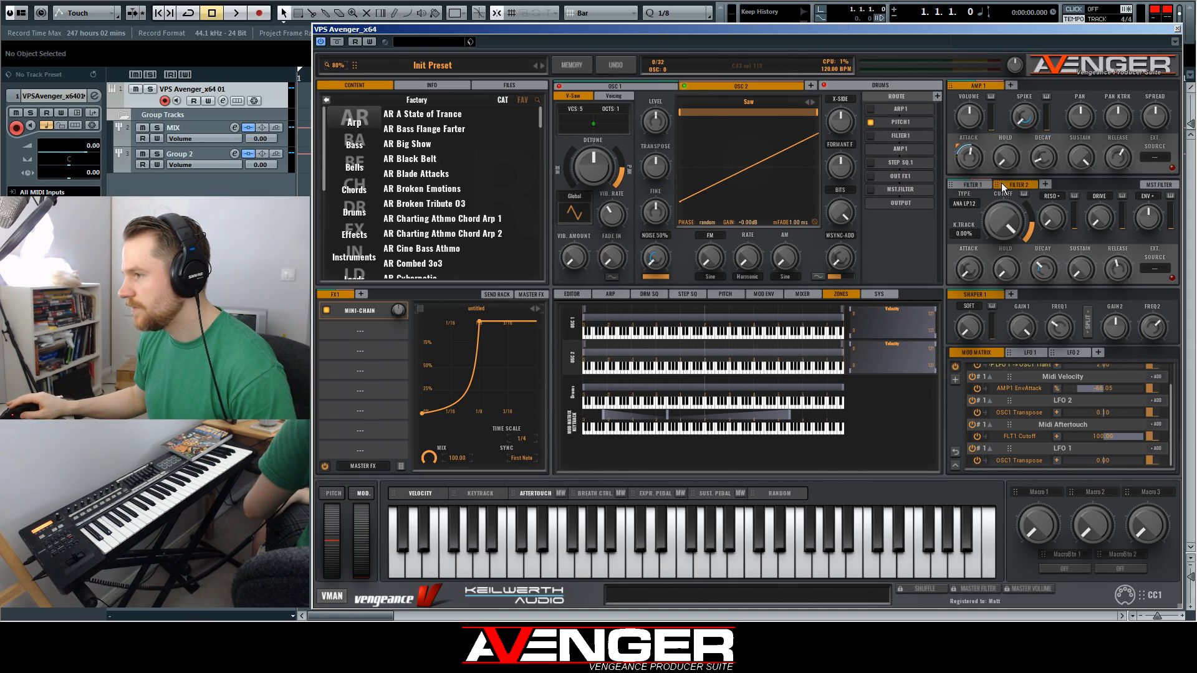
click(936, 97)
click(911, 129)
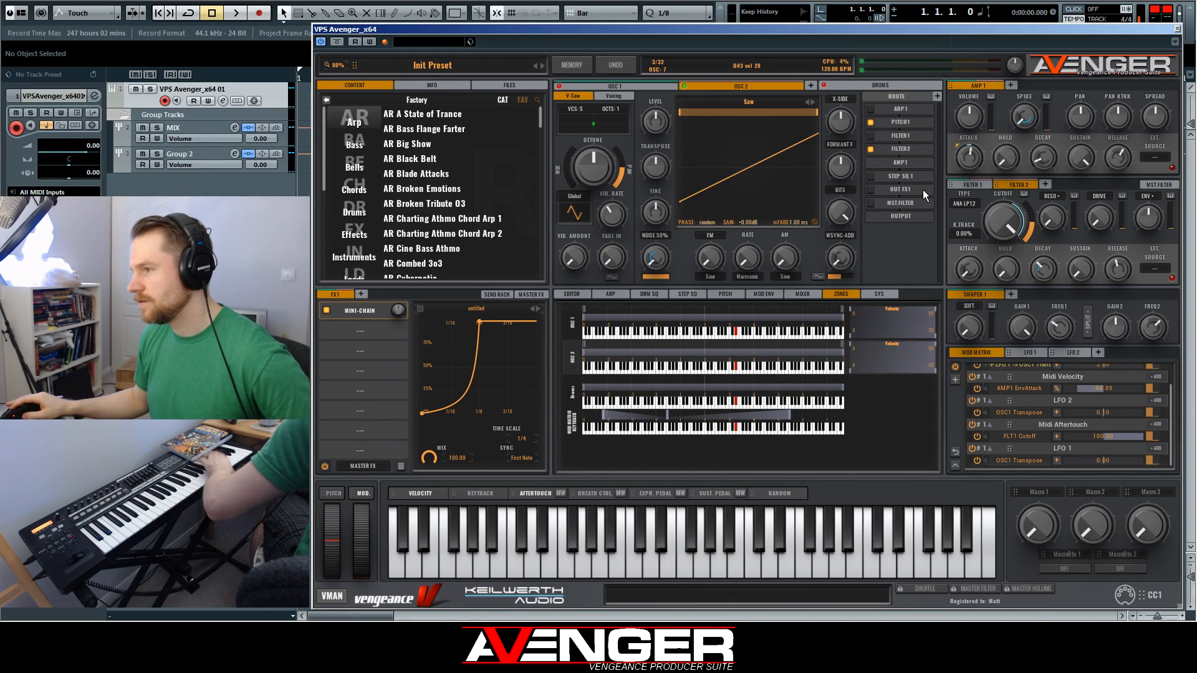
Try a lower Filter 2 cutoff and a raised formant on OSC 2, and turn both back
drag(1005, 217, 1012, 266)
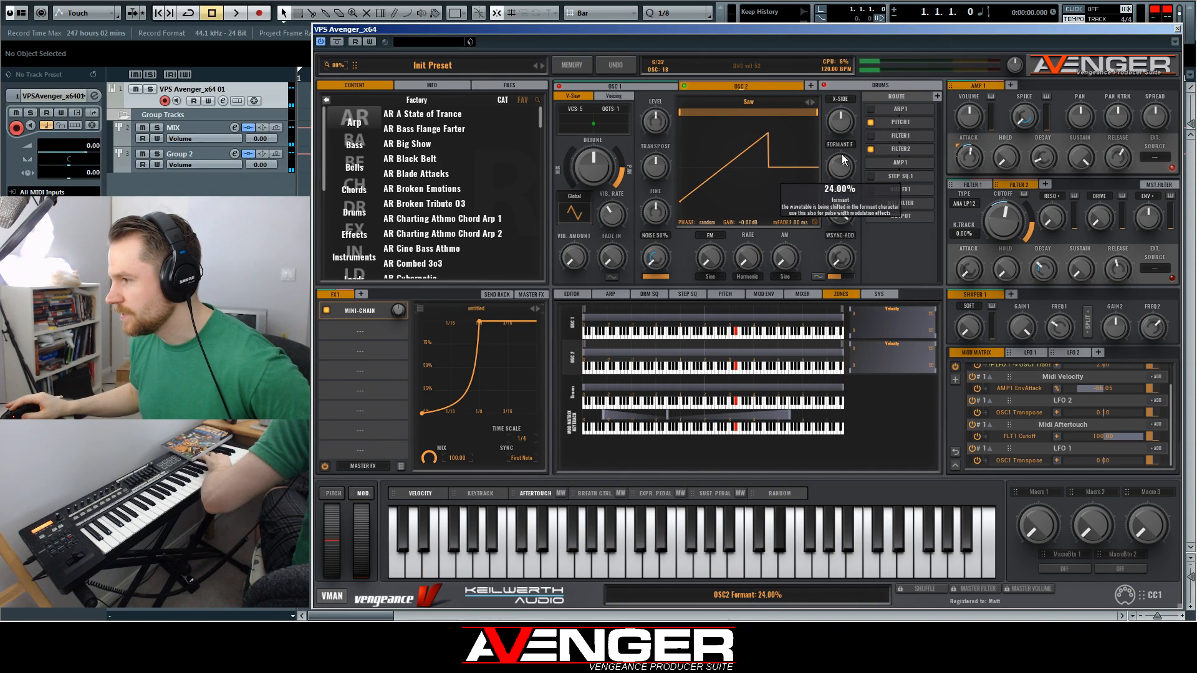
drag(1004, 226, 1002, 150)
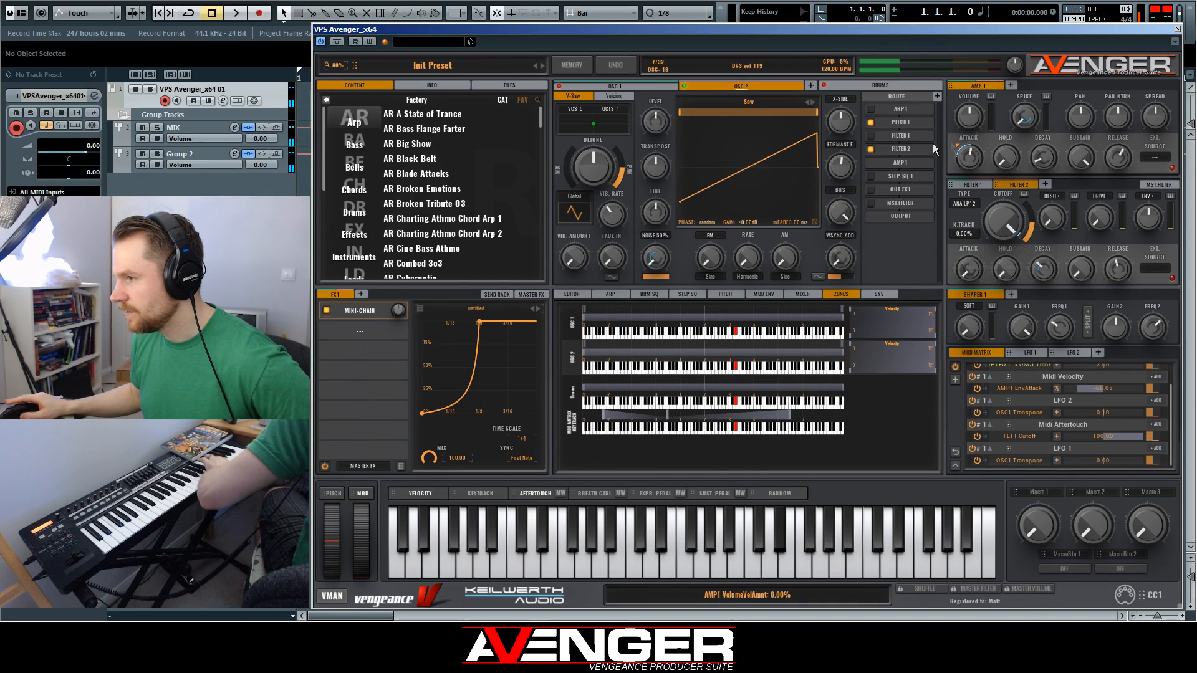
mouse_move(843, 129)
mouse_down()
mouse_move(841, 114)
mouse_move(847, 168)
mouse_move(843, 128)
mouse_up()
Open the shape browser for OSC 2 and load DubGrowl 1 from Factory Complex
click(749, 101)
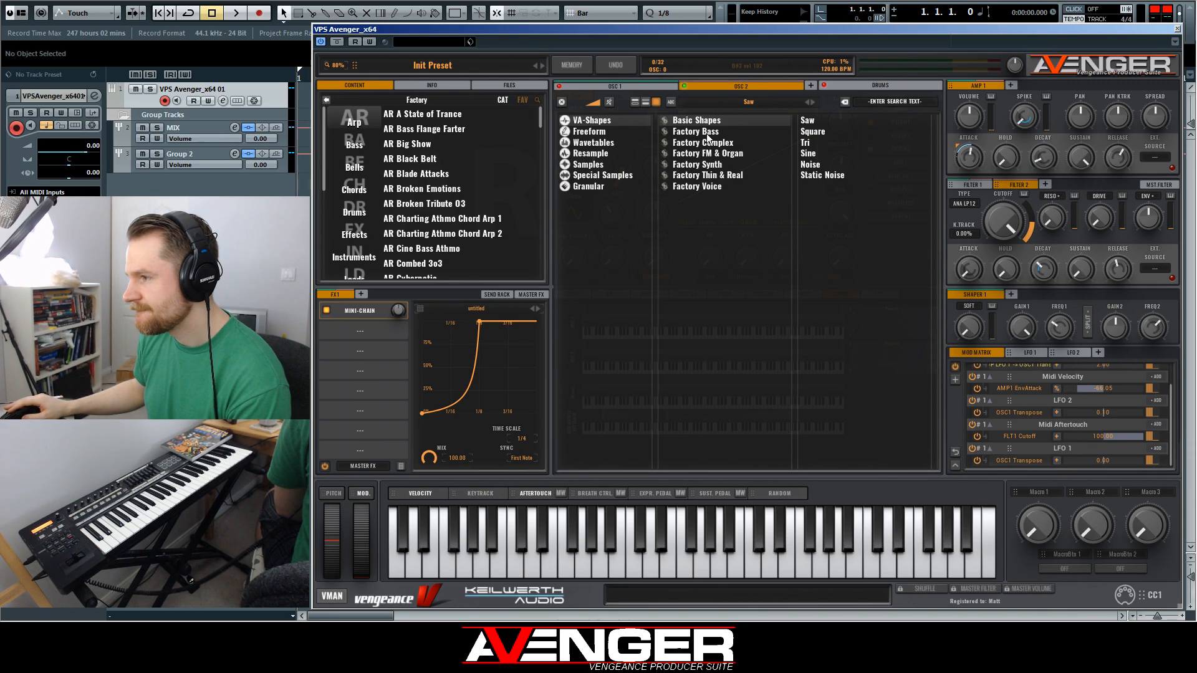
click(728, 132)
click(732, 143)
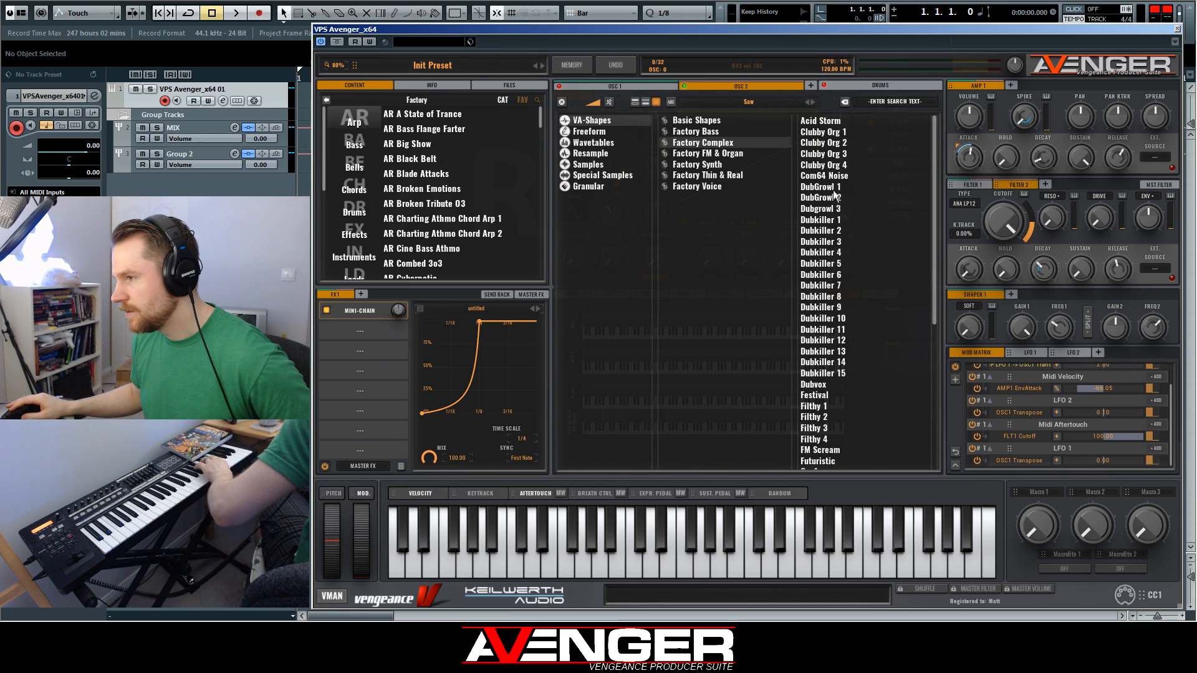
click(828, 188)
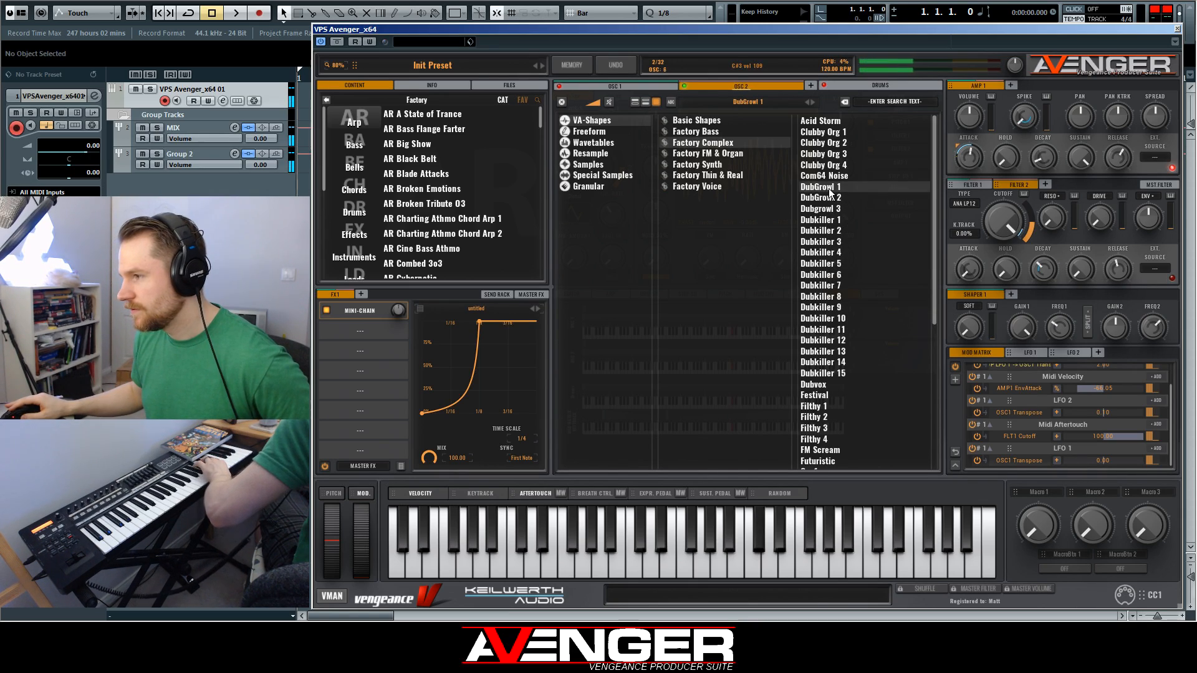
Audition the Dubkiller 1, 2, 3, 4, 6 and 9 shapes on OSC 2
click(831, 221)
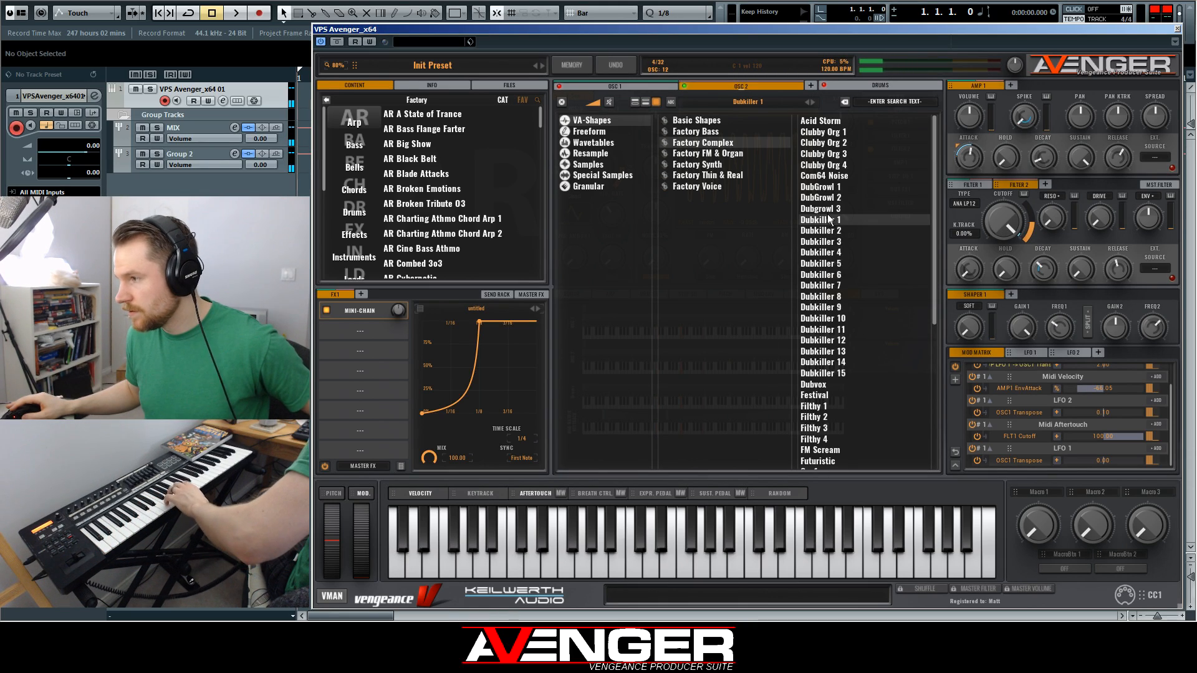
click(831, 231)
click(834, 242)
click(836, 253)
click(836, 274)
click(836, 307)
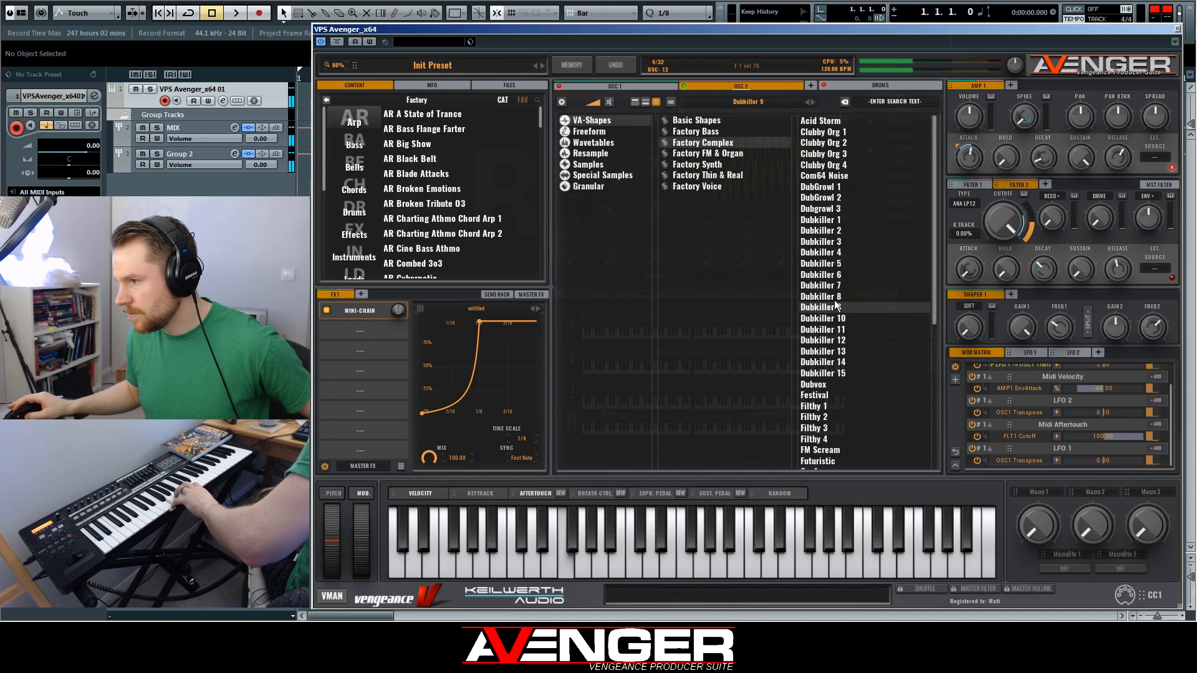
Audition FM Scream, Dubkiller 10, Com64 Noise and Clubby Org 3, and load Dubkiller 8 on OSC 2
click(821, 451)
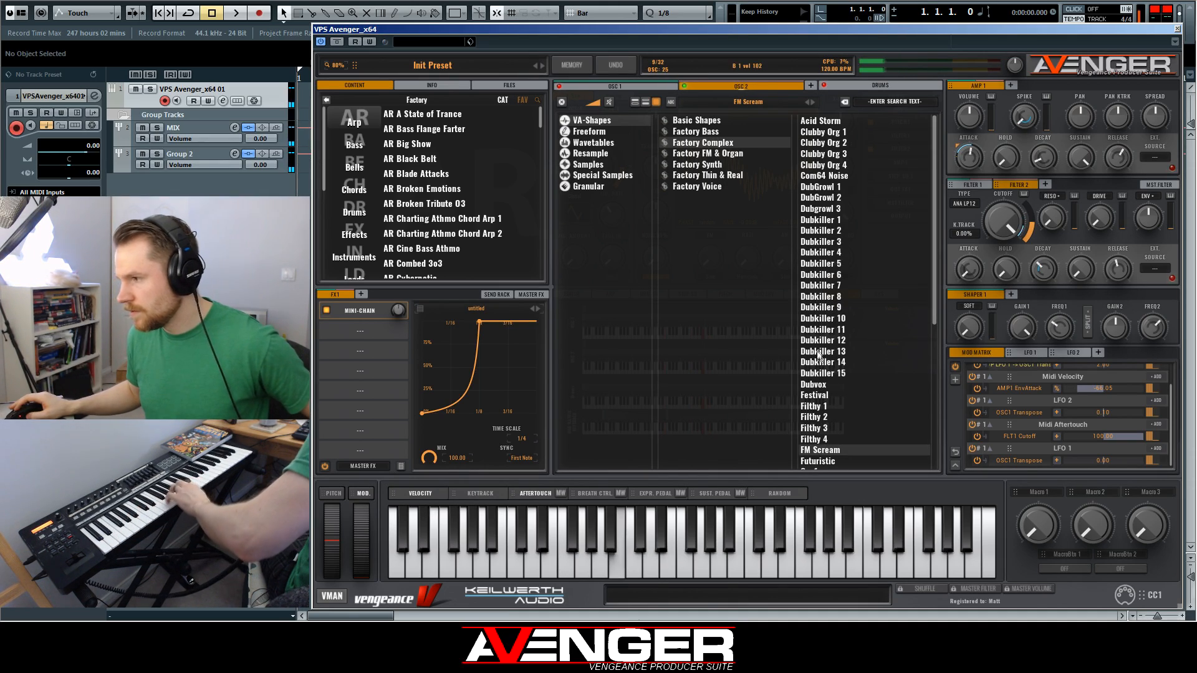
click(823, 319)
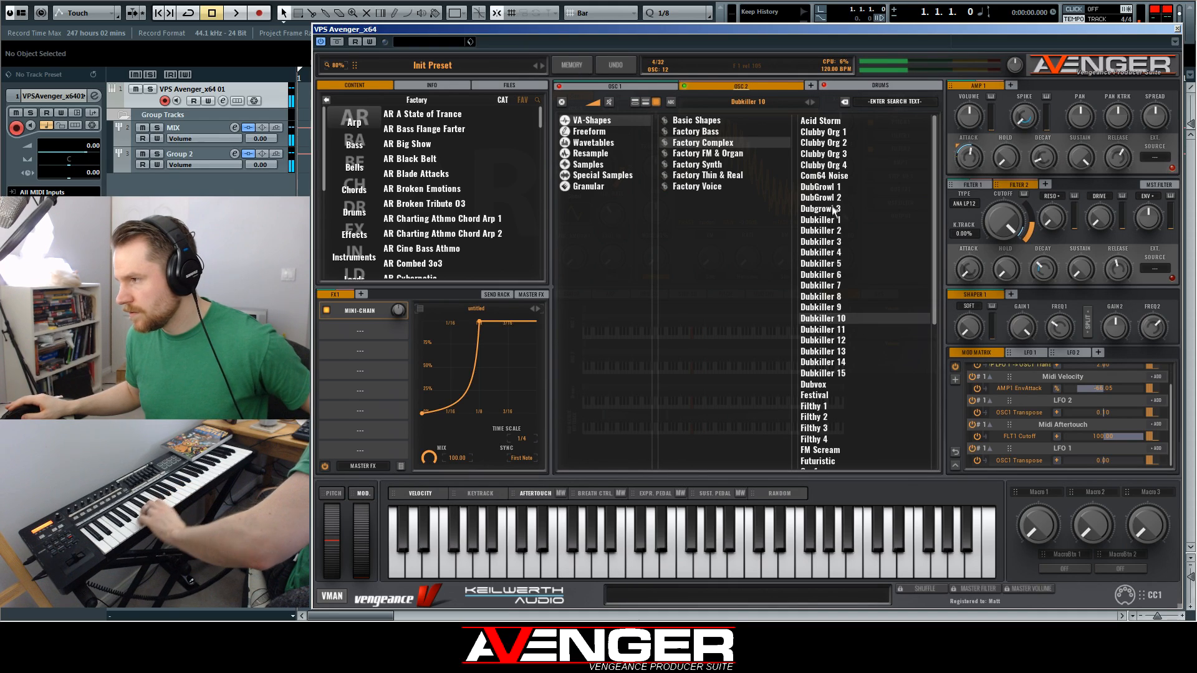
click(836, 176)
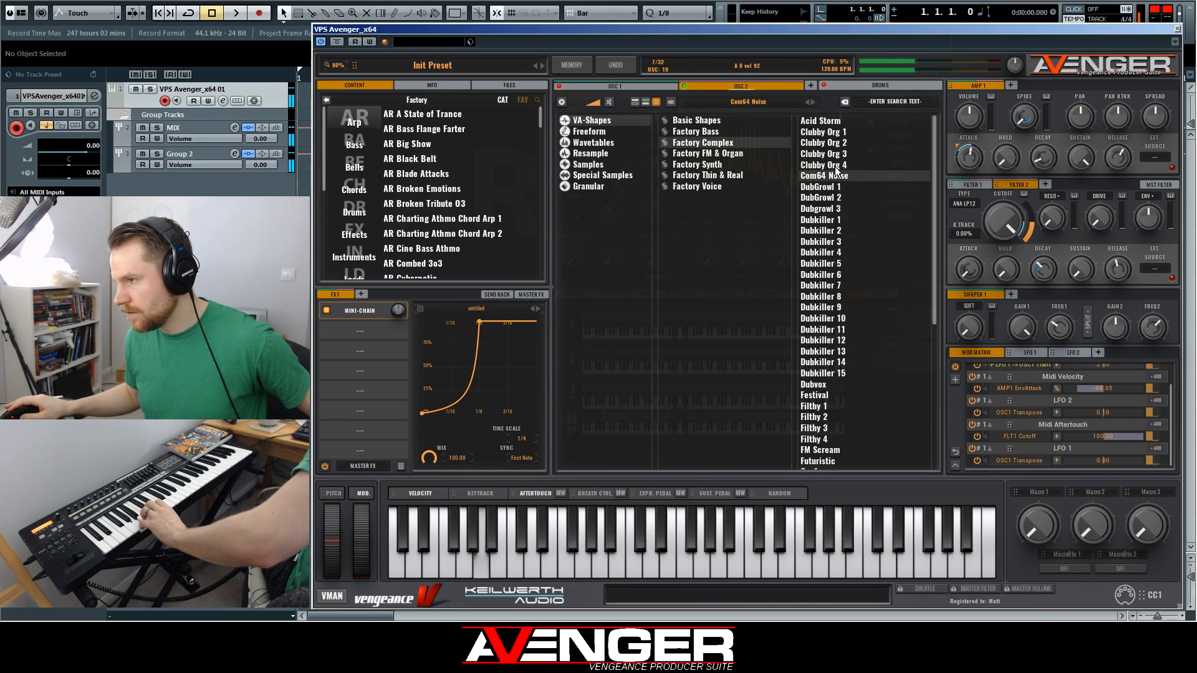
click(835, 154)
click(838, 297)
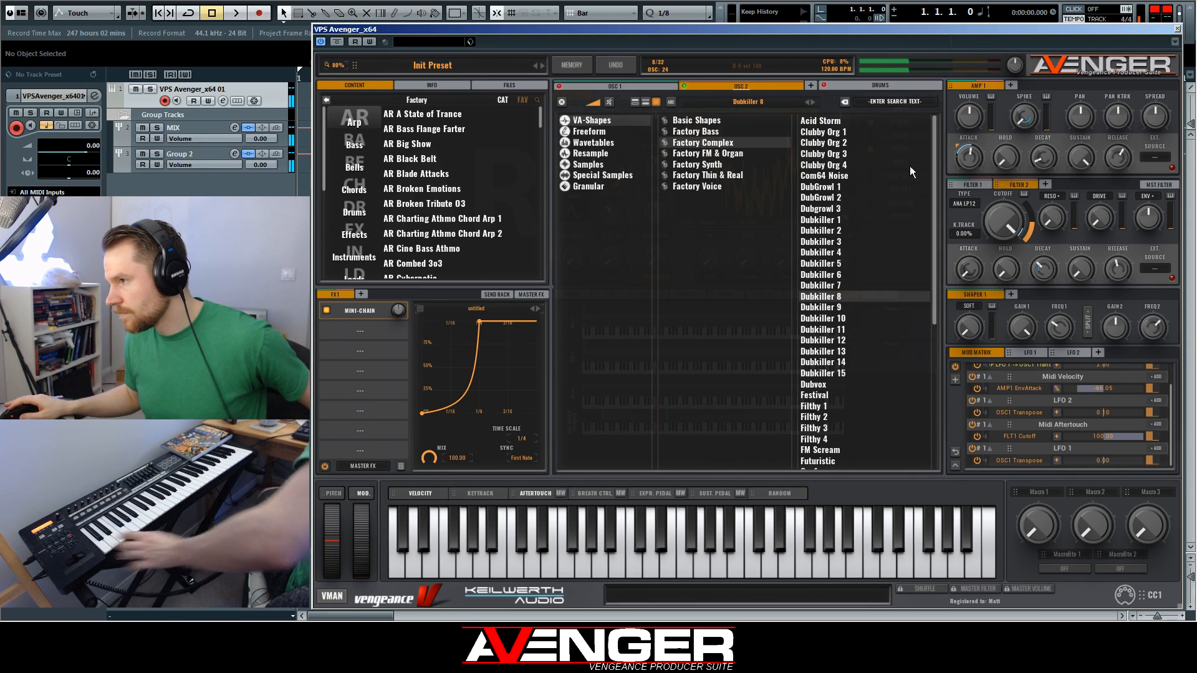
Return to the OSC 2 settings and lower the oscillator's transpose
click(562, 101)
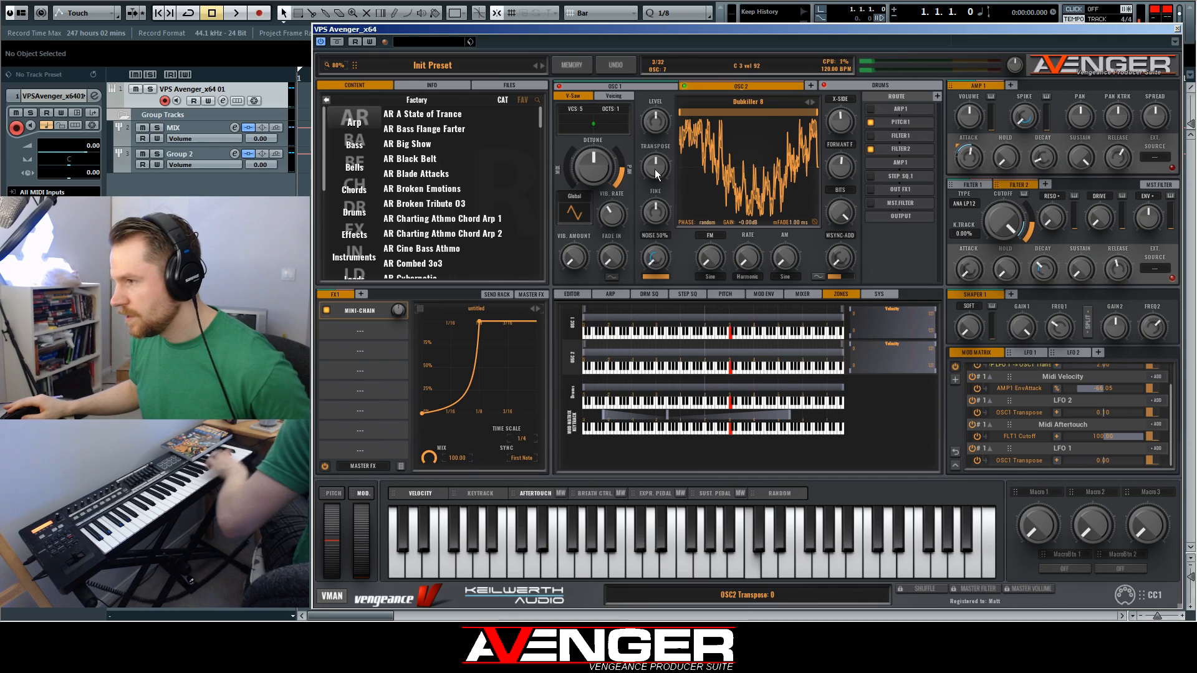
drag(654, 170, 665, 208)
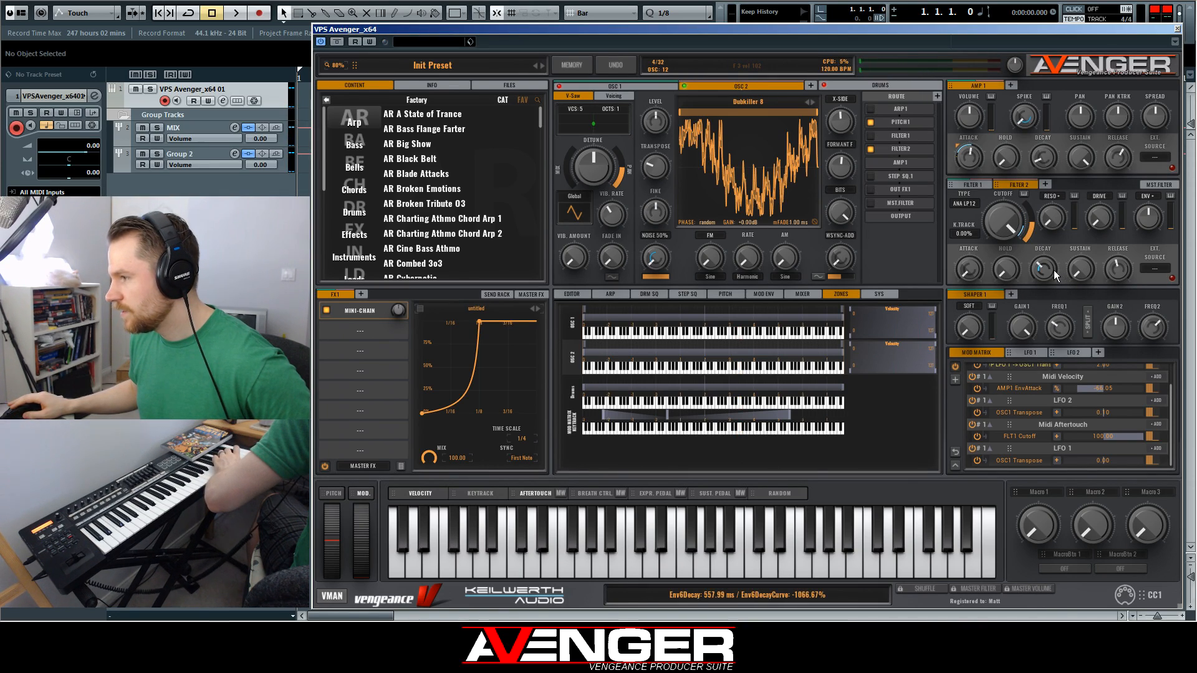
Add a second amp, check the modules available for OSC 2's routing, and remove the second amp
click(1012, 83)
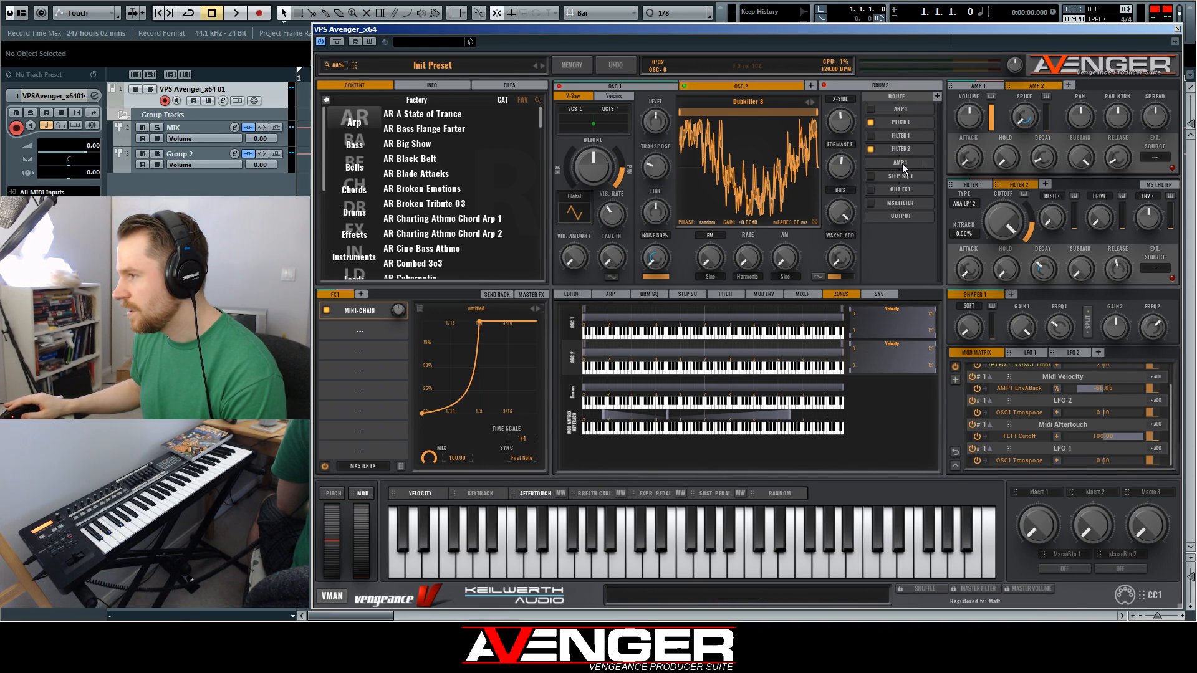
click(937, 95)
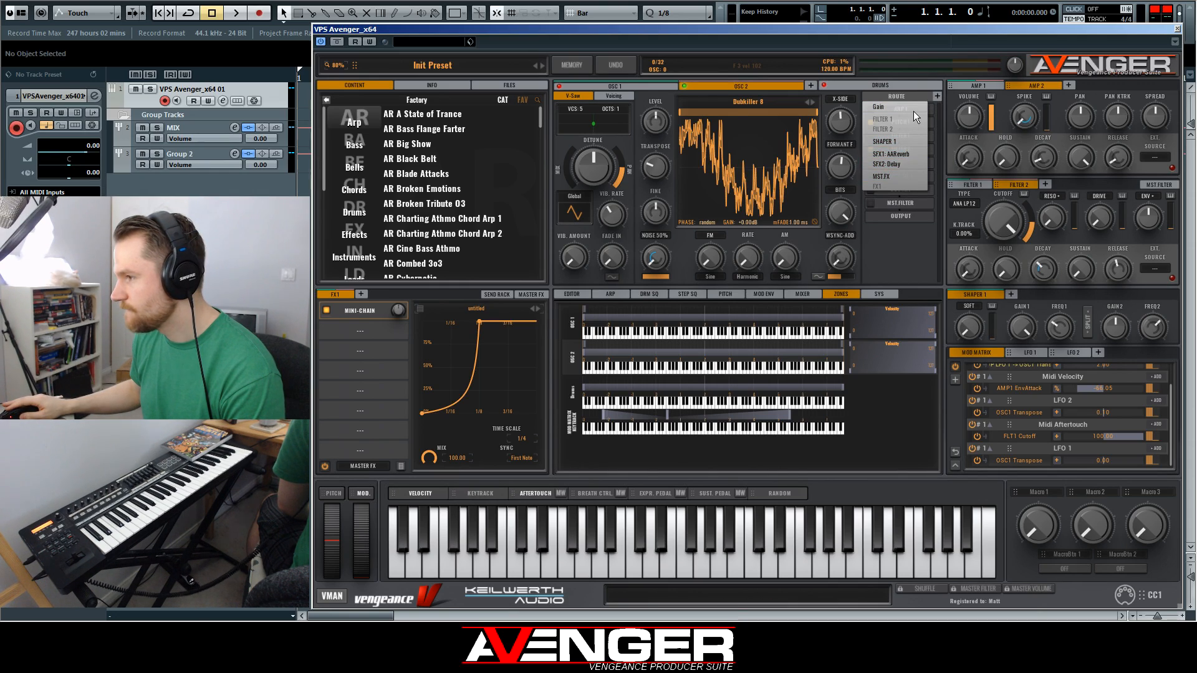
click(1100, 88)
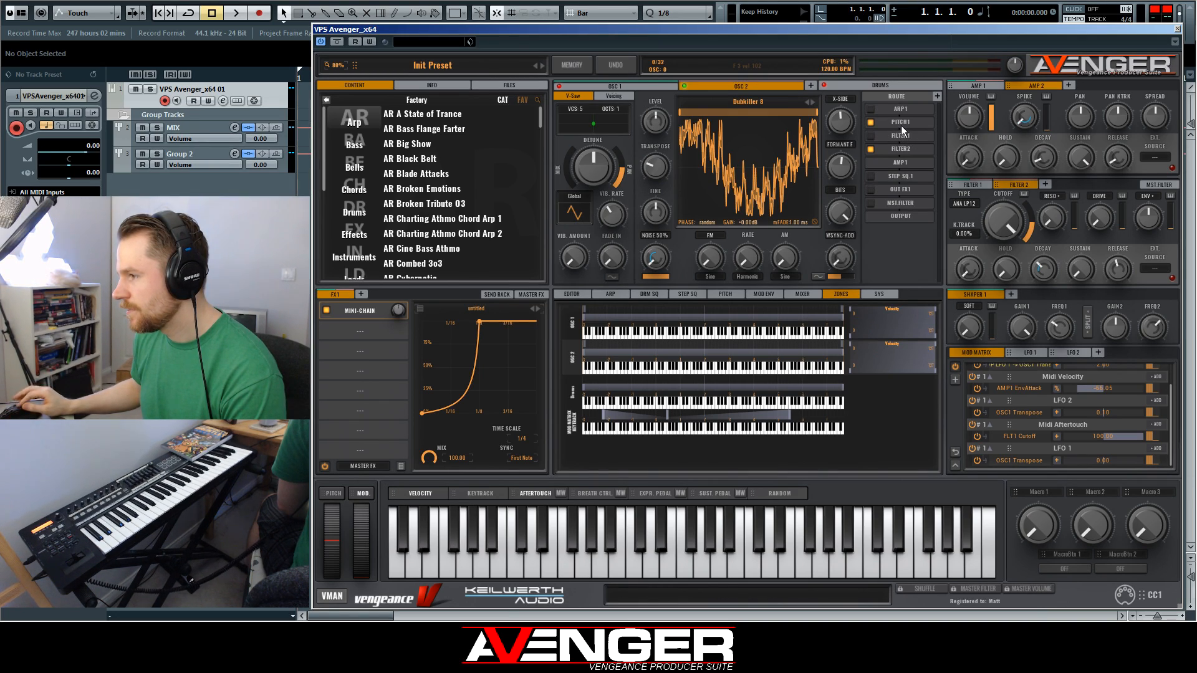
click(656, 87)
click(729, 88)
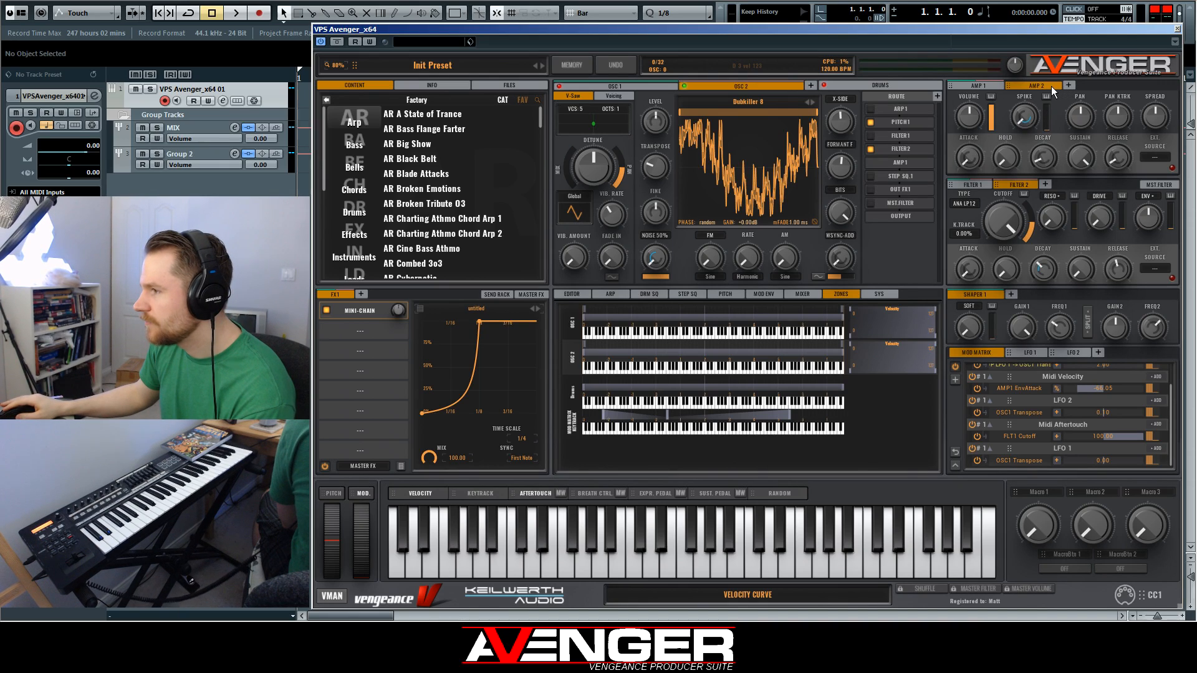
click(1041, 129)
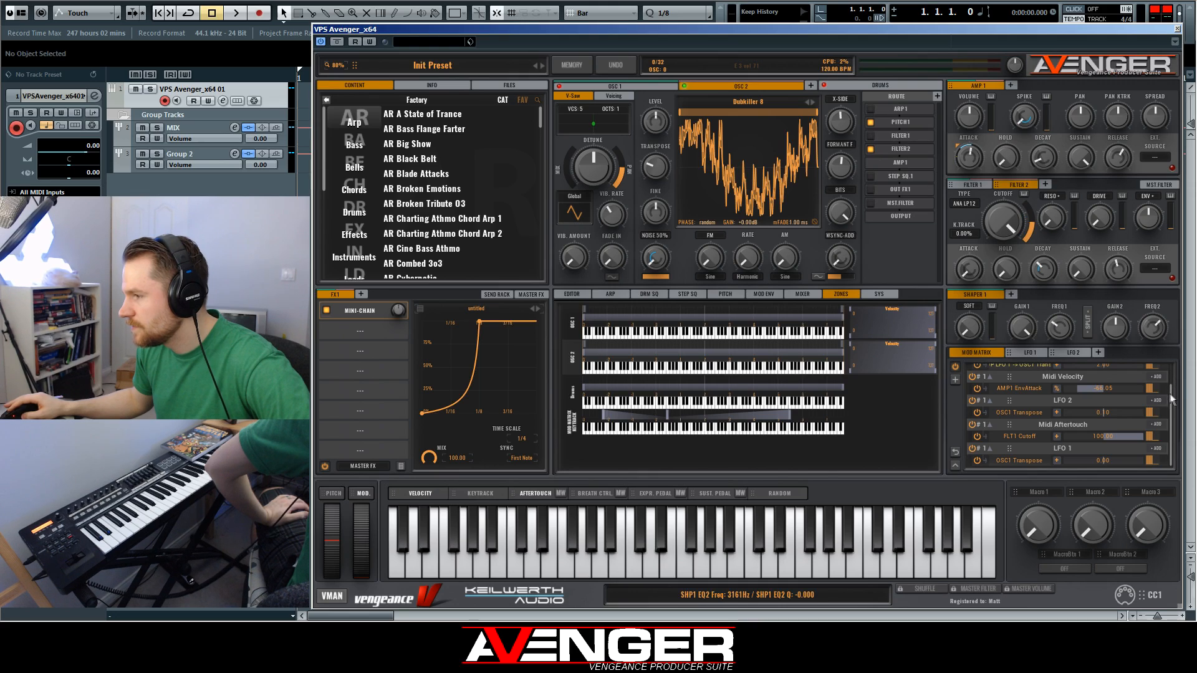
Add a third LFO and set its shape to Random Square
click(1100, 353)
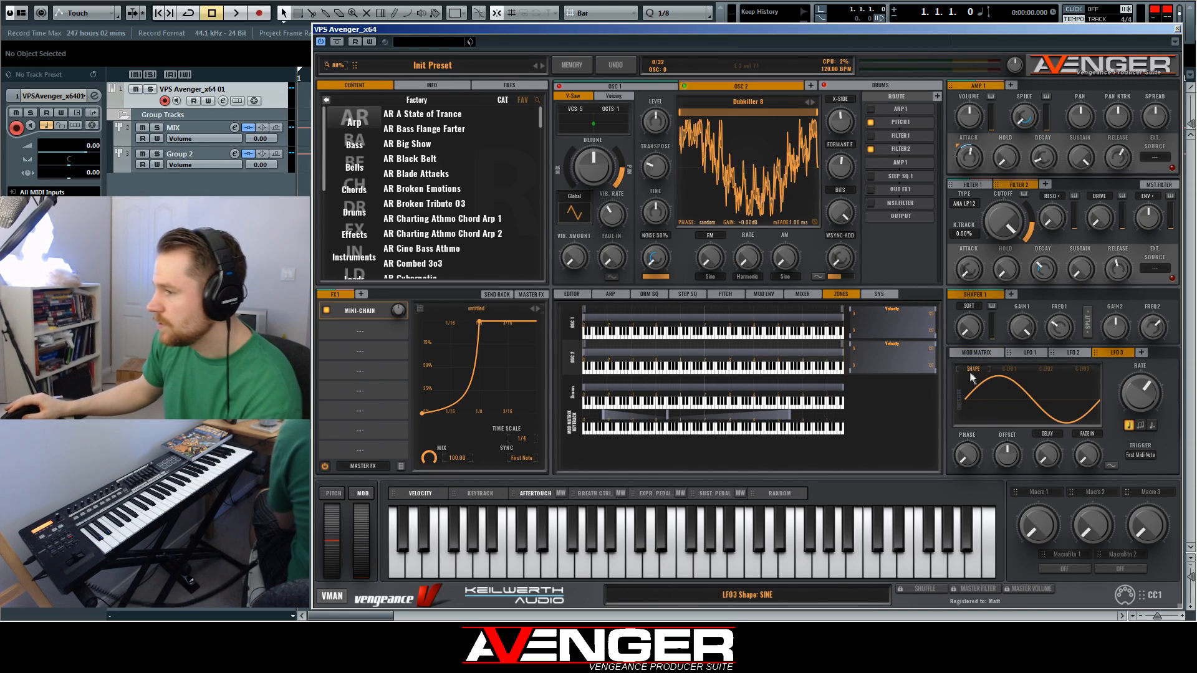
click(1033, 417)
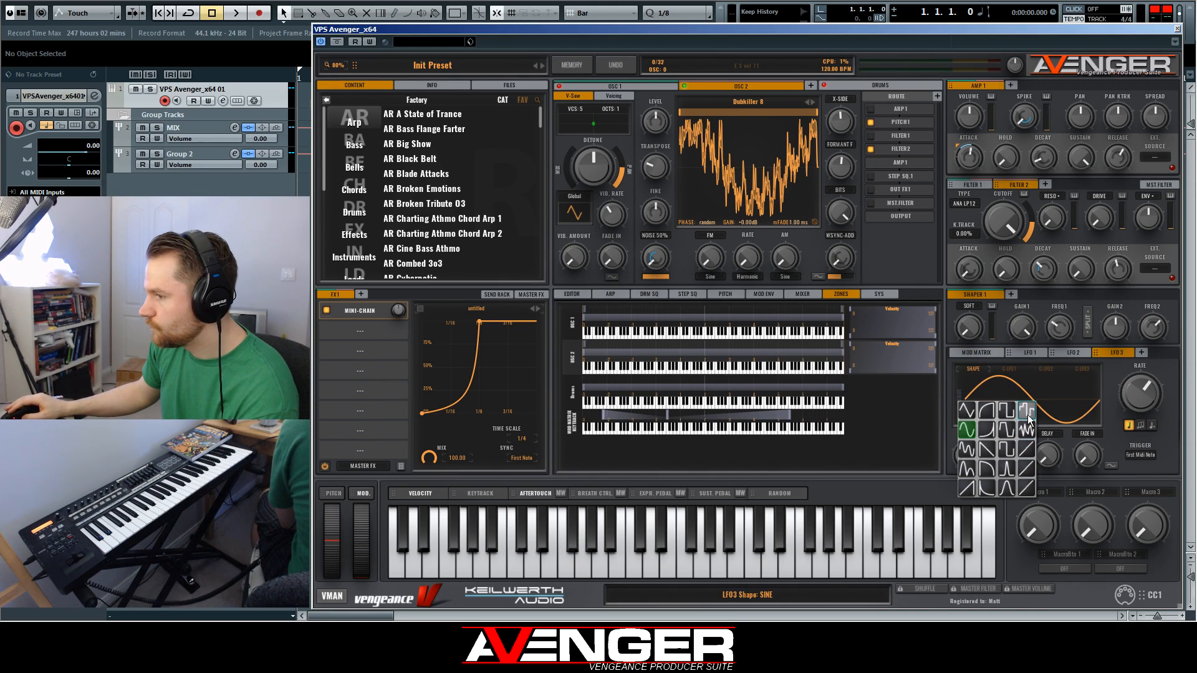
click(1027, 411)
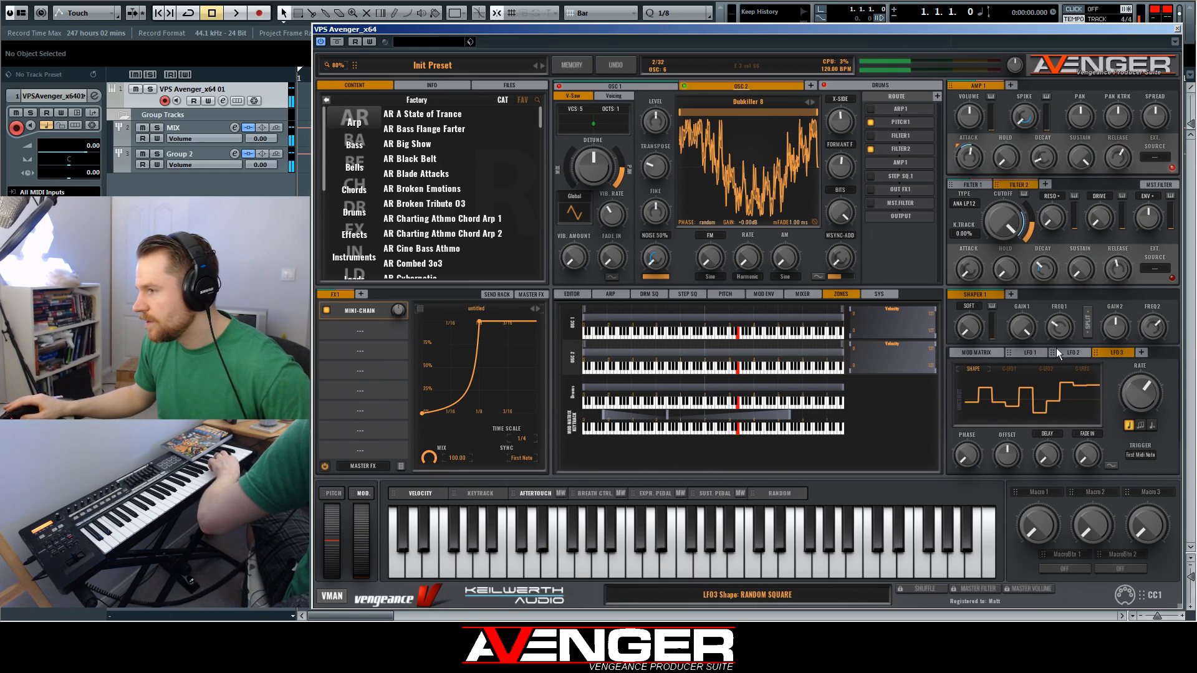
Add LFO 3 as a mod matrix source for OSC2 X-Cite with an amount of about 54
click(989, 353)
click(955, 379)
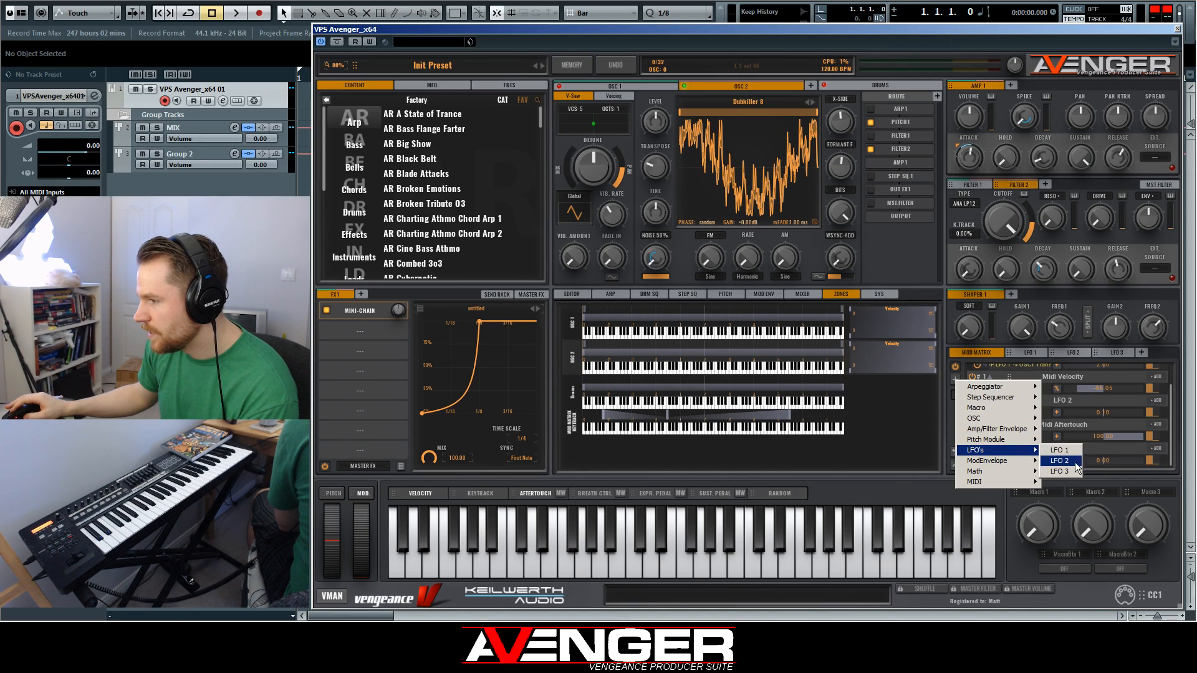
click(1070, 471)
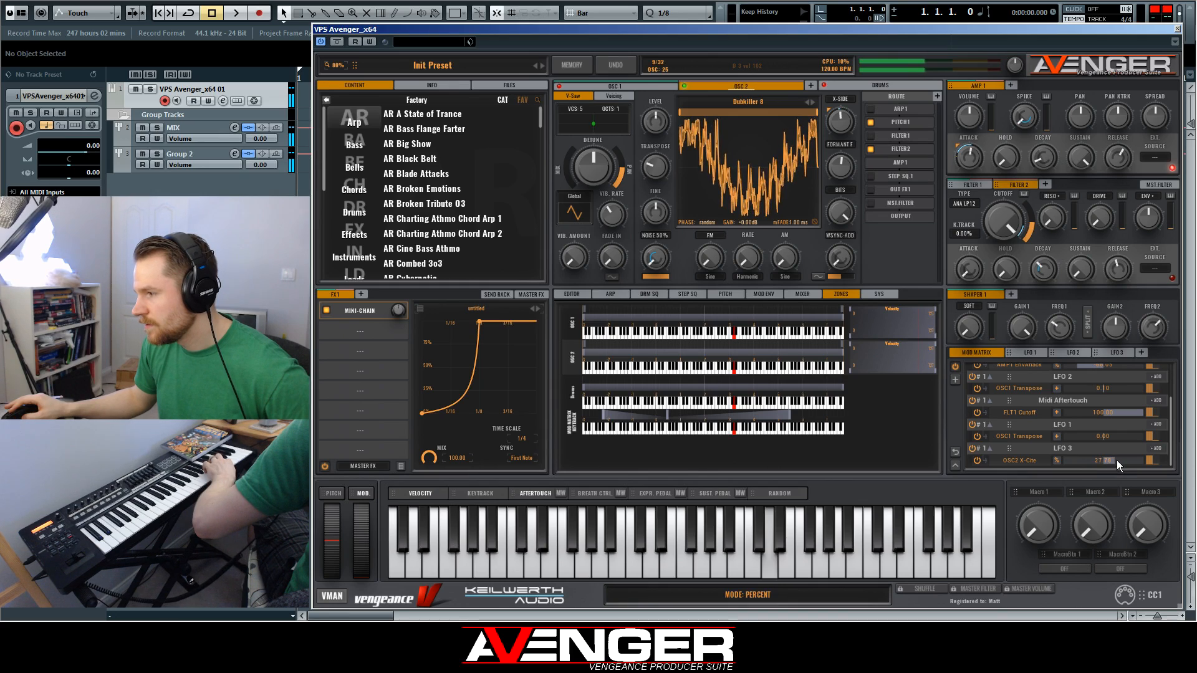
drag(1123, 462, 1127, 459)
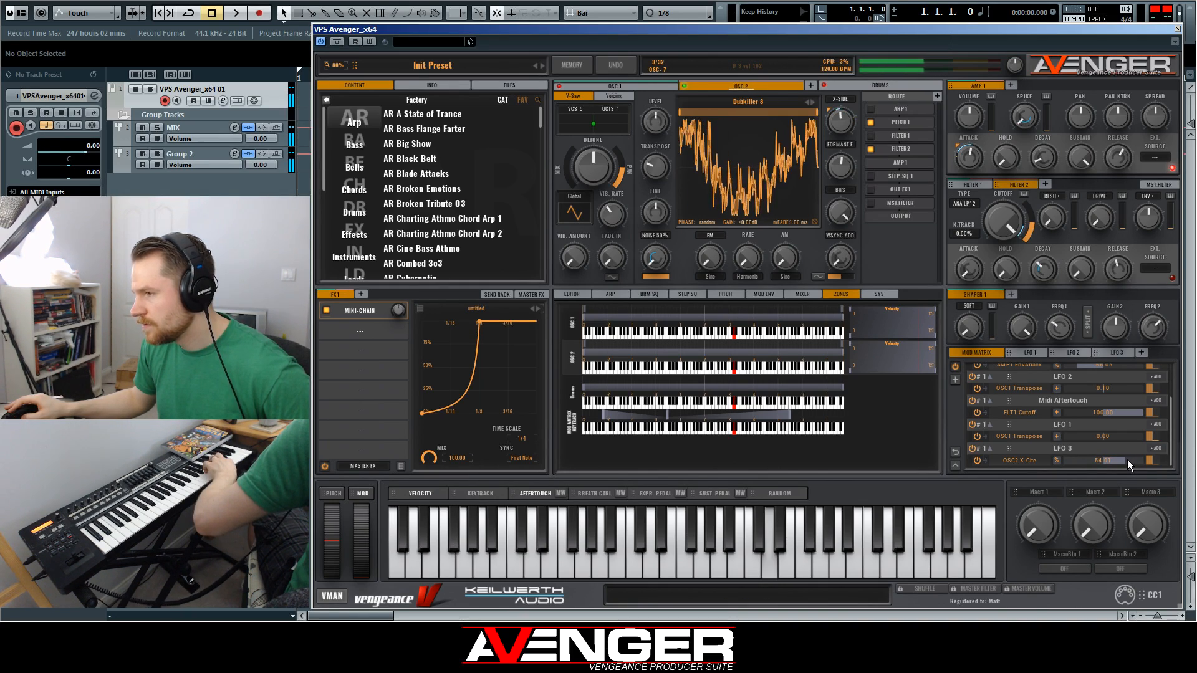
click(1113, 353)
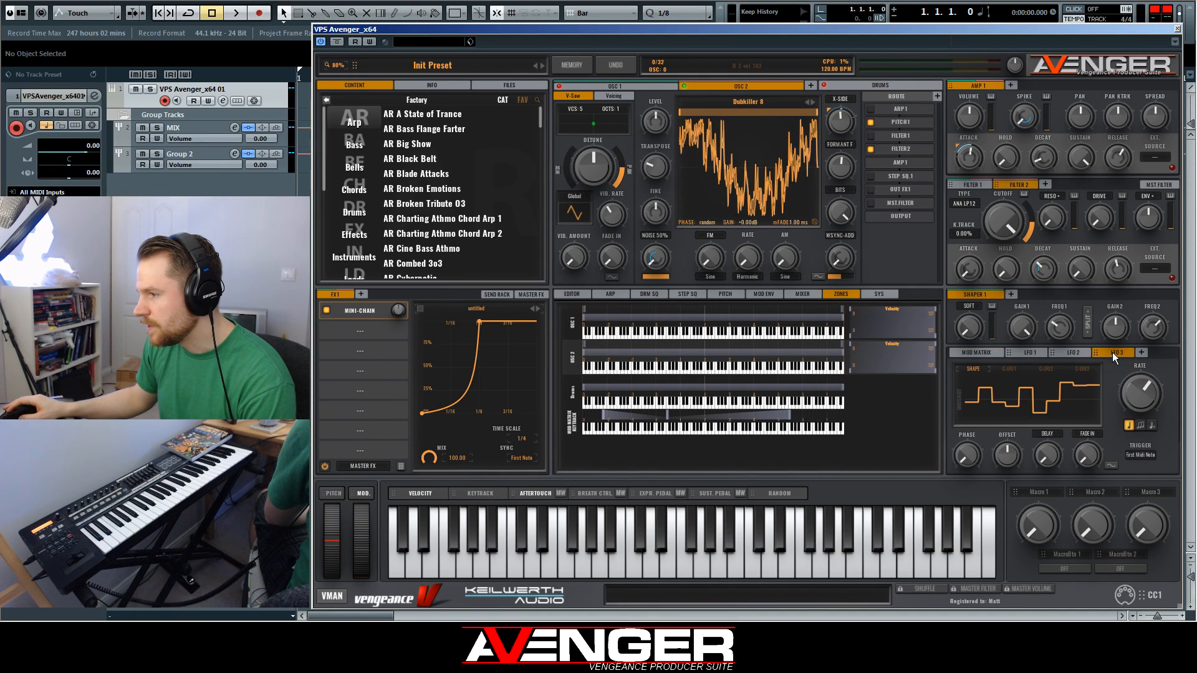
click(977, 353)
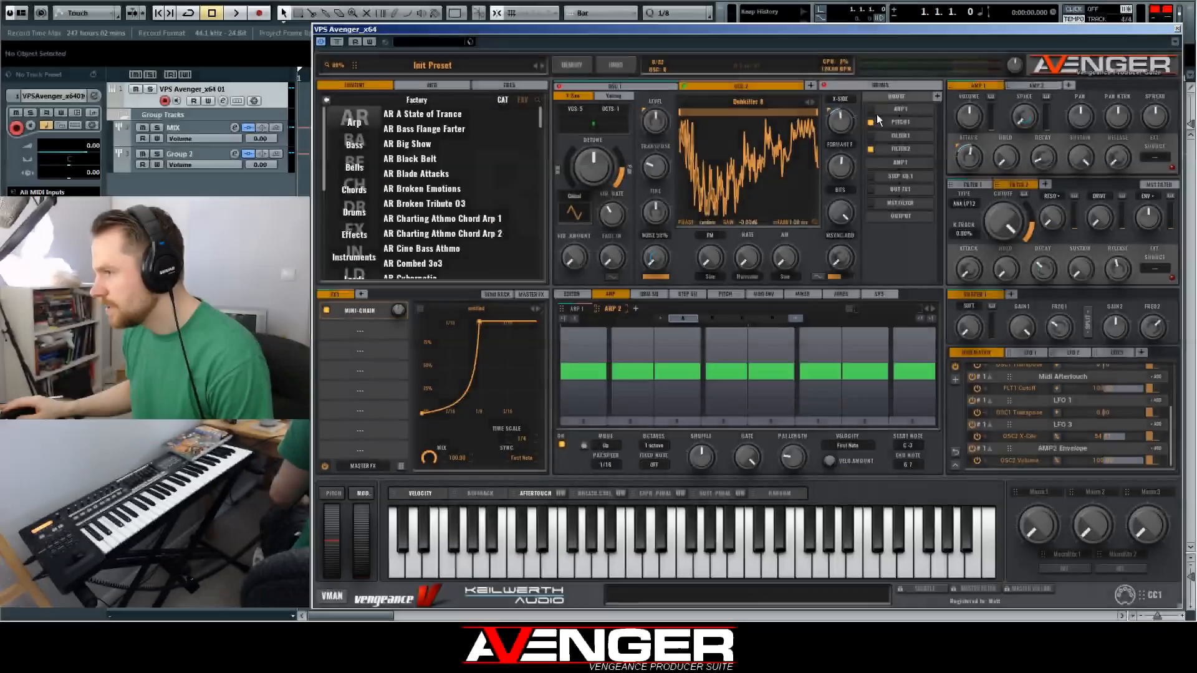
Route OSC 2 through ARP 2 and check the amps available in its routing
click(903, 108)
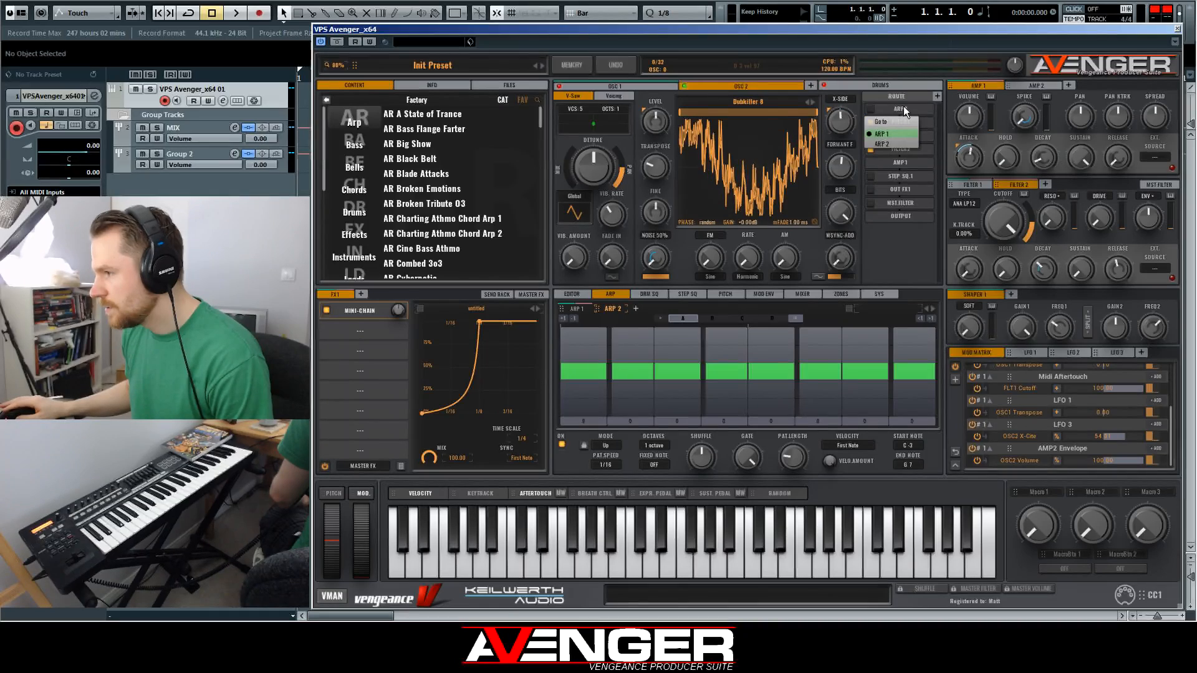
click(887, 145)
click(903, 162)
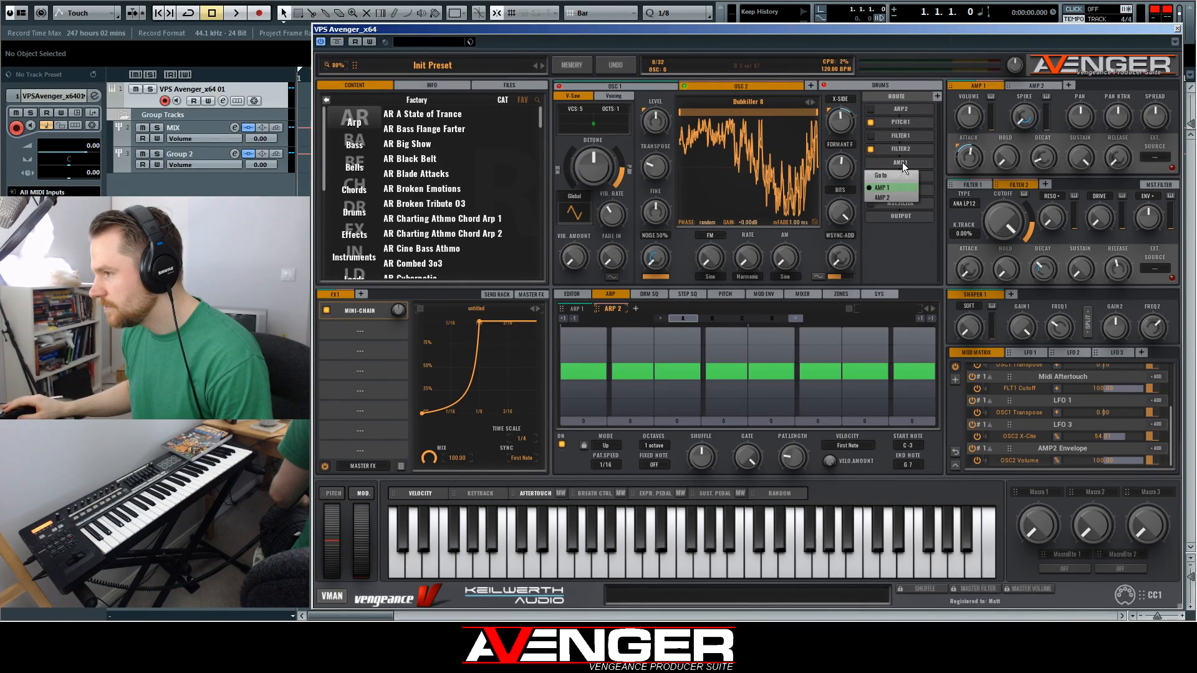
click(889, 177)
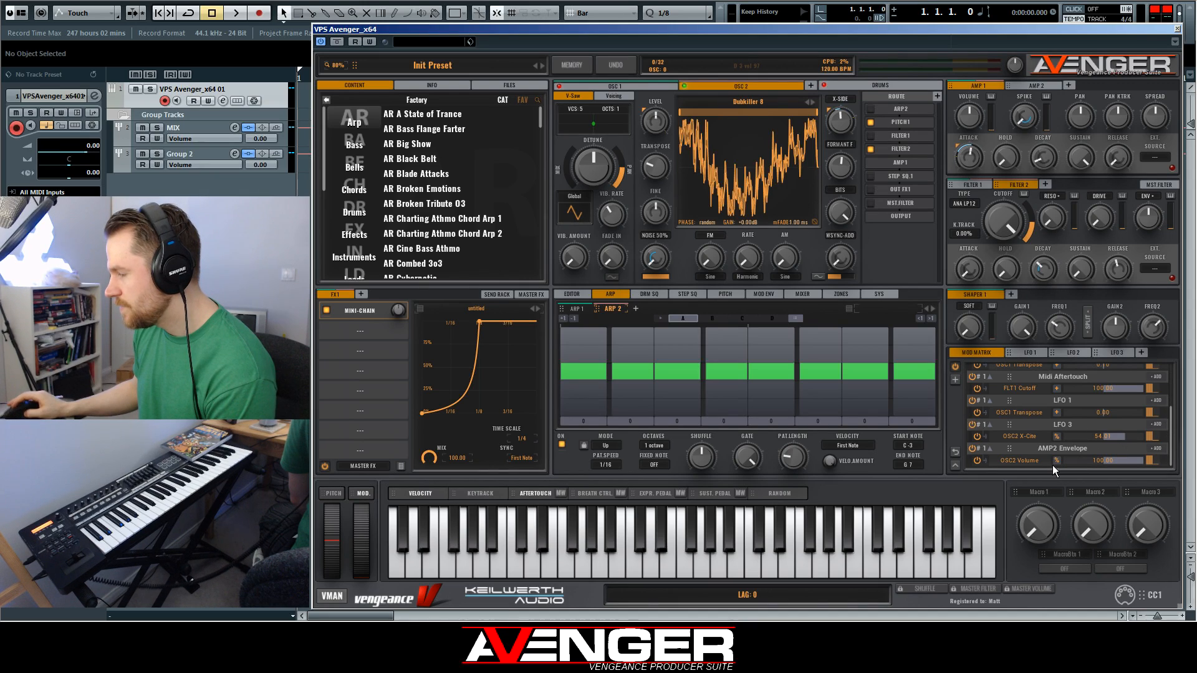
Disable the AMP2 Envelope source in the mod matrix and route OSC 2 through AMP 2
click(985, 460)
click(977, 455)
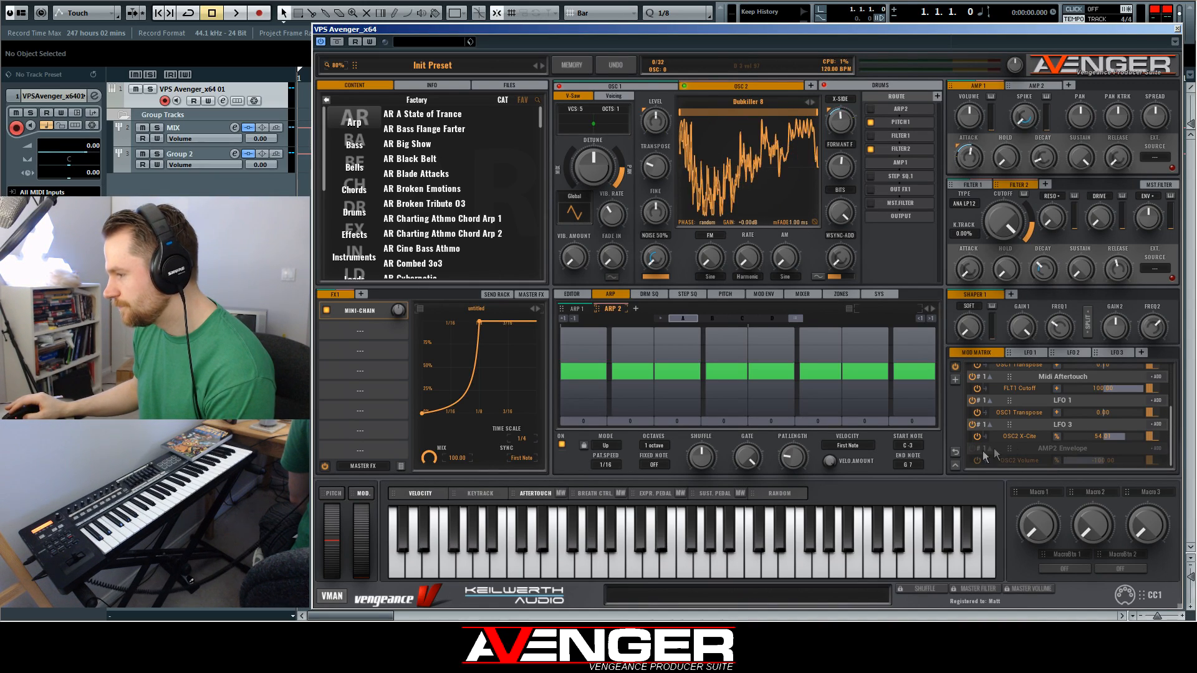
click(899, 164)
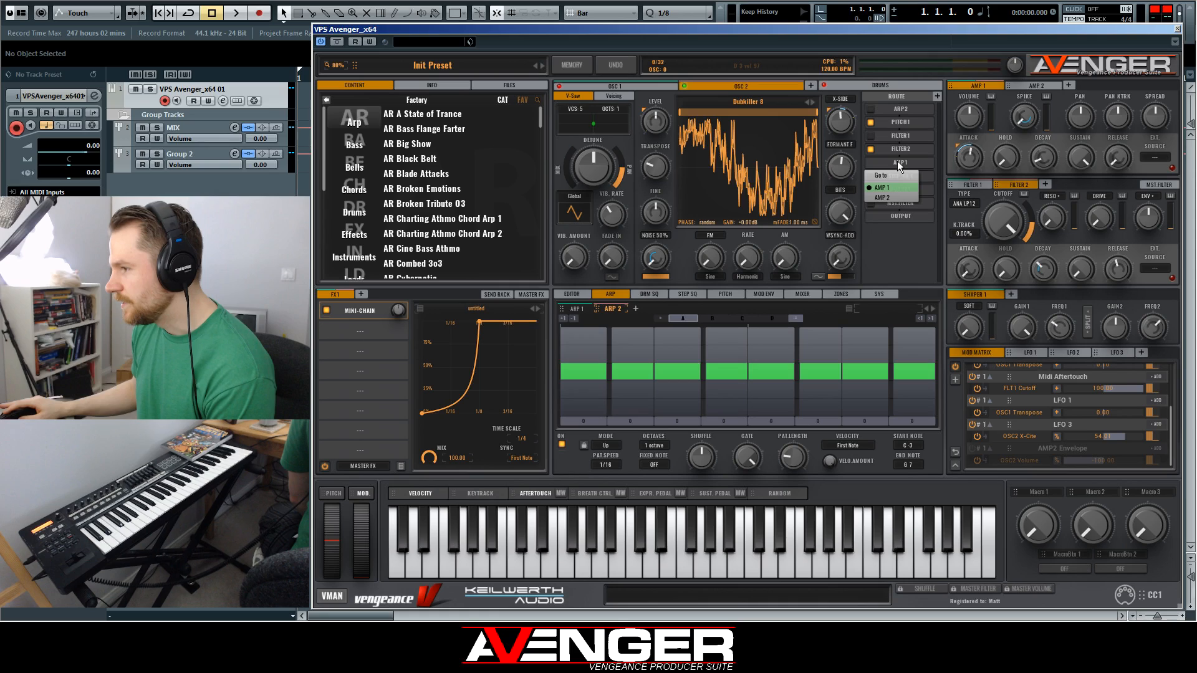
click(886, 197)
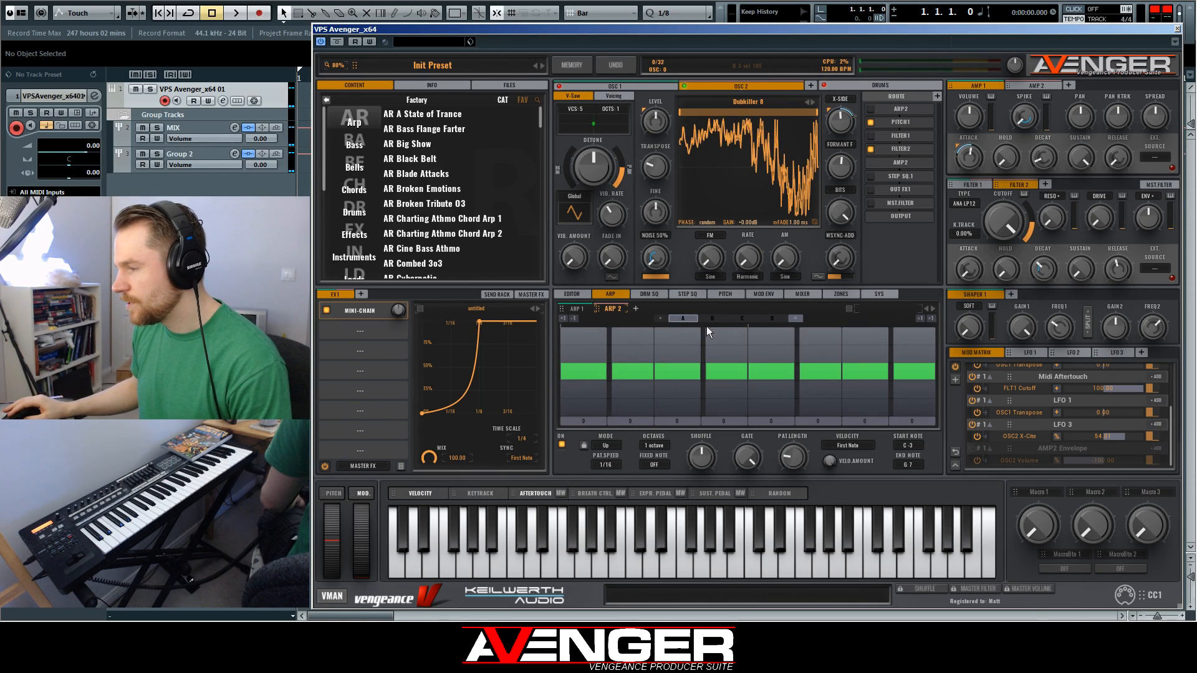
Load the Deep Bassline 2 pattern from the Basslines presets into ARP 2
click(879, 309)
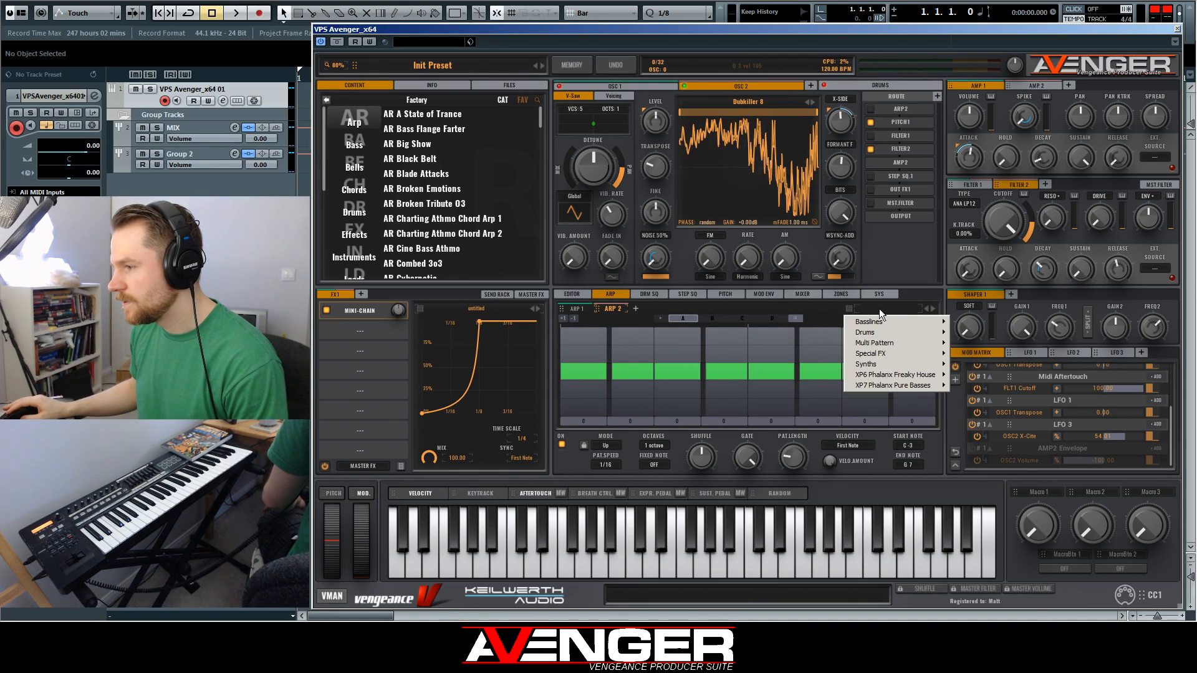
click(813, 307)
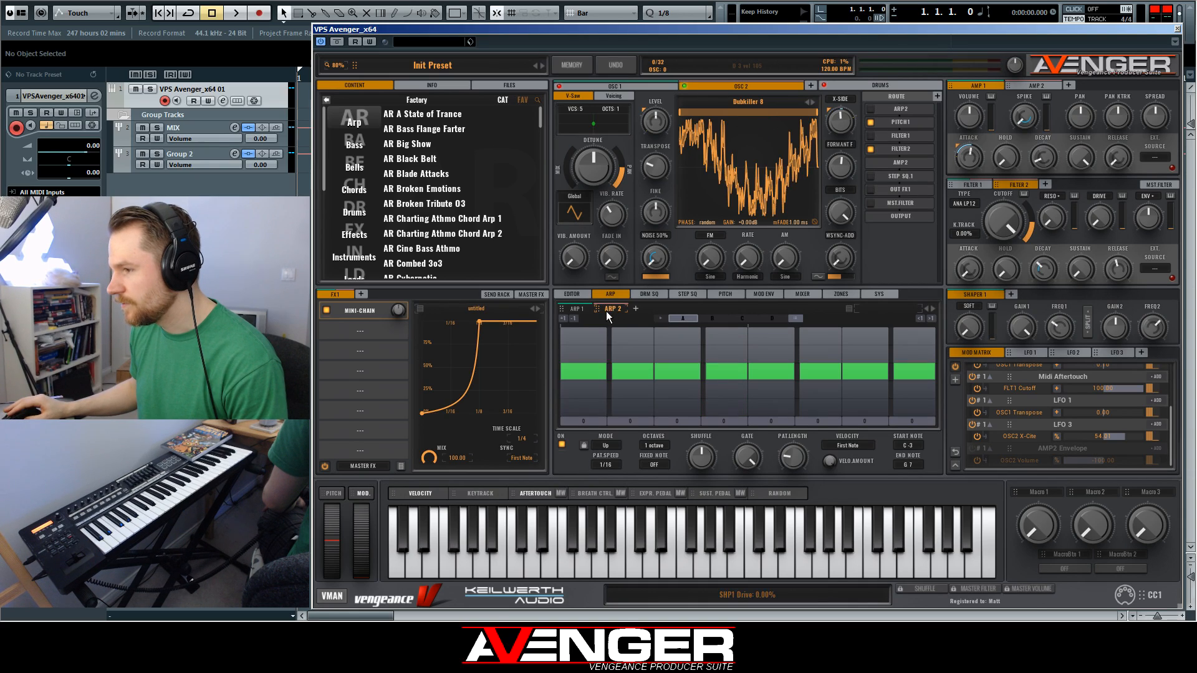
click(570, 294)
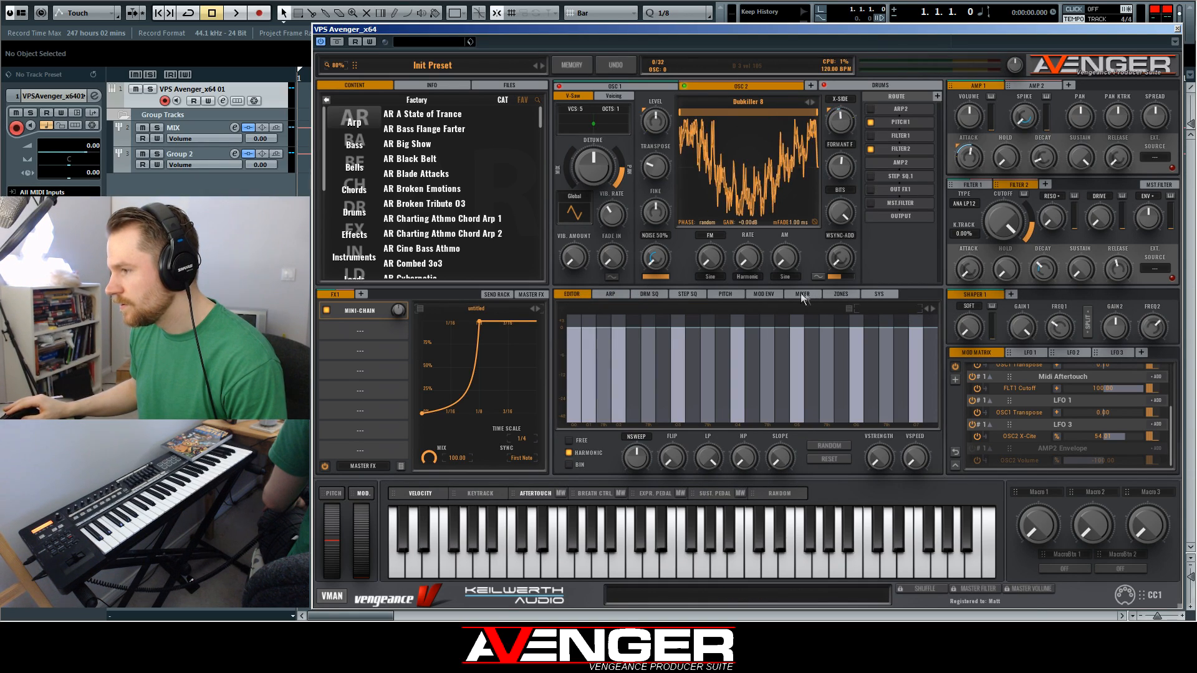
click(618, 292)
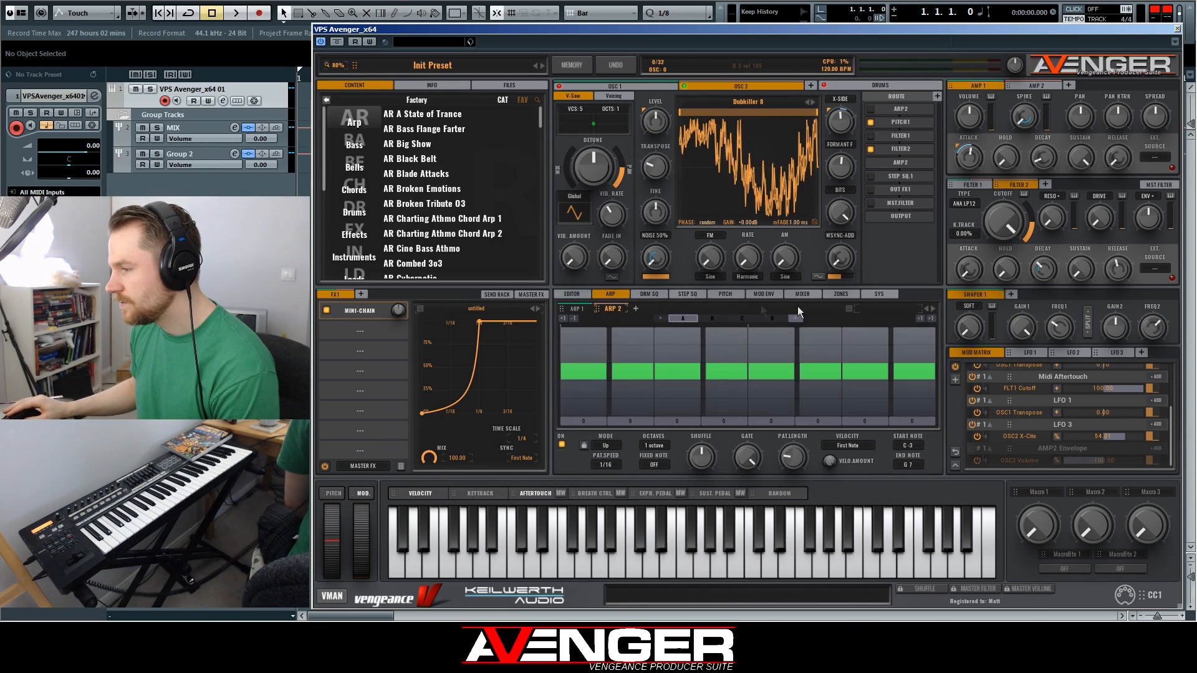
click(870, 305)
mouse_move(866, 325)
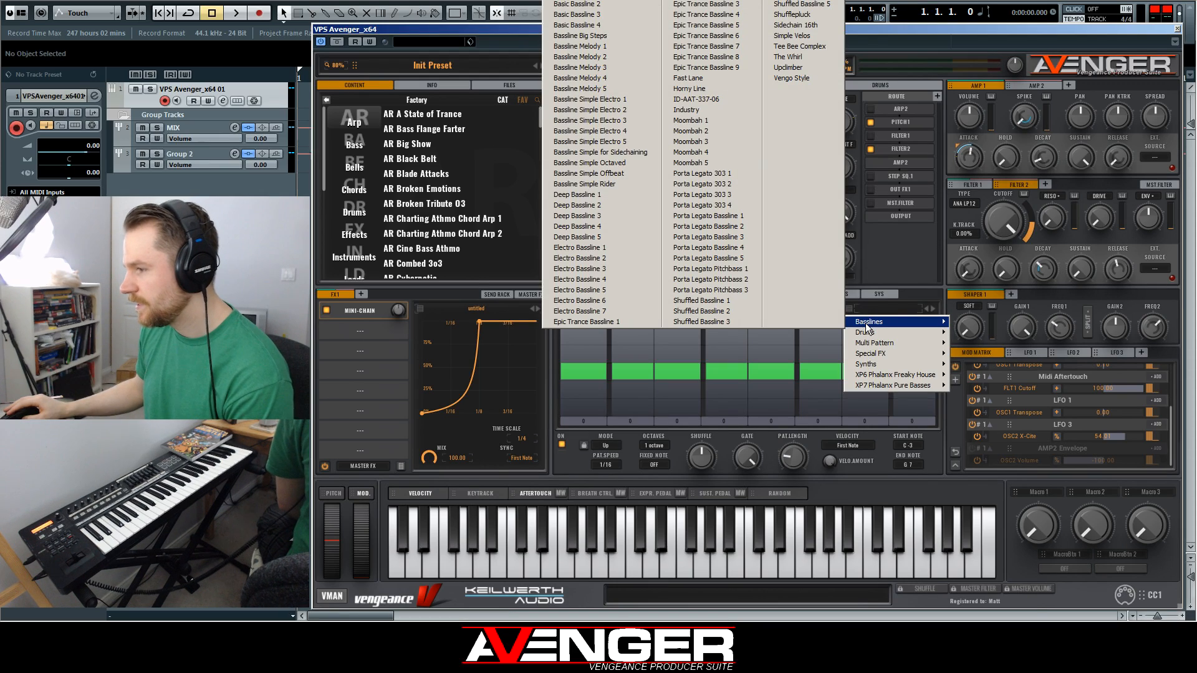
click(598, 206)
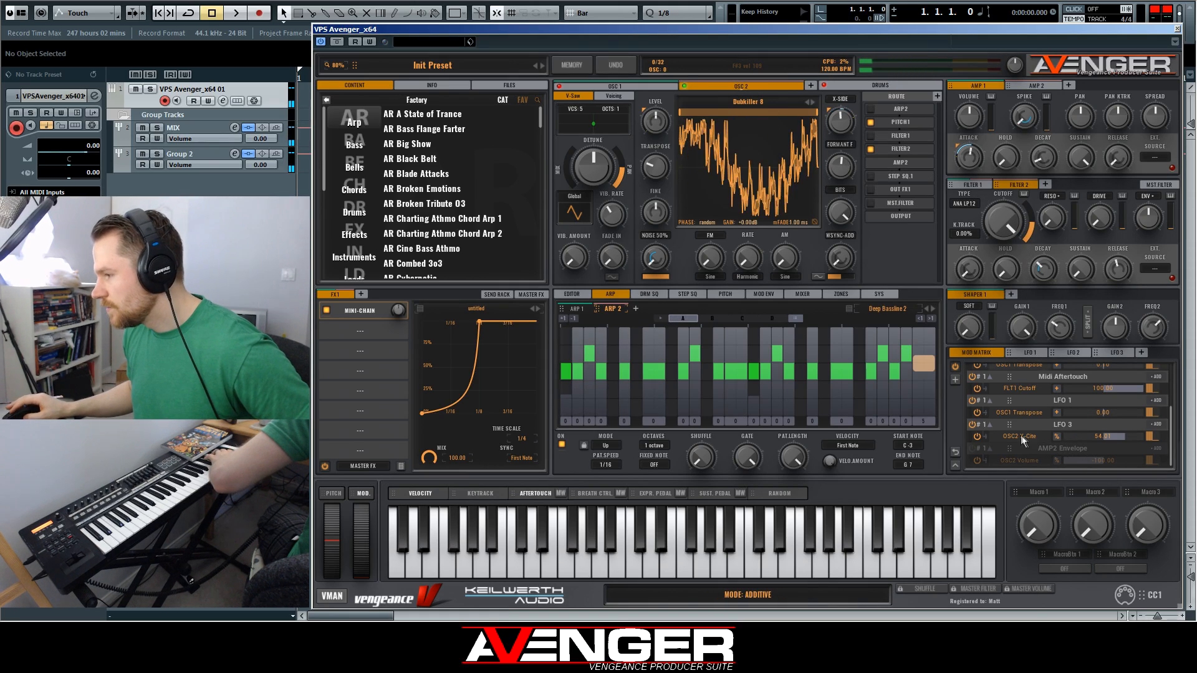
Switch the LFO 3 modulation off and back on to compare its effect on the arpeggiated sound
click(973, 424)
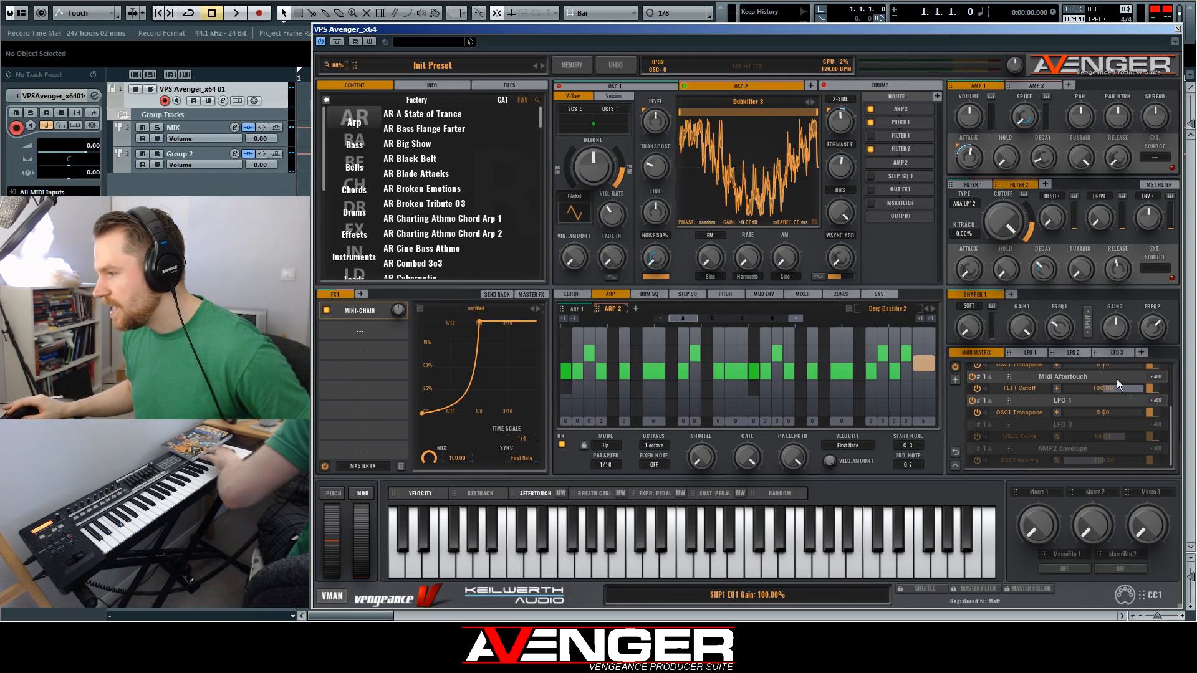
click(972, 425)
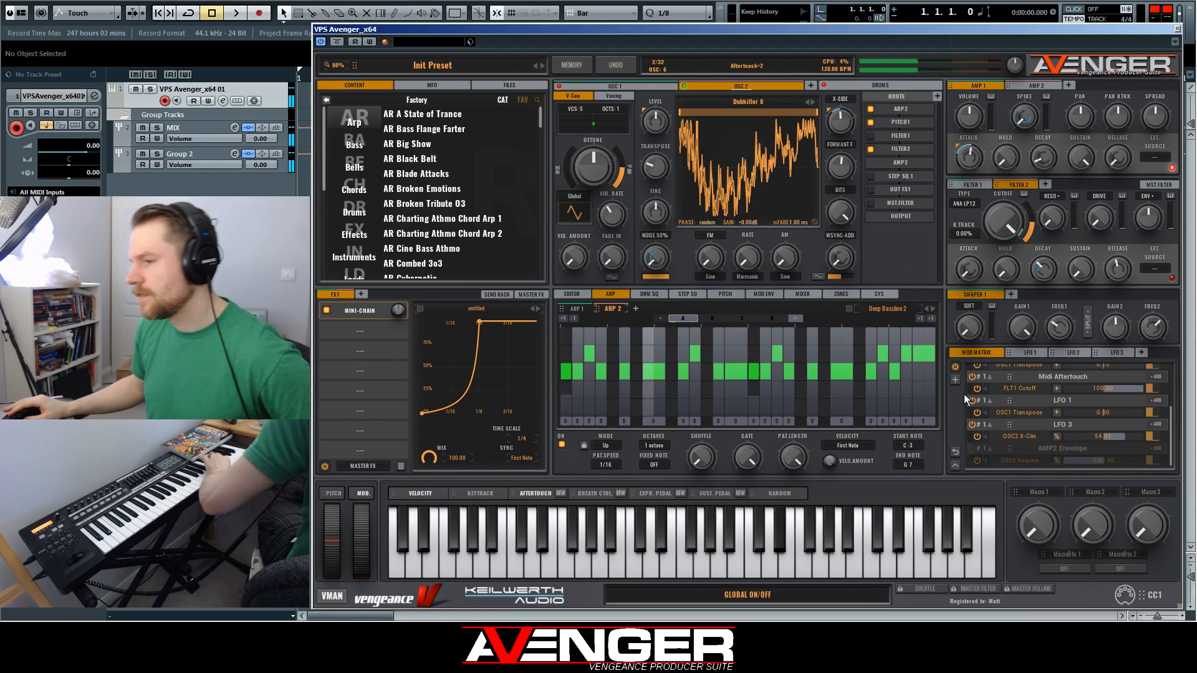
Turn the drums and OSC 1 back on and raise OSC 2's transpose
click(823, 84)
click(609, 76)
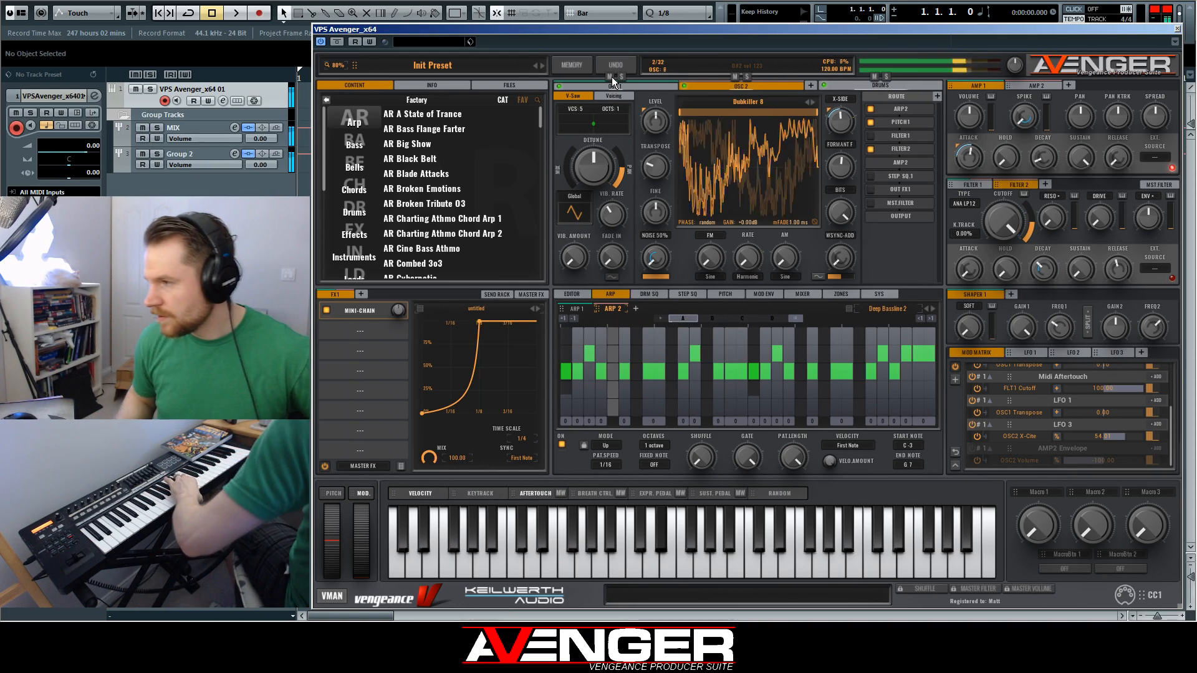
mouse_move(661, 171)
mouse_down()
mouse_move(667, 134)
mouse_move(665, 154)
mouse_up()
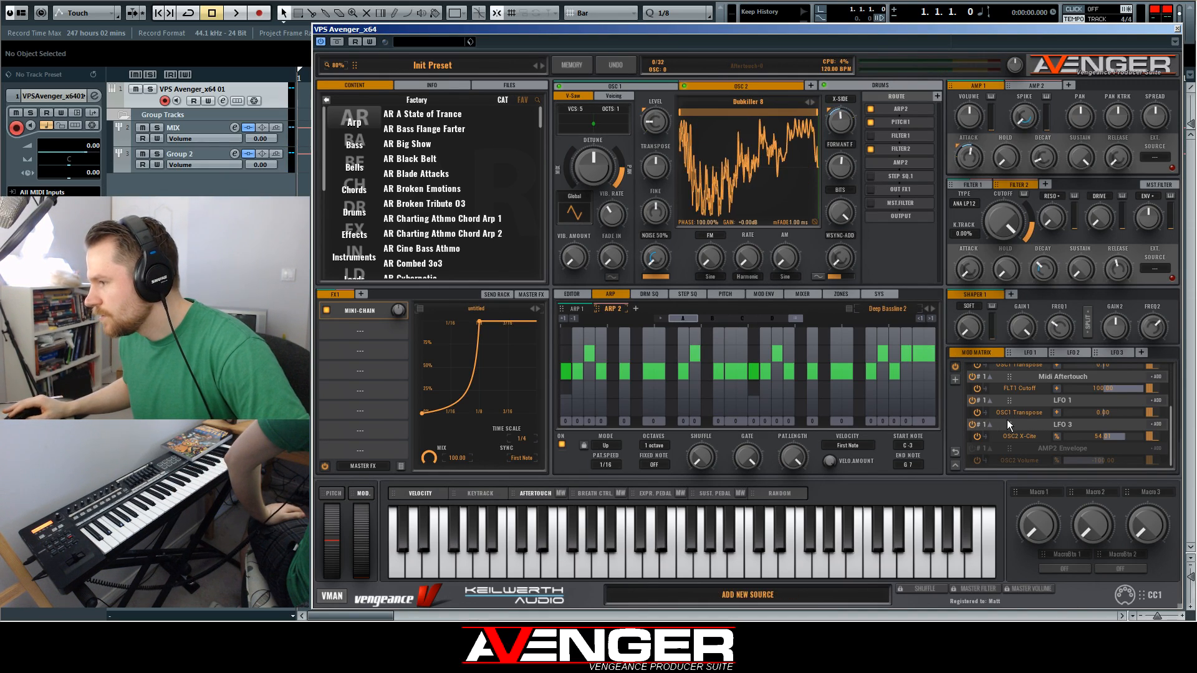
Add OSC2 VSaw PanSpread as a second modulation target of LFO 3
click(1161, 425)
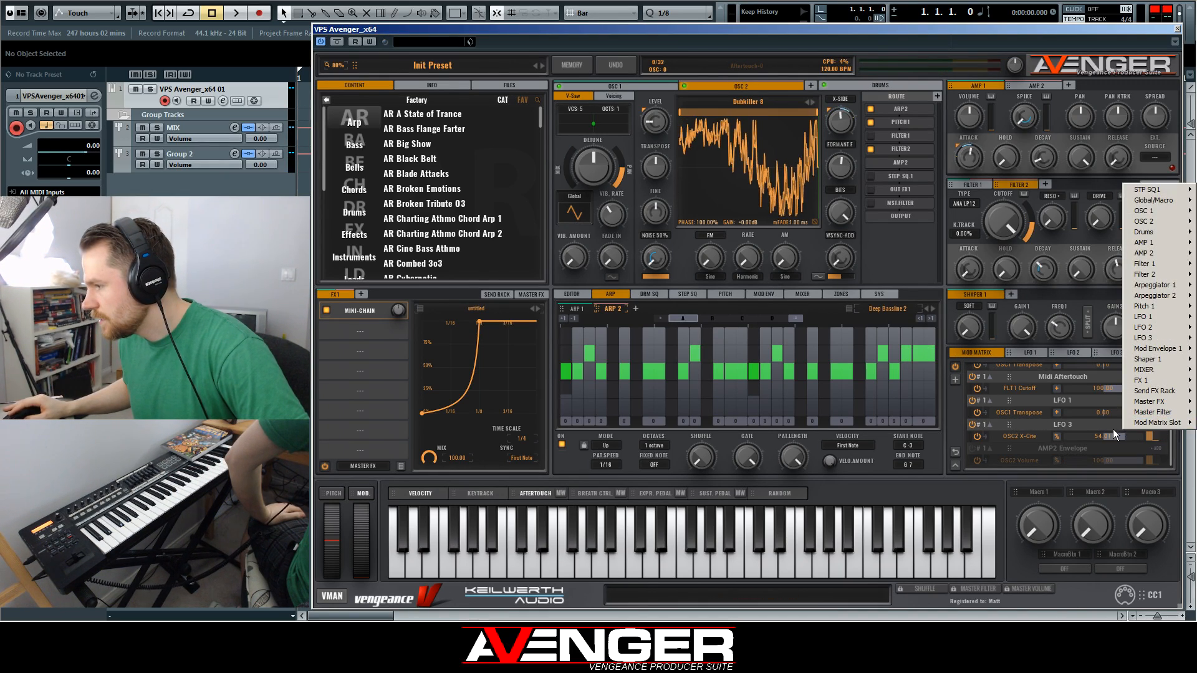
mouse_move(1147, 313)
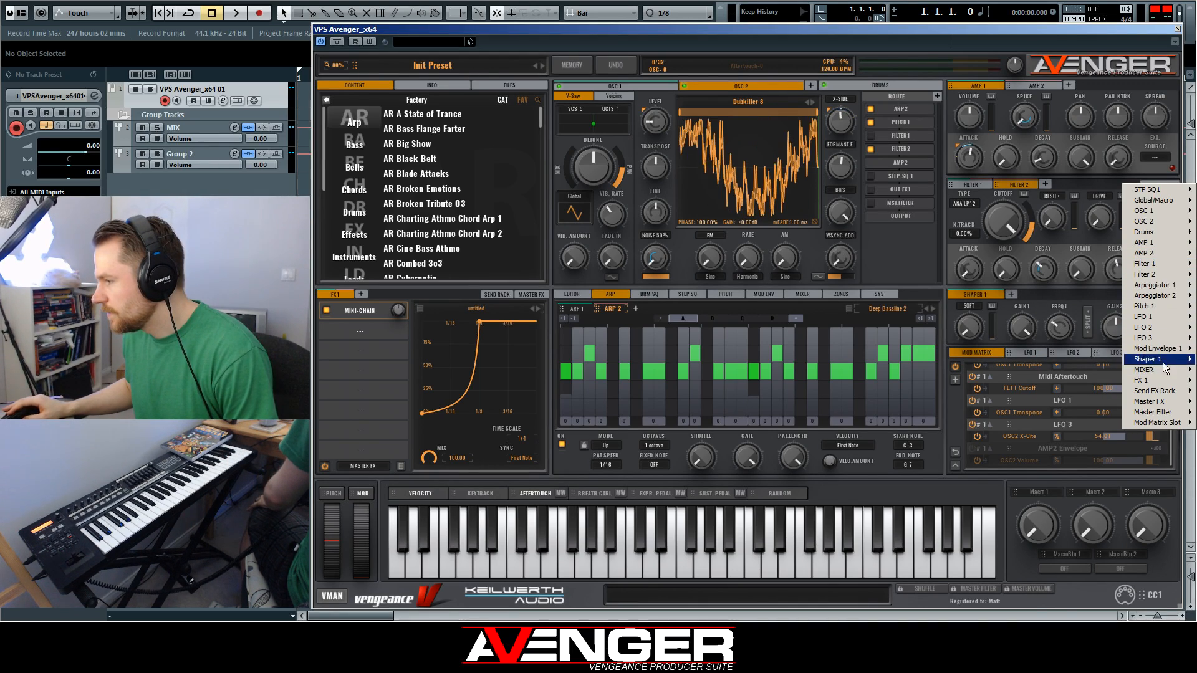
mouse_move(1154, 215)
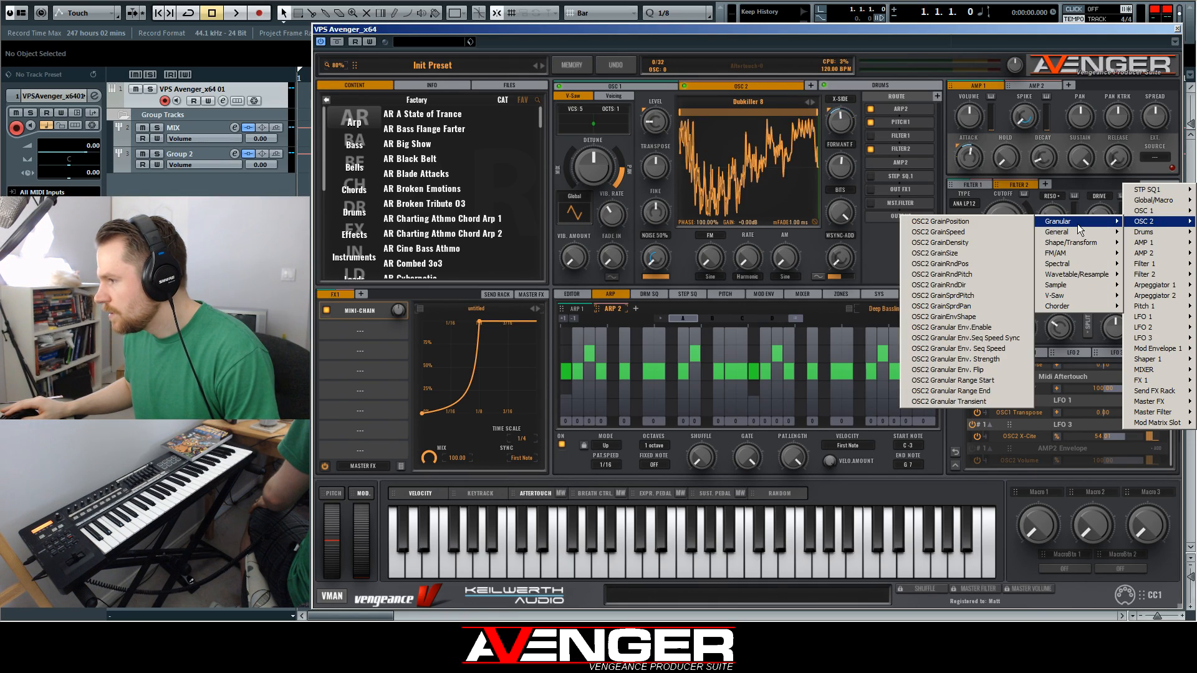
mouse_move(1080, 248)
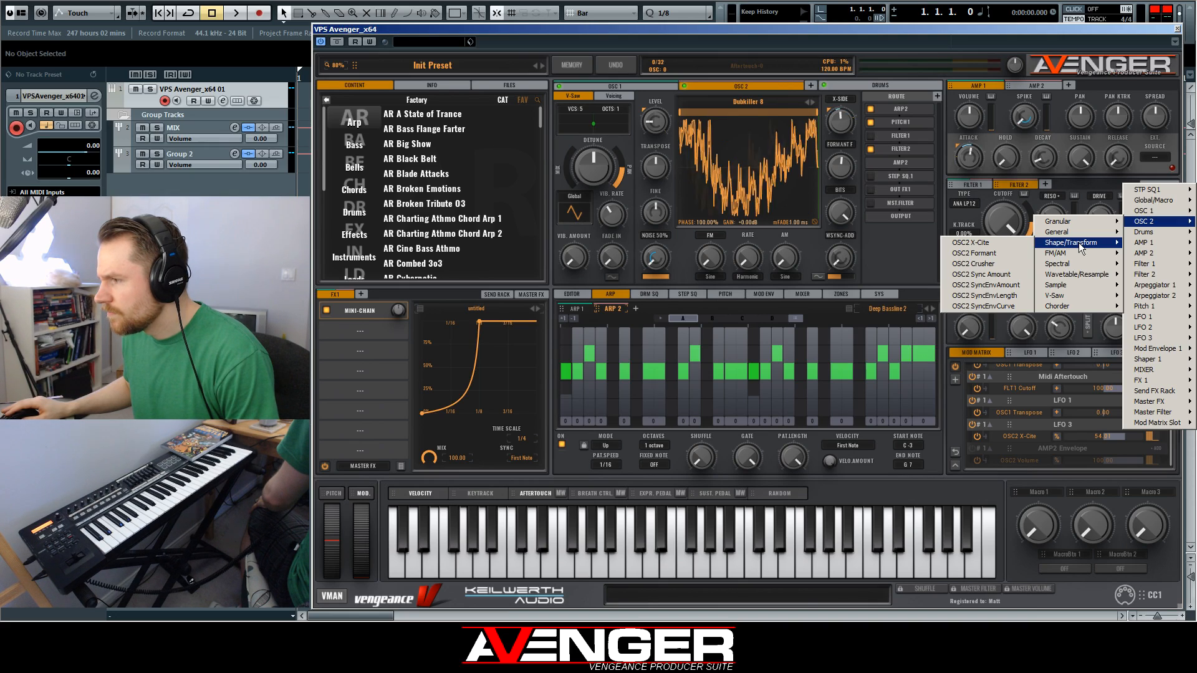
mouse_move(1082, 298)
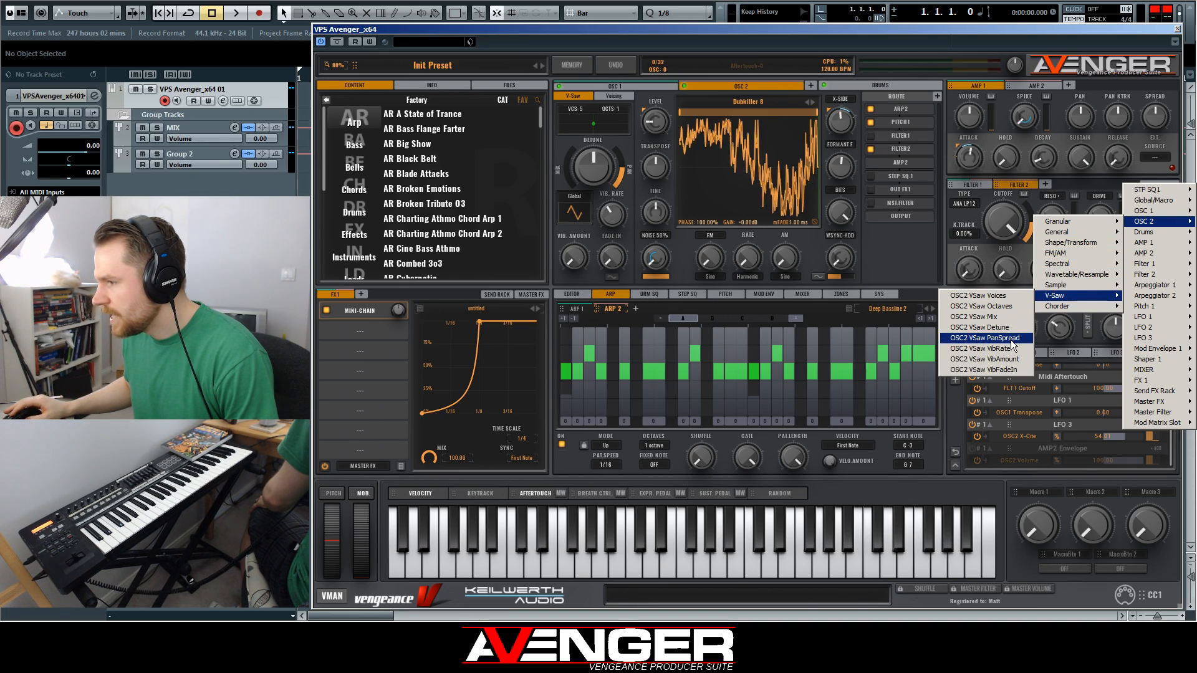
click(1011, 340)
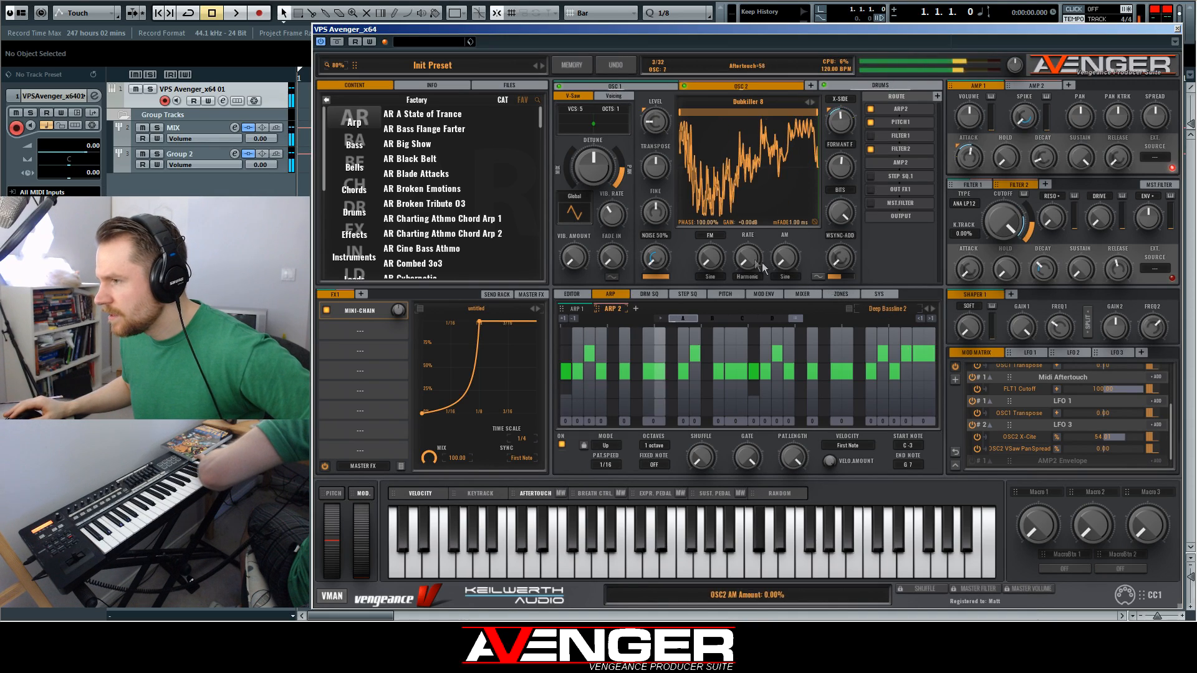
Check OSC 2's voicing settings and raise its V-Saw mix
click(608, 96)
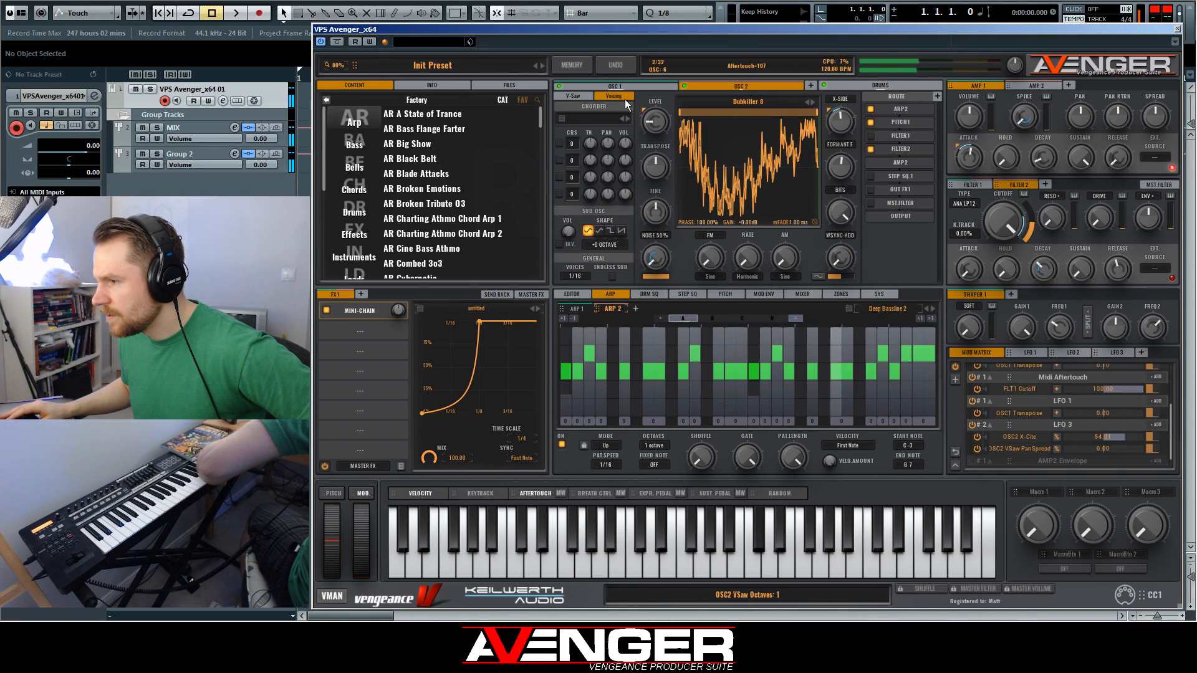
click(572, 98)
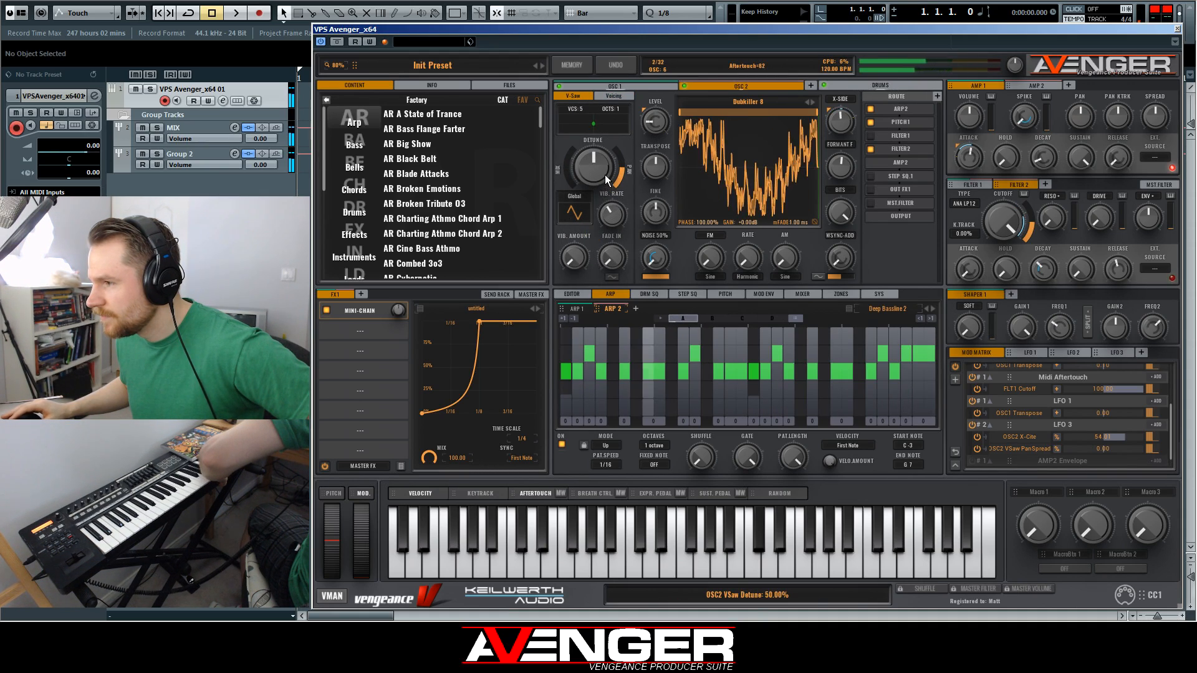
drag(622, 175, 569, 170)
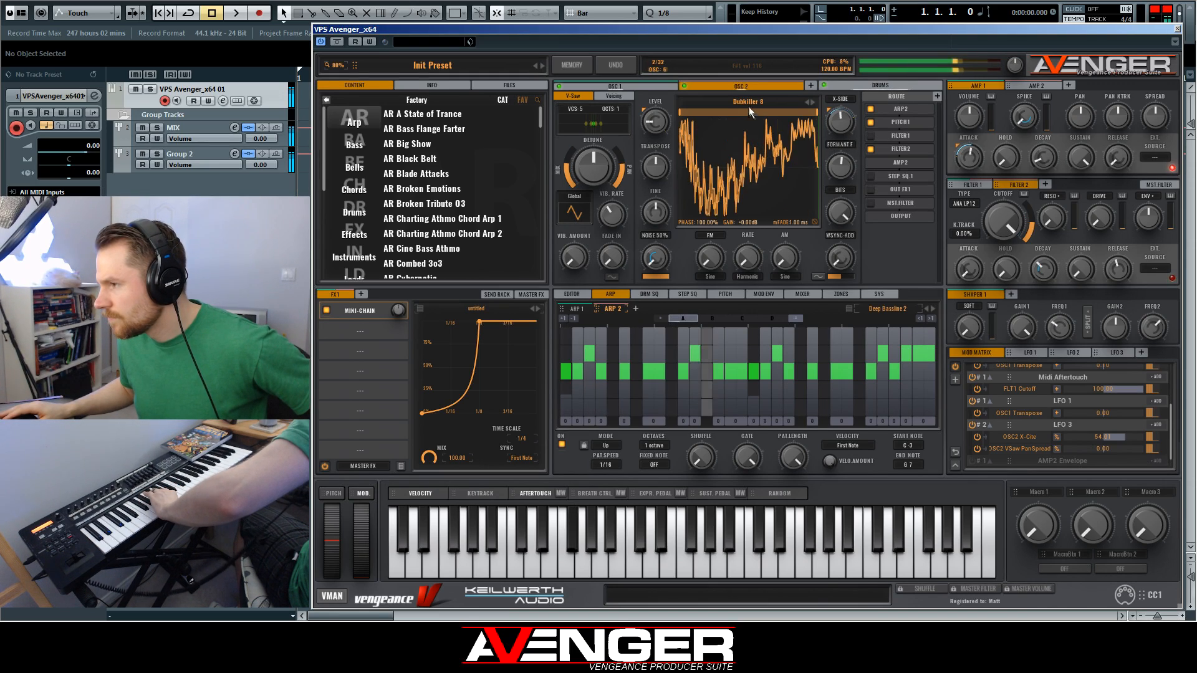
Load Dubkiller 14 on OSC 2 and set LFO 3's amounts to about 18 for X-Cite and 60 for VSaw PanSpread
click(813, 101)
click(813, 102)
click(813, 101)
click(813, 101)
click(813, 101)
click(813, 101)
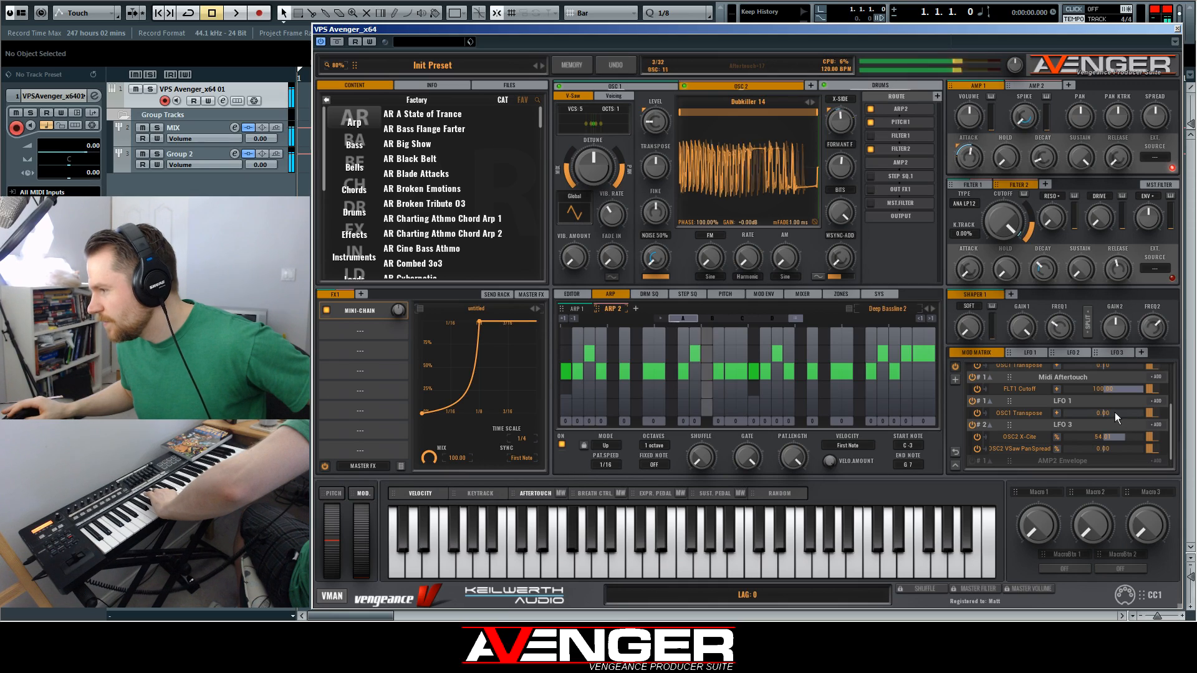
mouse_move(1113, 437)
mouse_down()
mouse_move(1153, 447)
mouse_move(1132, 447)
mouse_up()
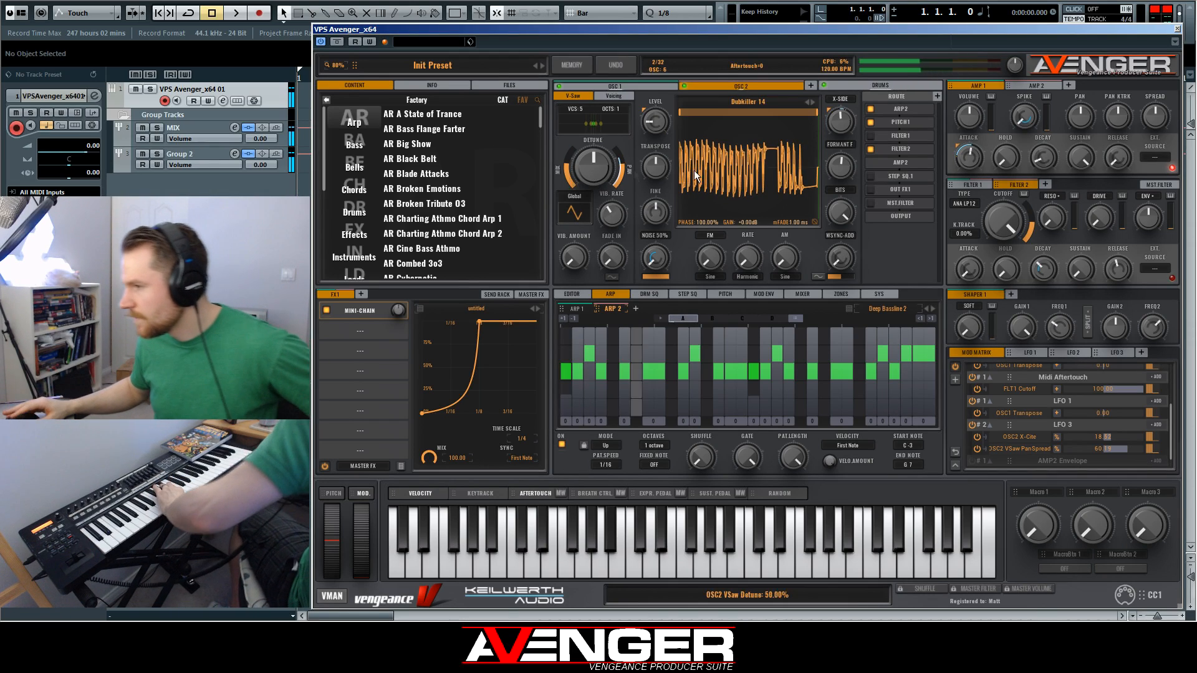
Change ARP 2's pattern preset to Deep Bassline 5
click(932, 308)
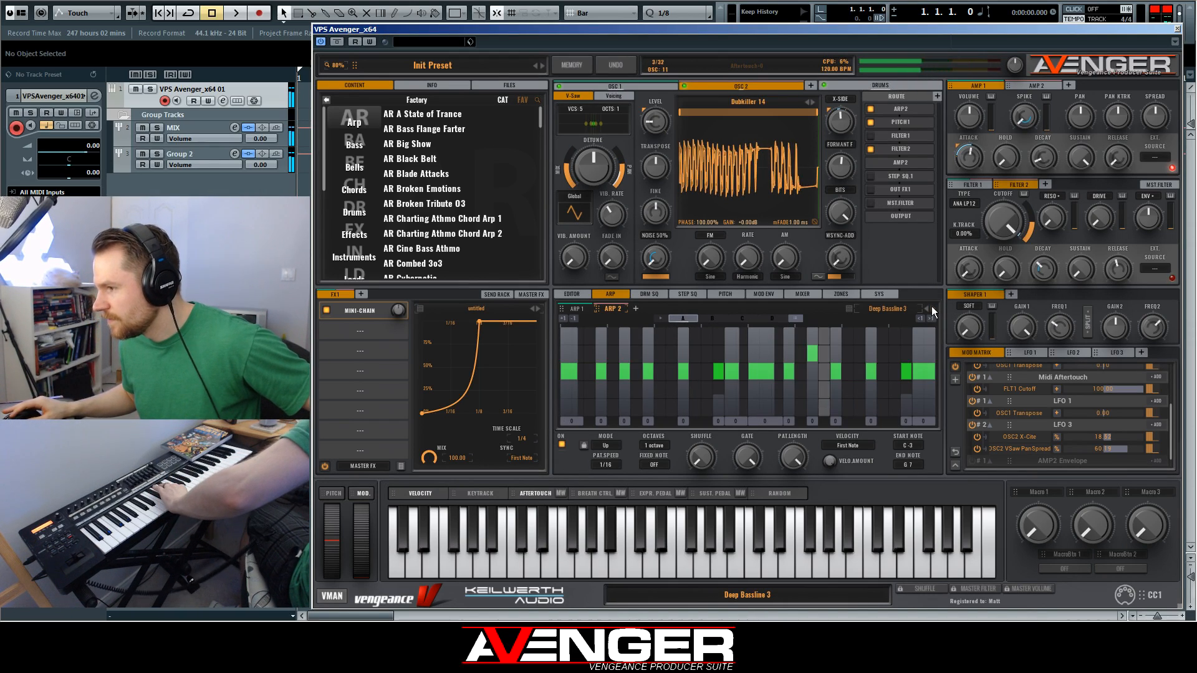
click(933, 308)
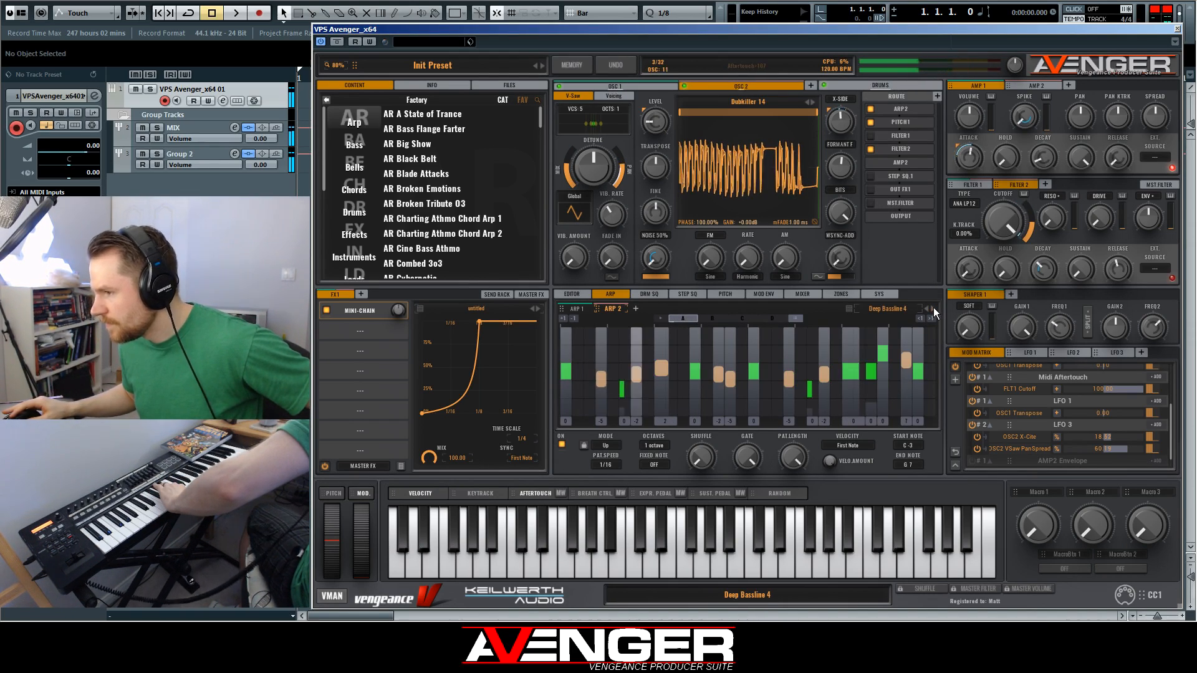
click(933, 308)
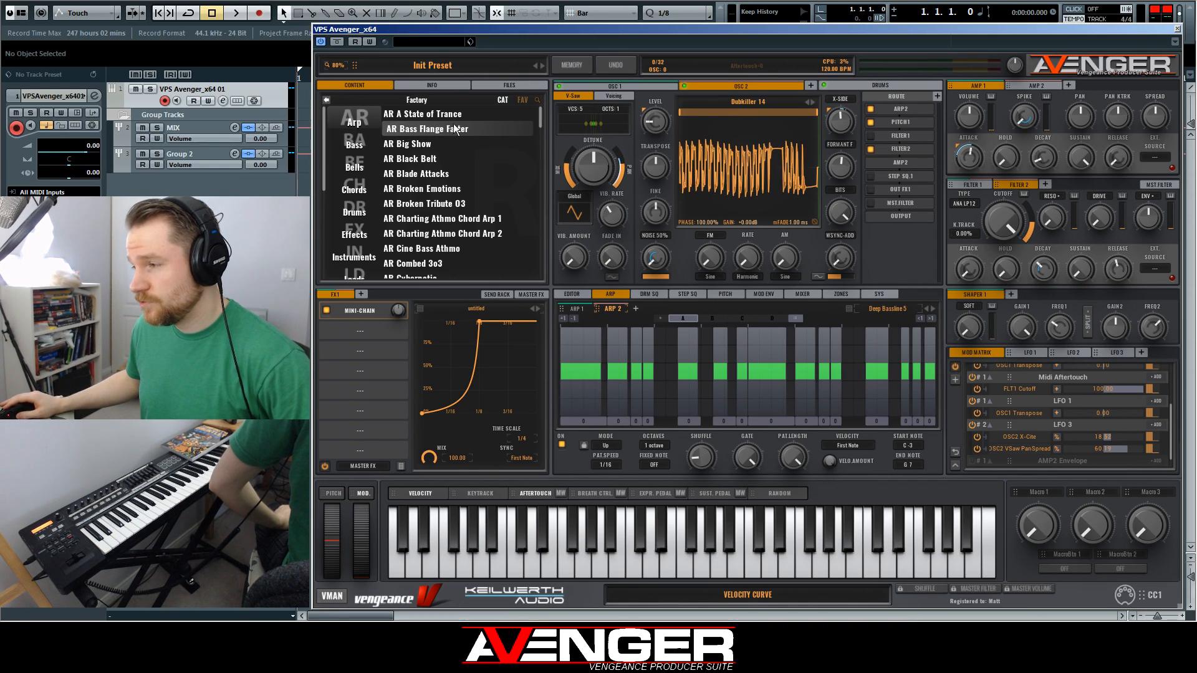
Save the edited sound as a new preset named MC - Noodling Around 01 in the Grasslands folder
mouse_move(540, 112)
mouse_down()
mouse_move(542, 135)
mouse_move(542, 107)
mouse_up()
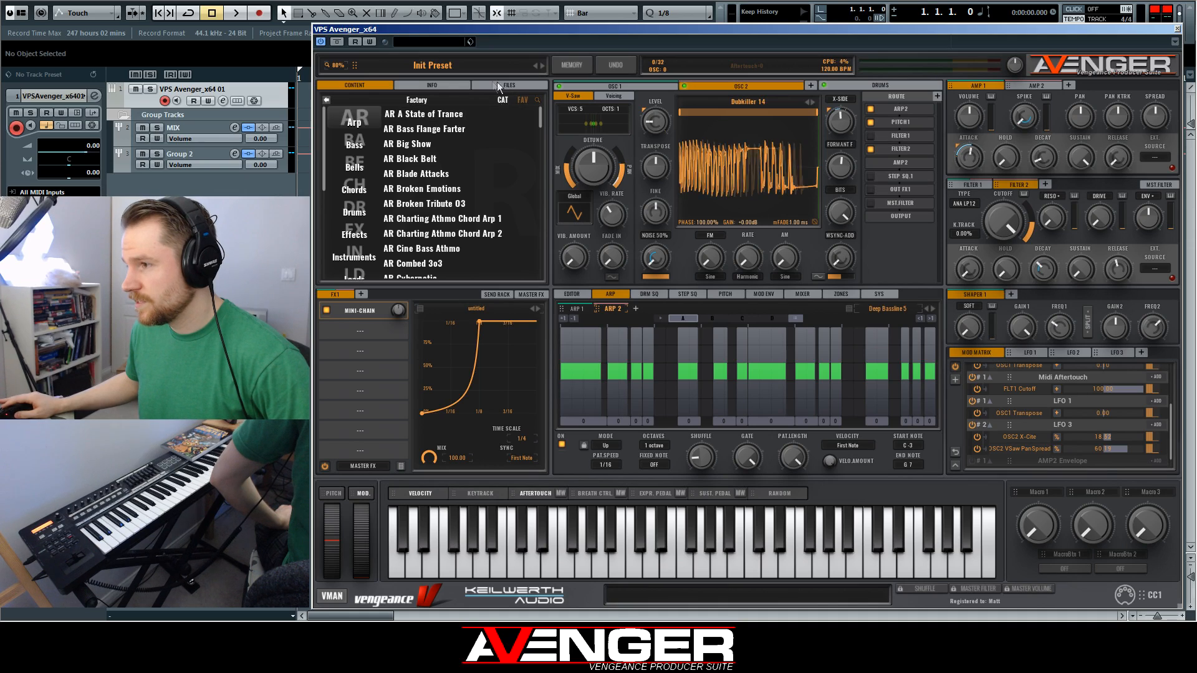
click(574, 65)
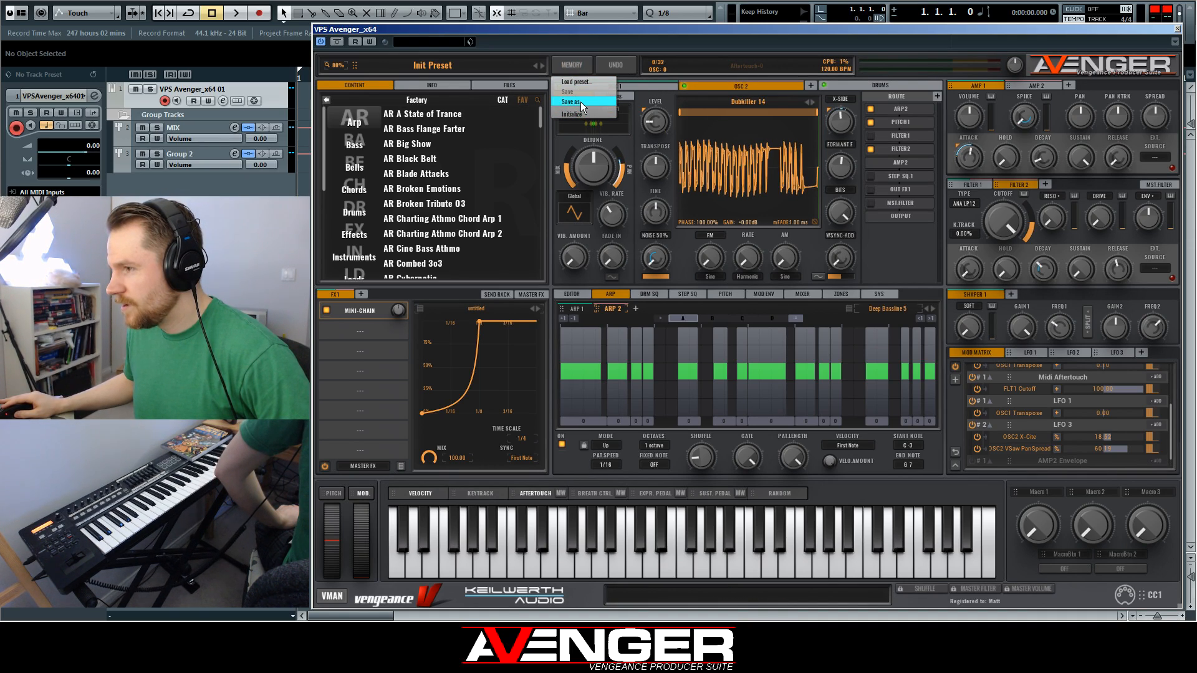
click(581, 102)
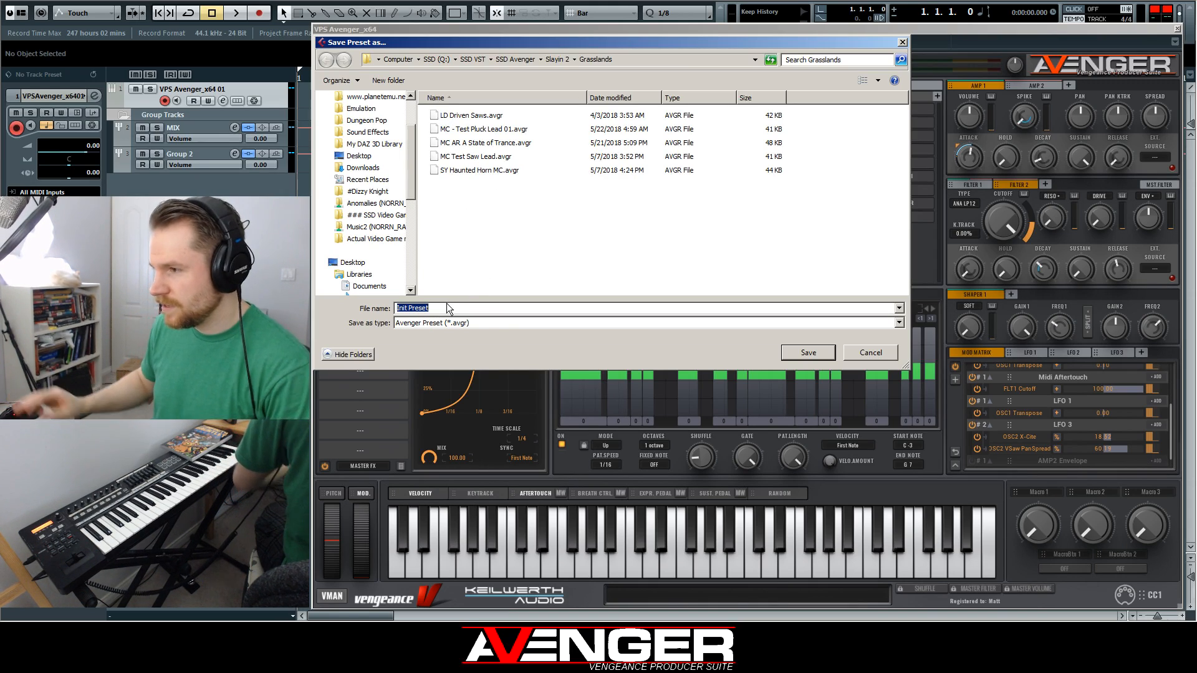
text(MC - Noodling Around 01)
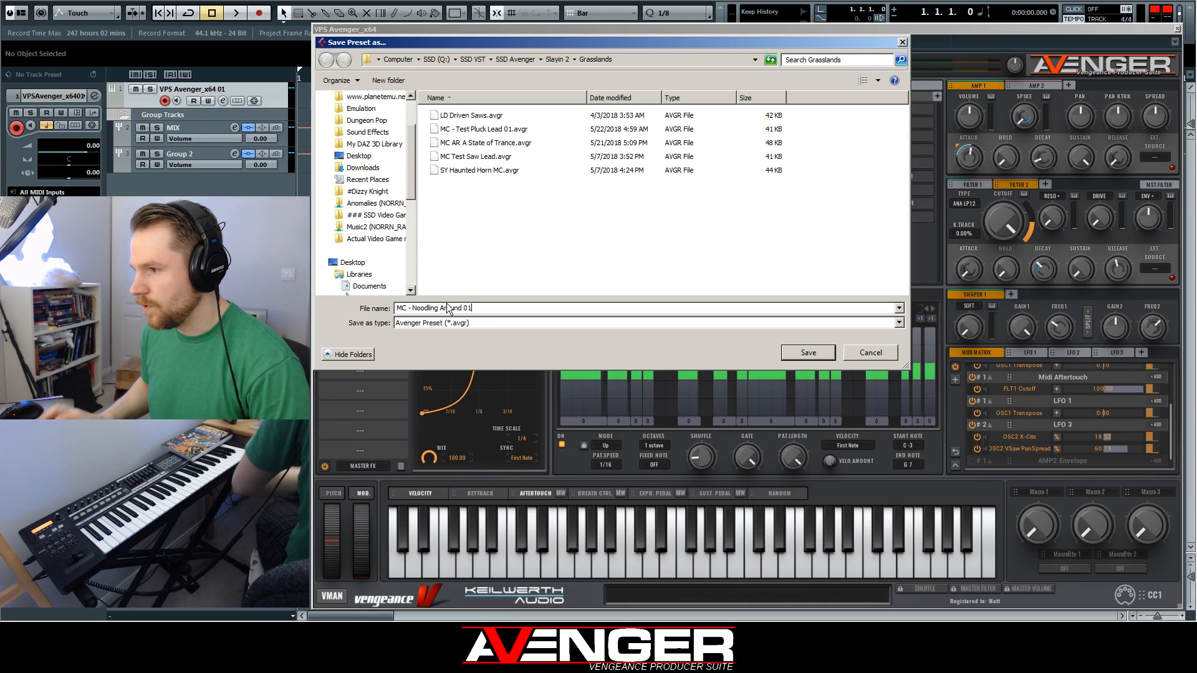
key(Return)
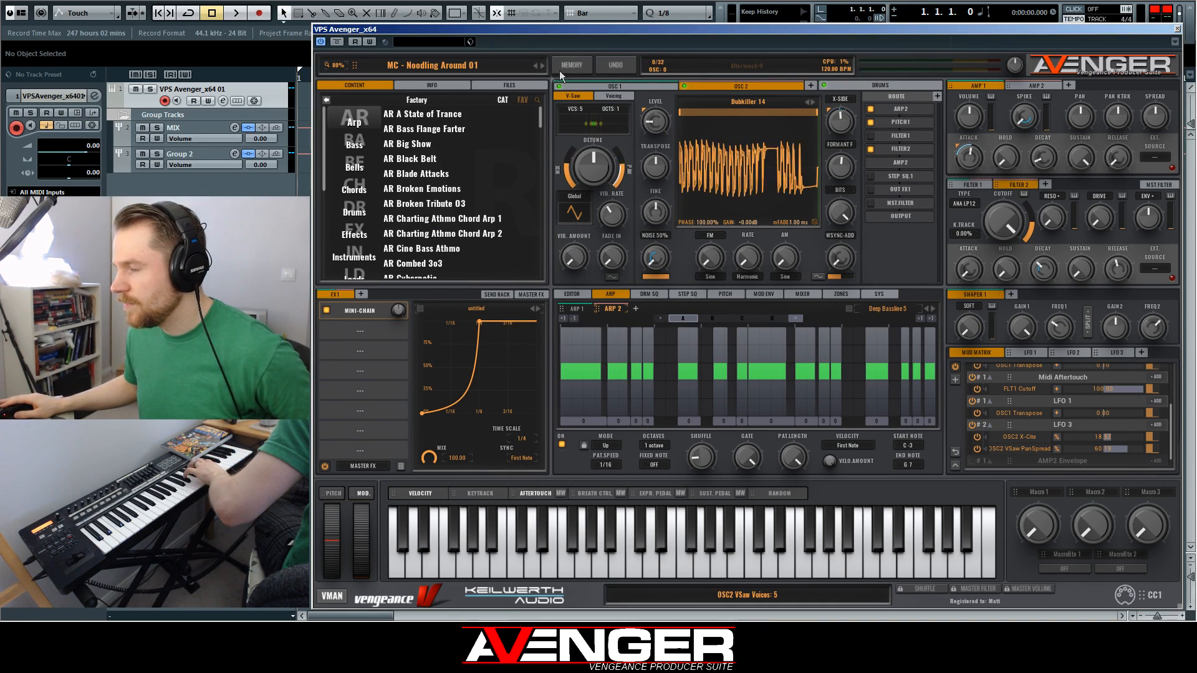
Load the factory preset AR A State of Trance and look through ARP 2's pattern parts A to D
click(437, 117)
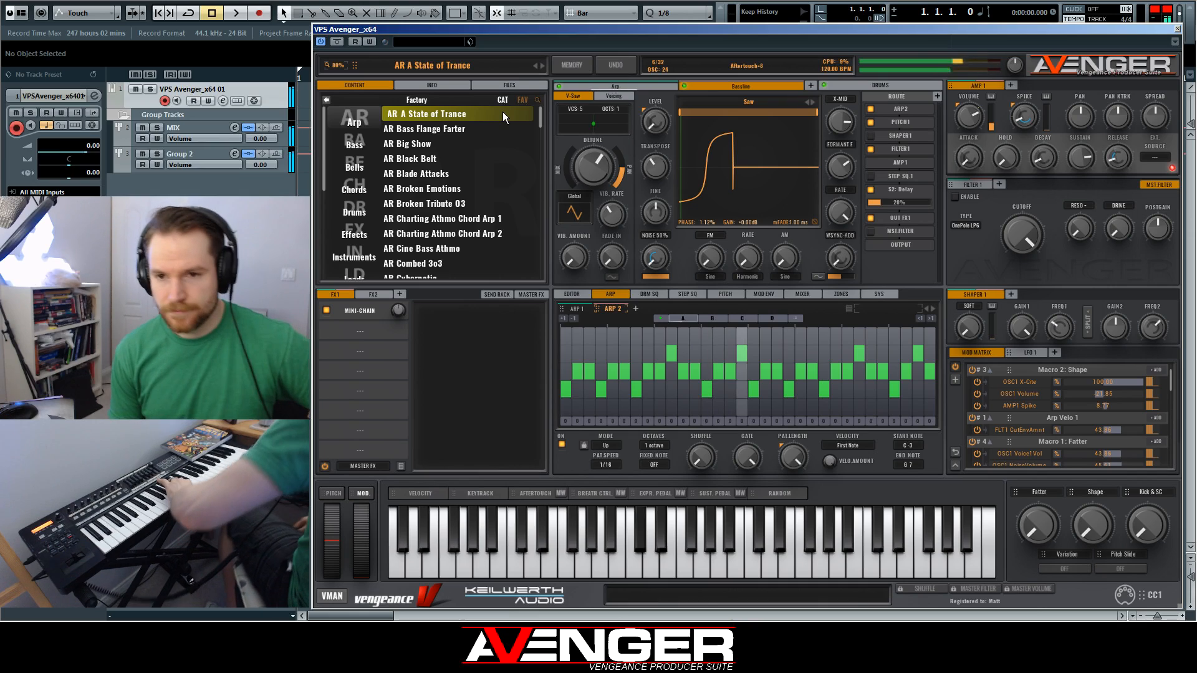
click(711, 317)
click(746, 319)
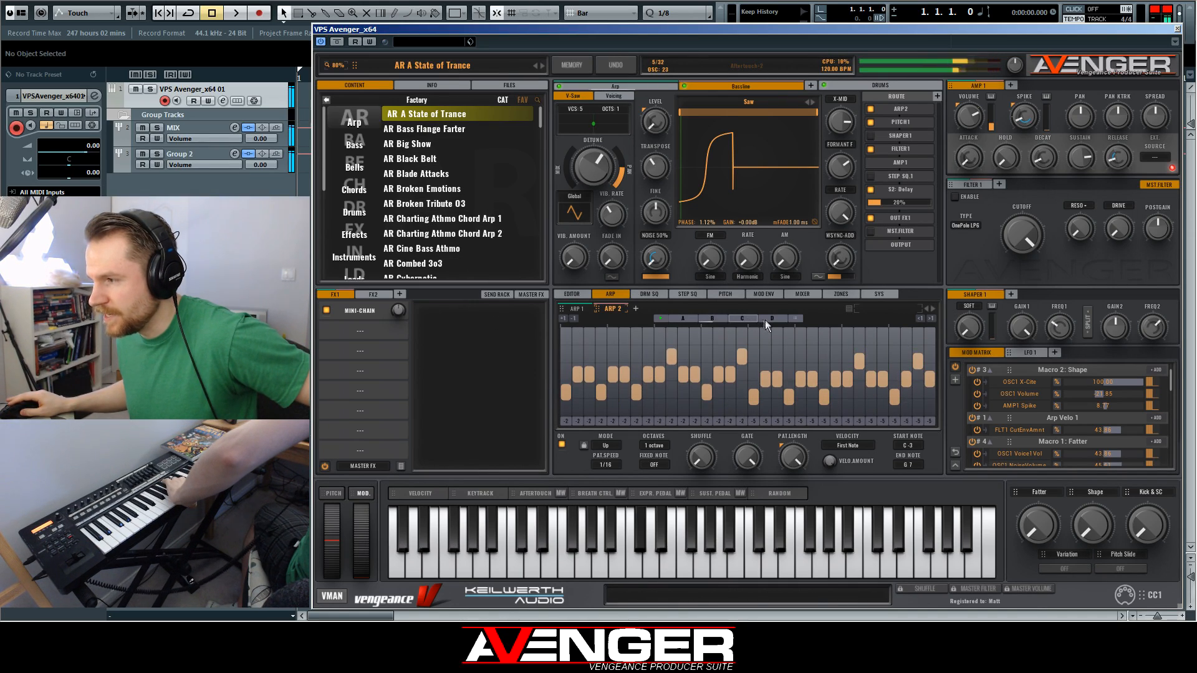
click(770, 320)
click(687, 320)
click(713, 319)
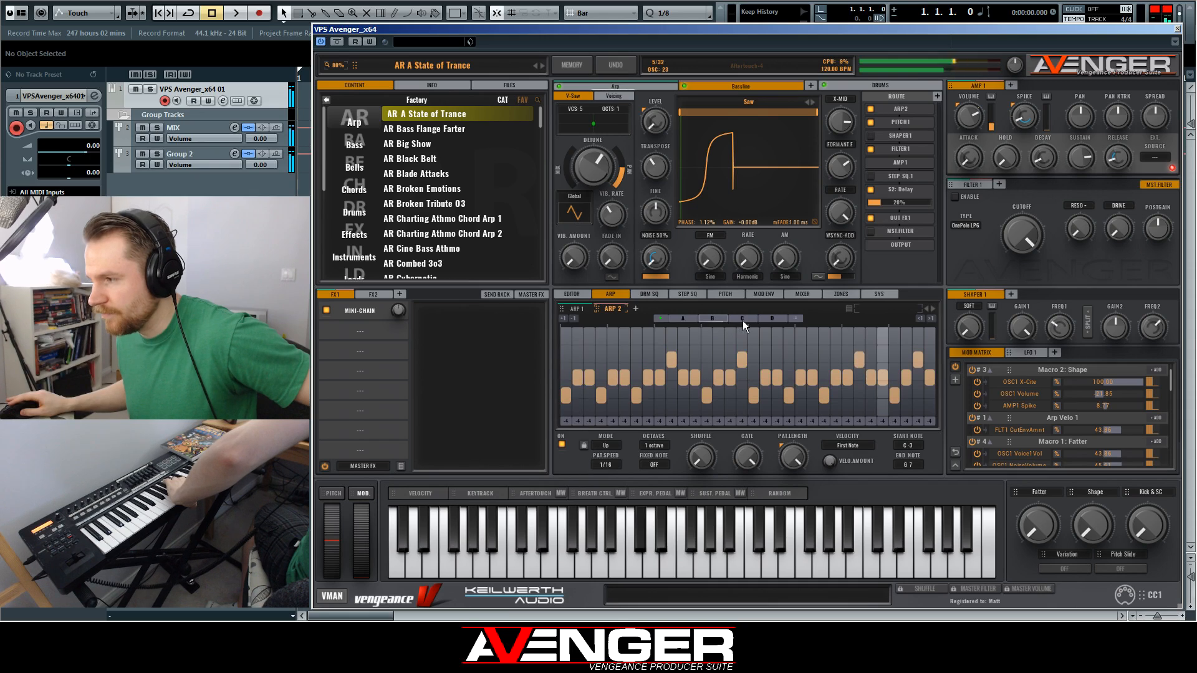
click(777, 319)
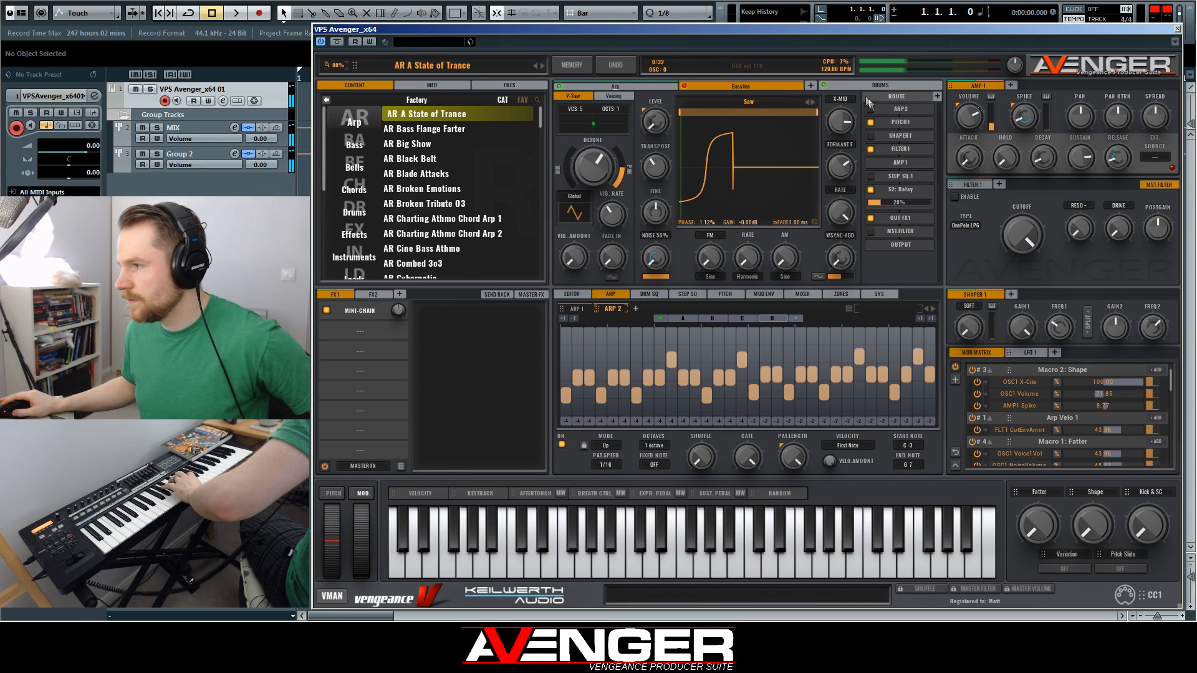
Show the Arp oscillator's settings and routing, and review ARP 2's pattern parts A to D, ending on D
click(630, 87)
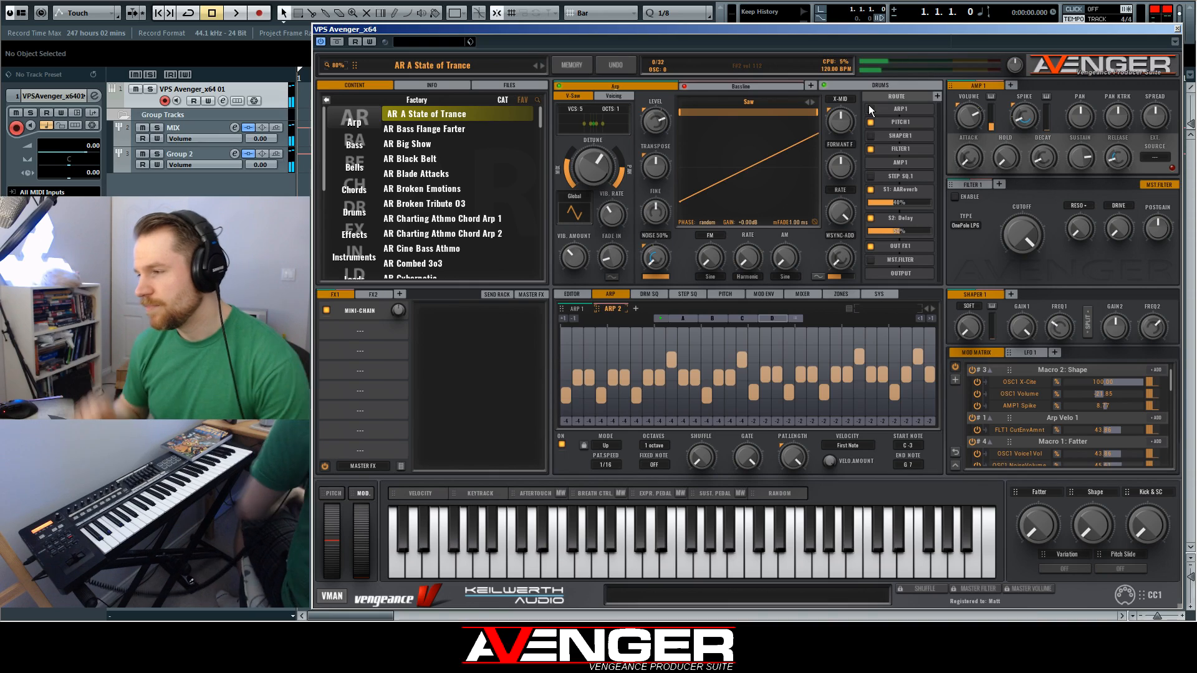
click(683, 319)
click(712, 319)
click(746, 319)
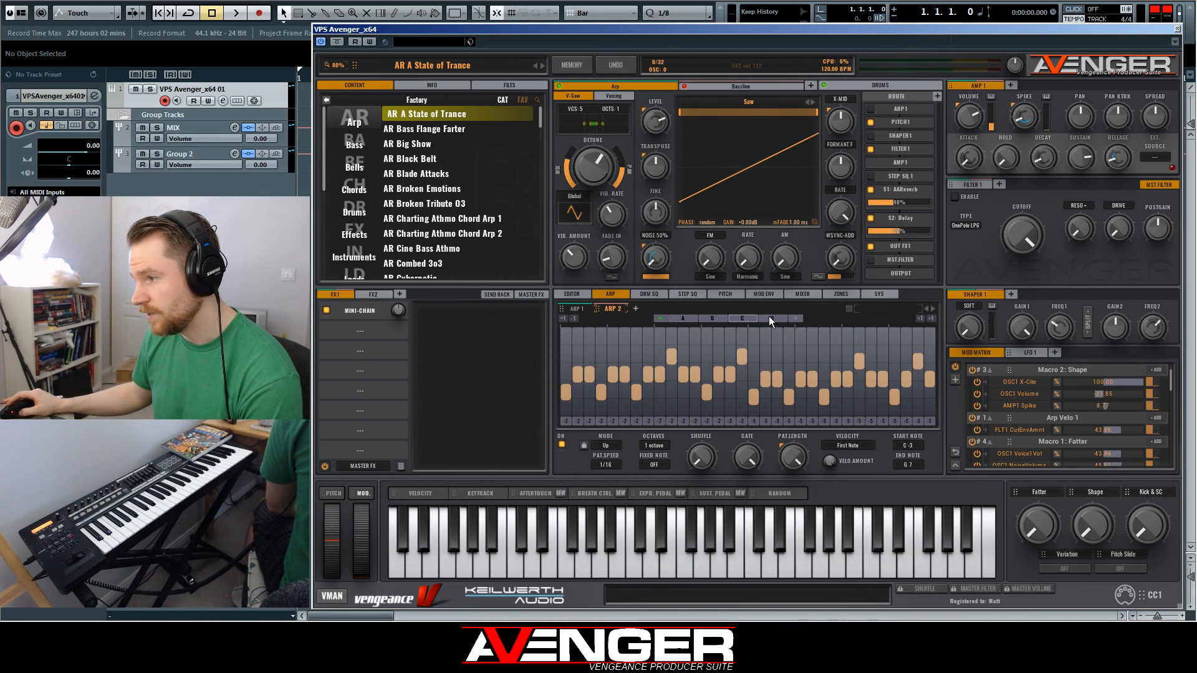
click(770, 318)
click(713, 319)
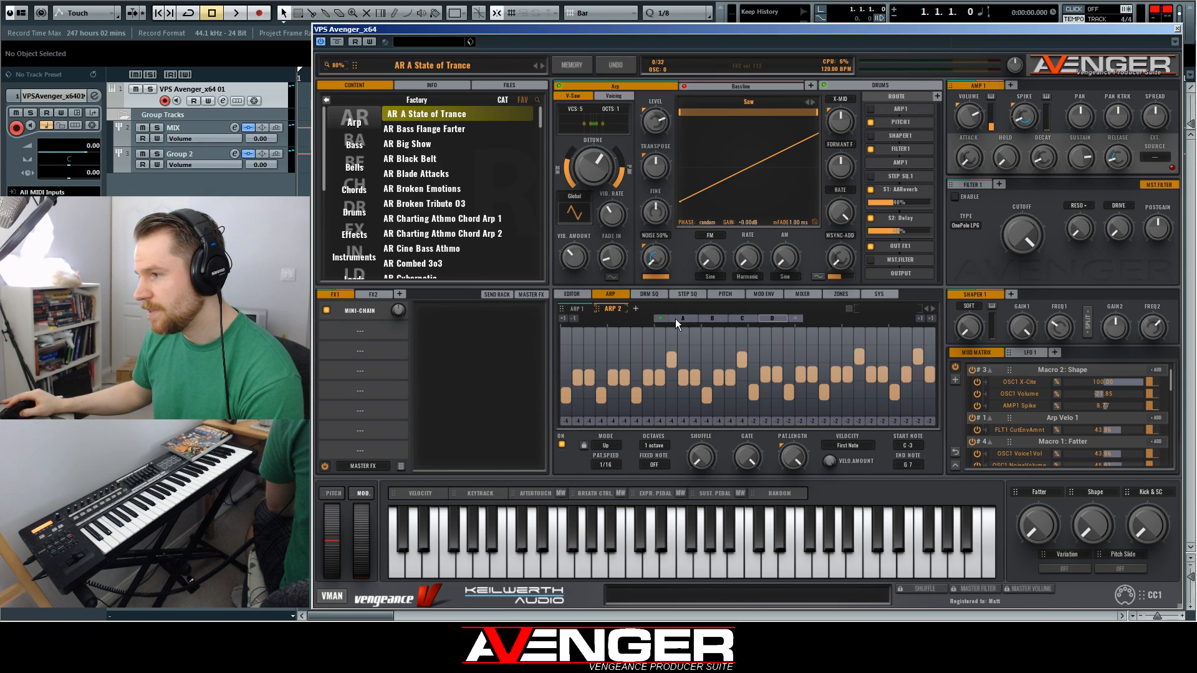
click(772, 318)
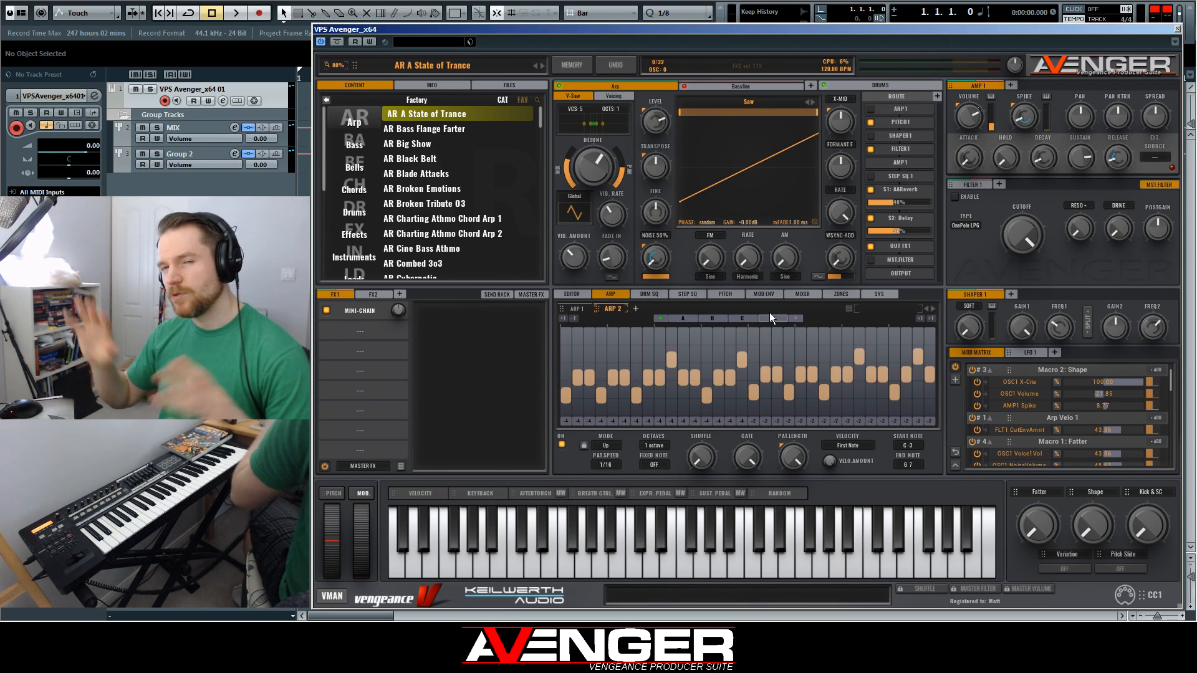